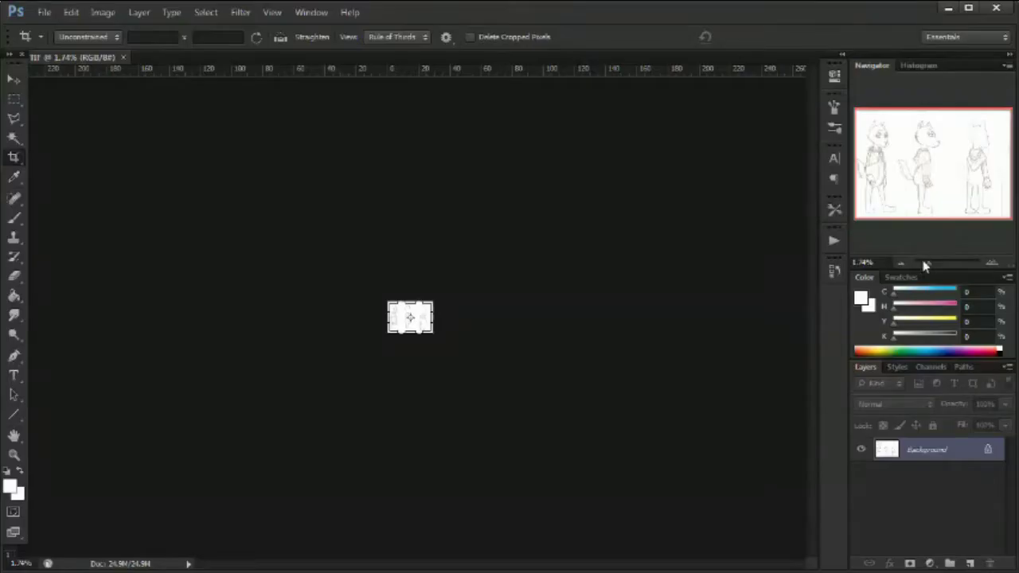
Convert the locked background into a regular layer.
{"action": "left_click_drag", "start_coordinate": [924, 265], "coordinate": [940, 269]}
{"action": "double_click", "coordinate": [921, 451]}
{"action": "key", "text": "Return"}
Apply a Levels adjustment to the scanned character sketch.
{"action": "left_click", "coordinate": [103, 12]}
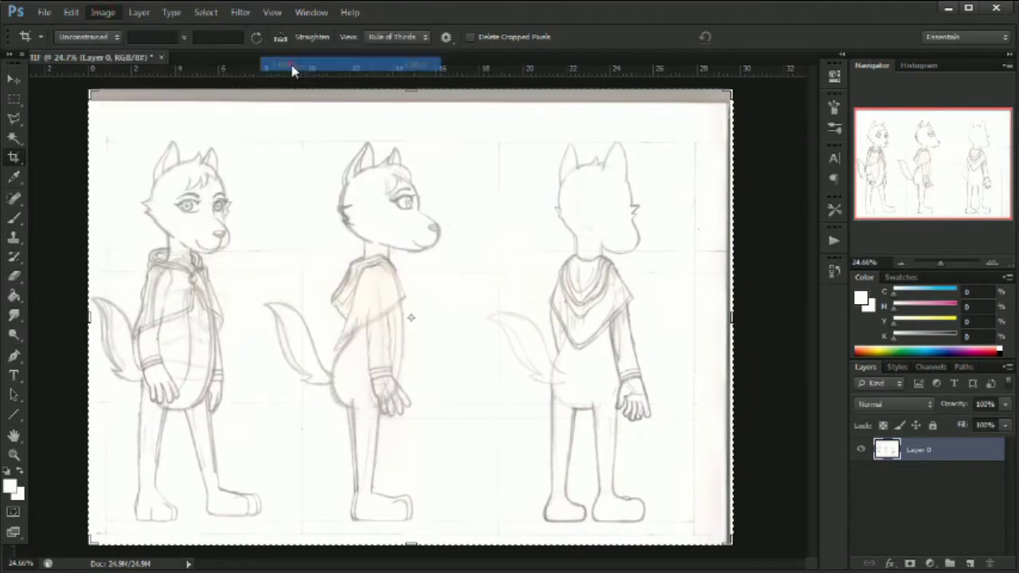
{"action": "left_click", "coordinate": [334, 67]}
{"action": "left_click", "coordinate": [834, 344]}
{"action": "left_click", "coordinate": [915, 187]}
Adjust the sketch's Hue/Saturation with hue -1, saturation +12 and lightness 0.
{"action": "left_click", "coordinate": [103, 11]}
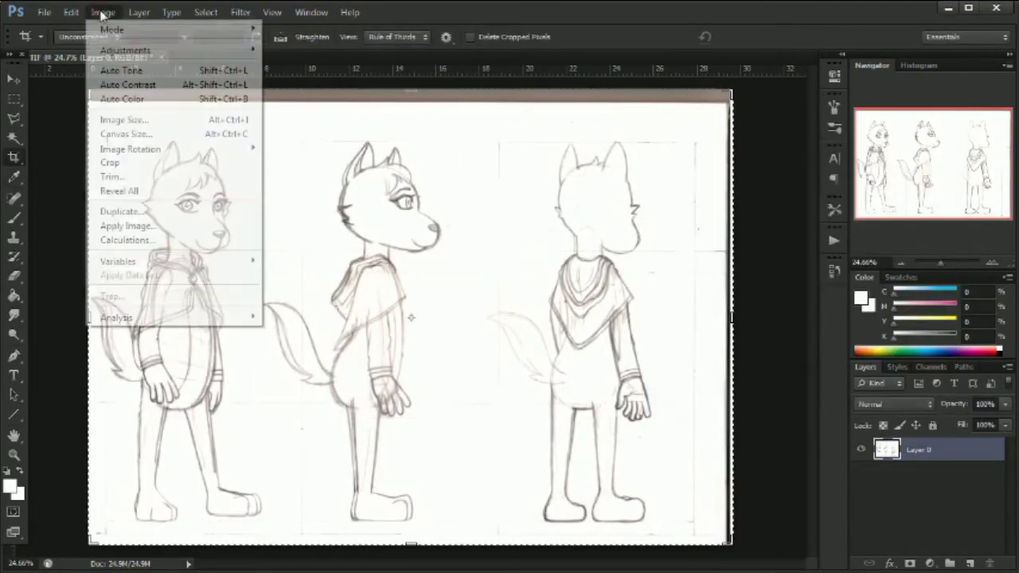
{"action": "mouse_move", "coordinate": [125, 46]}
{"action": "left_click", "coordinate": [477, 106]}
{"action": "mouse_move", "coordinate": [864, 206]}
{"action": "left_mouse_down"}
{"action": "mouse_move", "coordinate": [826, 216]}
{"action": "mouse_move", "coordinate": [846, 205]}
{"action": "left_mouse_up"}
{"action": "mouse_move", "coordinate": [821, 240]}
{"action": "left_mouse_down"}
{"action": "mouse_move", "coordinate": [784, 242]}
{"action": "mouse_move", "coordinate": [831, 242]}
{"action": "left_mouse_up"}
{"action": "left_click_drag", "start_coordinate": [822, 276], "coordinate": [834, 277]}
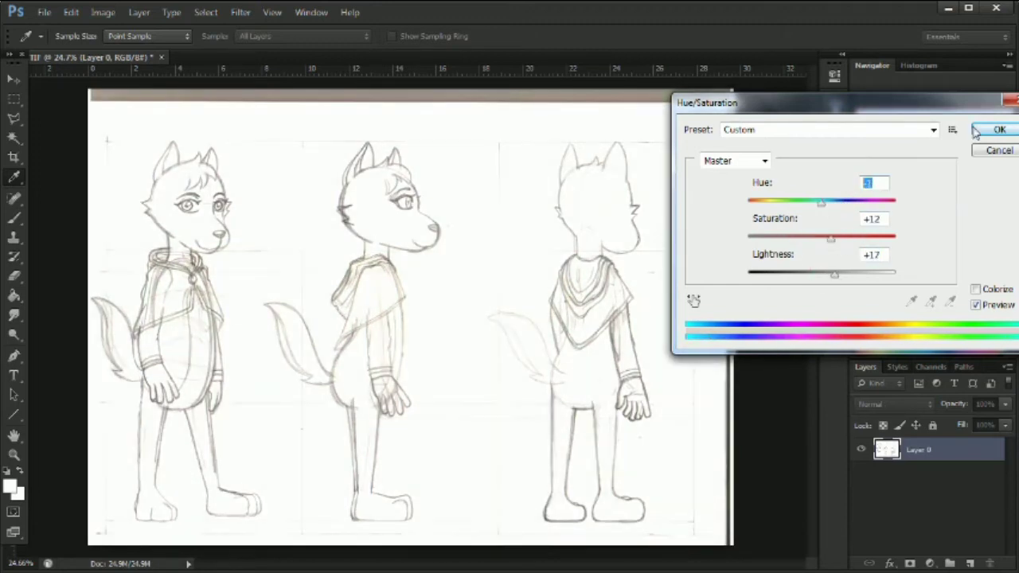
{"action": "left_click_drag", "start_coordinate": [884, 253], "coordinate": [858, 254]}
{"action": "type", "text": "0"}
{"action": "left_click", "coordinate": [995, 130]}
Add a new layer named blue above the sketch.
{"action": "left_click", "coordinate": [969, 563]}
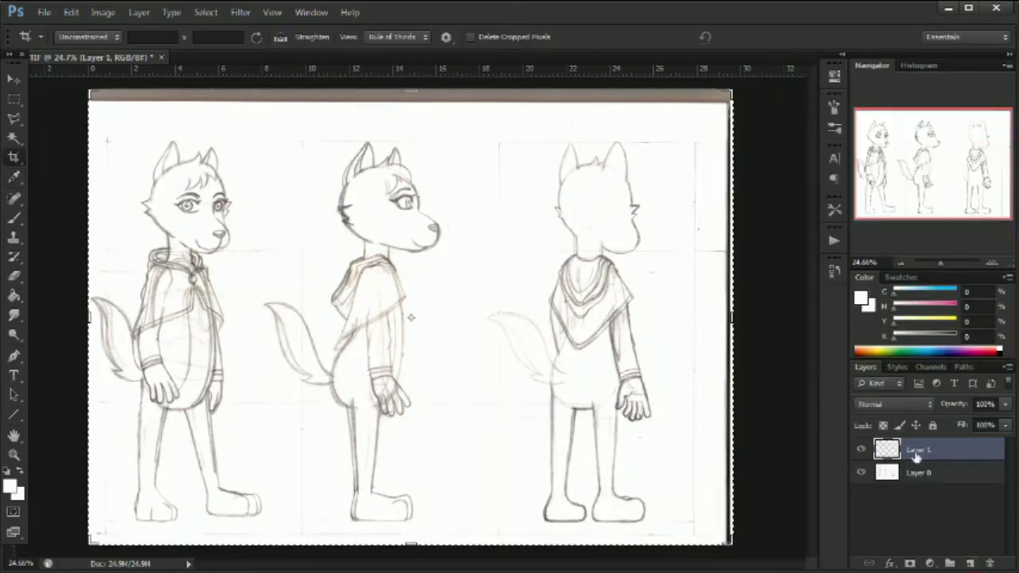
{"action": "double_click", "coordinate": [917, 450]}
{"action": "type", "text": "blue"}
Fill the blue layer with a medium blue and set it to Overlay blending at 80% opacity.
{"action": "left_click", "coordinate": [9, 486]}
{"action": "left_click", "coordinate": [800, 304]}
{"action": "left_click_drag", "start_coordinate": [799, 305], "coordinate": [799, 316]}
{"action": "left_click_drag", "start_coordinate": [677, 267], "coordinate": [682, 285]}
{"action": "left_click", "coordinate": [939, 229]}
{"action": "key", "text": "alt+BackSpace"}
{"action": "left_click", "coordinate": [918, 404]}
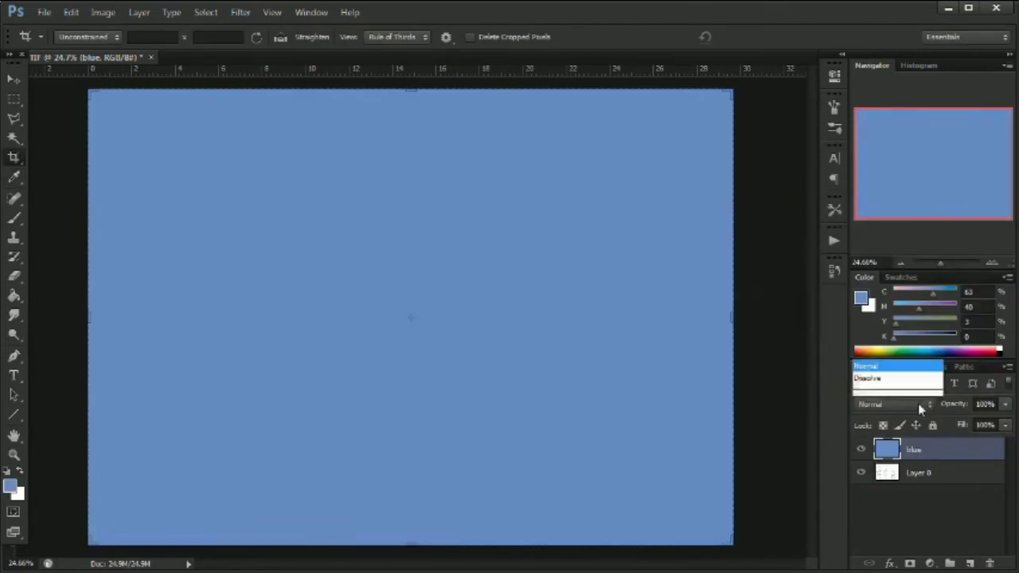
{"action": "left_click", "coordinate": [891, 193]}
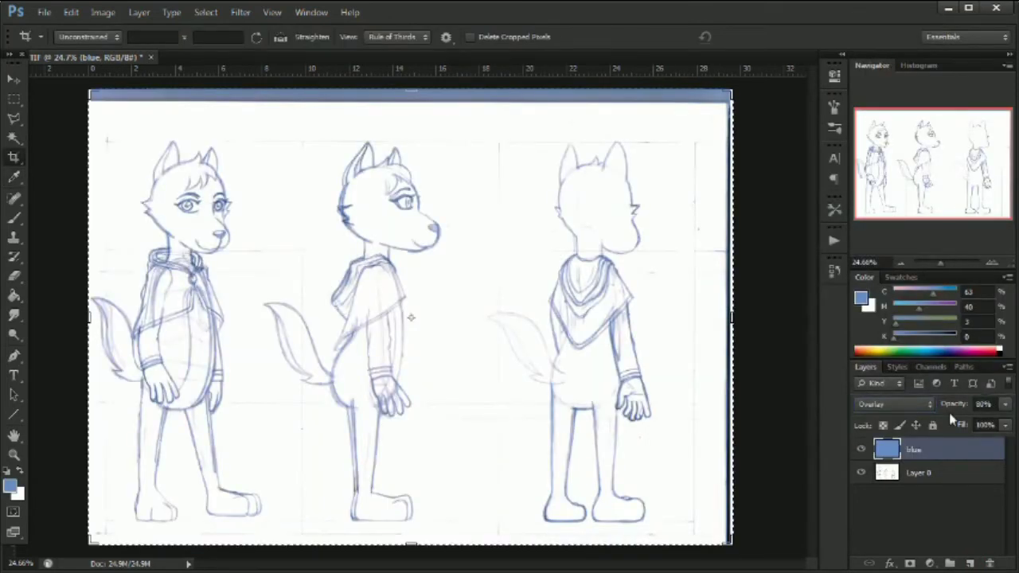
Add another new layer named rulers on top of the blue layer.
{"action": "left_click", "coordinate": [970, 563]}
{"action": "double_click", "coordinate": [915, 449]}
{"action": "type", "text": "rulers"}
{"action": "key", "text": "Return"}
Float the document window and place vertical guides about 1 cm from the sketch's left edge and near its right edge.
{"action": "left_click_drag", "start_coordinate": [71, 57], "coordinate": [76, 65]}
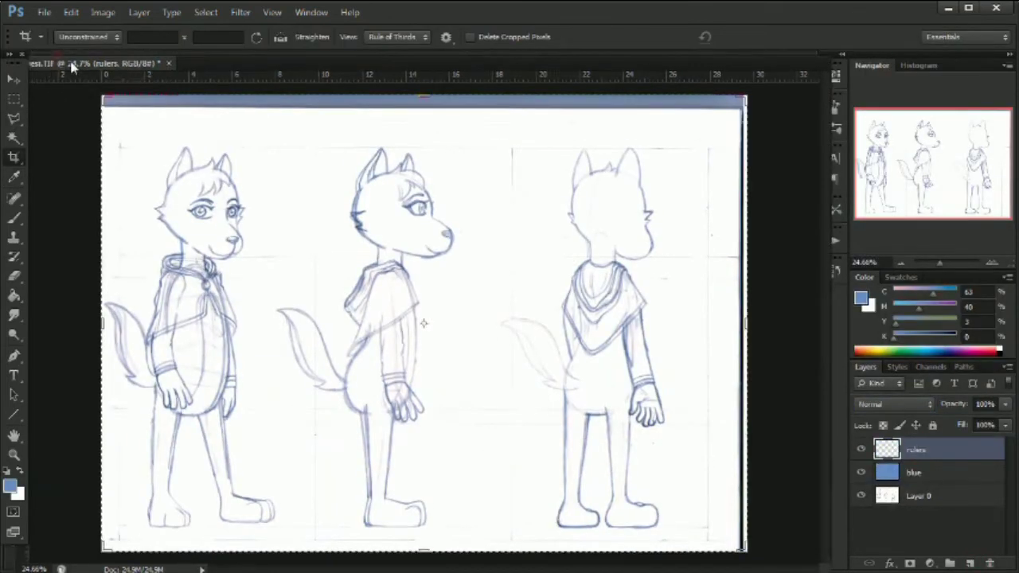
{"action": "left_click_drag", "start_coordinate": [948, 259], "coordinate": [939, 261]}
{"action": "left_click_drag", "start_coordinate": [60, 159], "coordinate": [175, 213]}
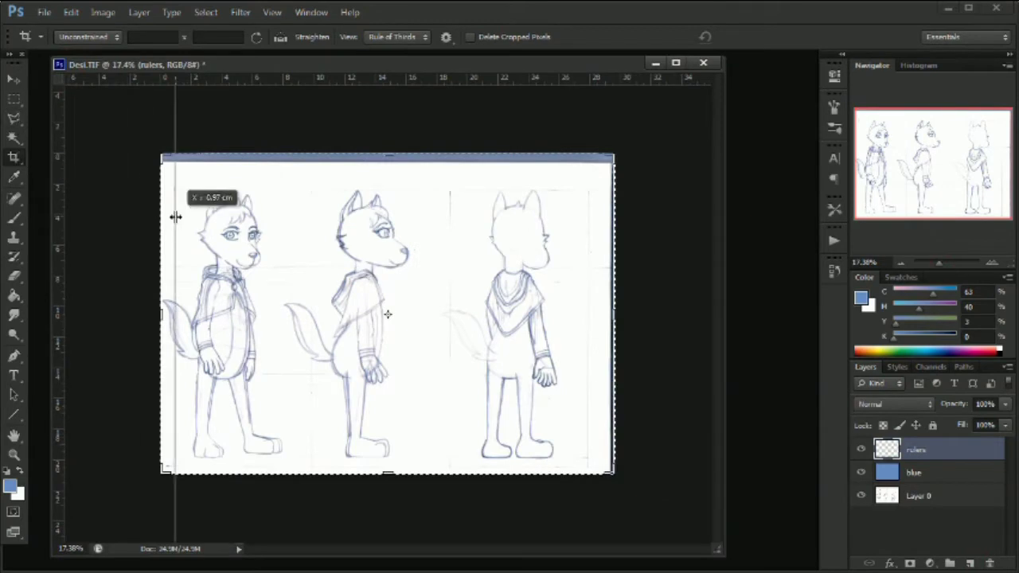
{"action": "left_click_drag", "start_coordinate": [60, 250], "coordinate": [589, 251]}
{"action": "key", "text": "v"}
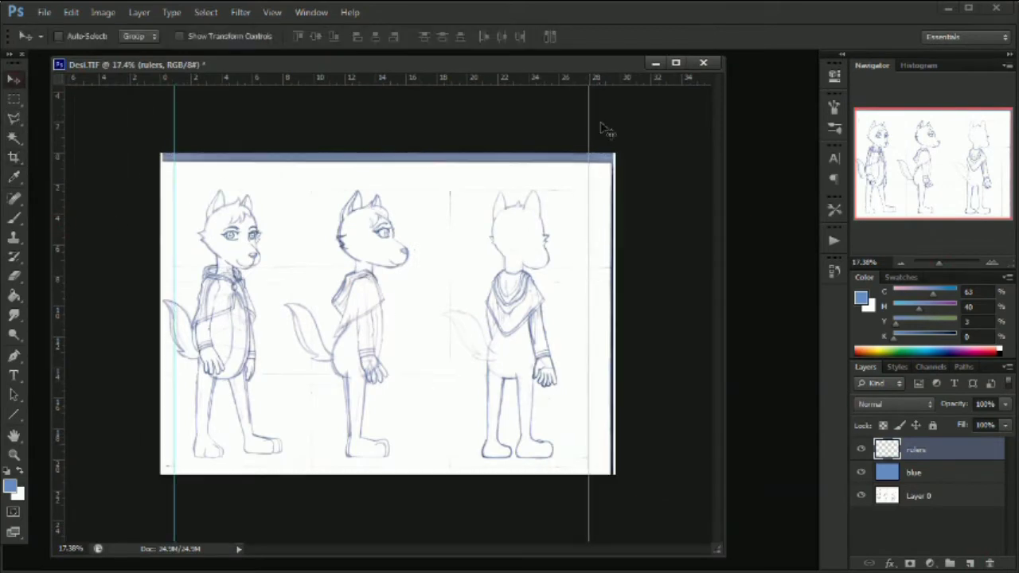
{"action": "left_click_drag", "start_coordinate": [589, 125], "coordinate": [593, 121]}
Place horizontal guides at the characters' ear tips, chin, shoulders, hips and feet.
{"action": "left_click_drag", "start_coordinate": [133, 80], "coordinate": [132, 189]}
{"action": "left_click_drag", "start_coordinate": [131, 78], "coordinate": [137, 269]}
{"action": "left_click_drag", "start_coordinate": [134, 78], "coordinate": [134, 281]}
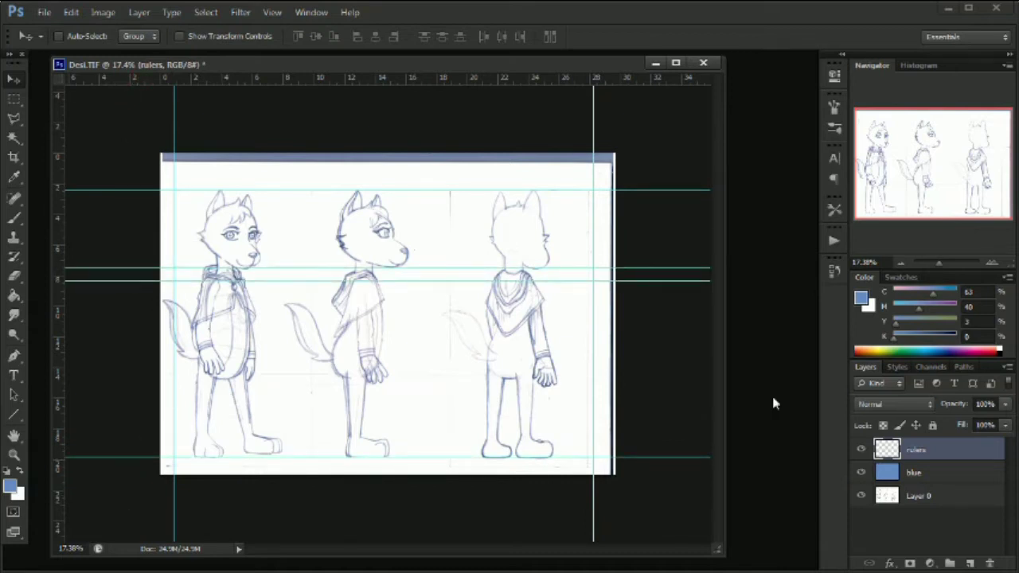
{"action": "left_click_drag", "start_coordinate": [201, 78], "coordinate": [239, 374]}
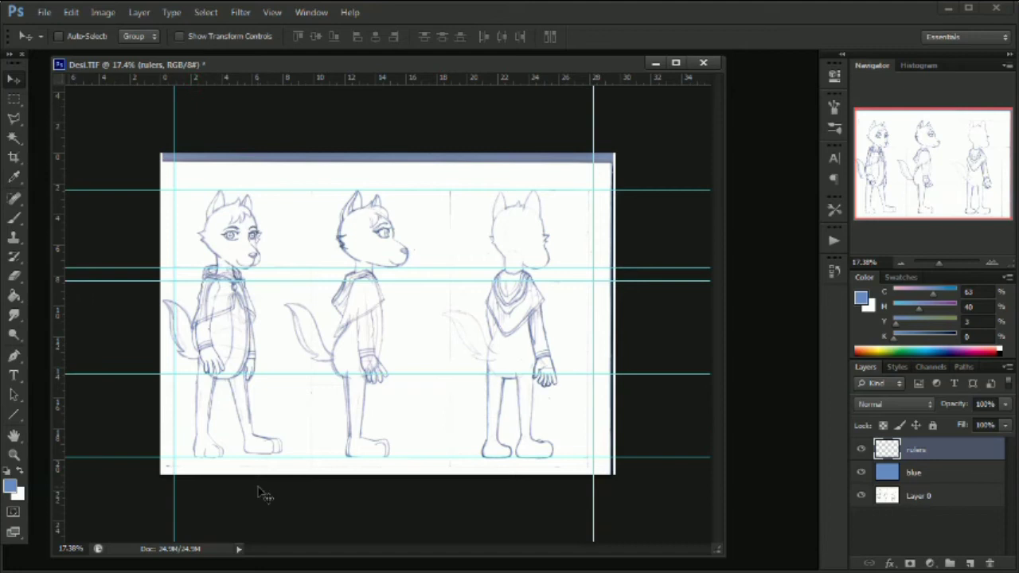
Save the document as a Photoshop file named Desi Character Sheet with Maximize Compatibility enabled.
{"action": "key", "text": "ctrl+shift+s"}
{"action": "type", "text": "Desi Character Sheet"}
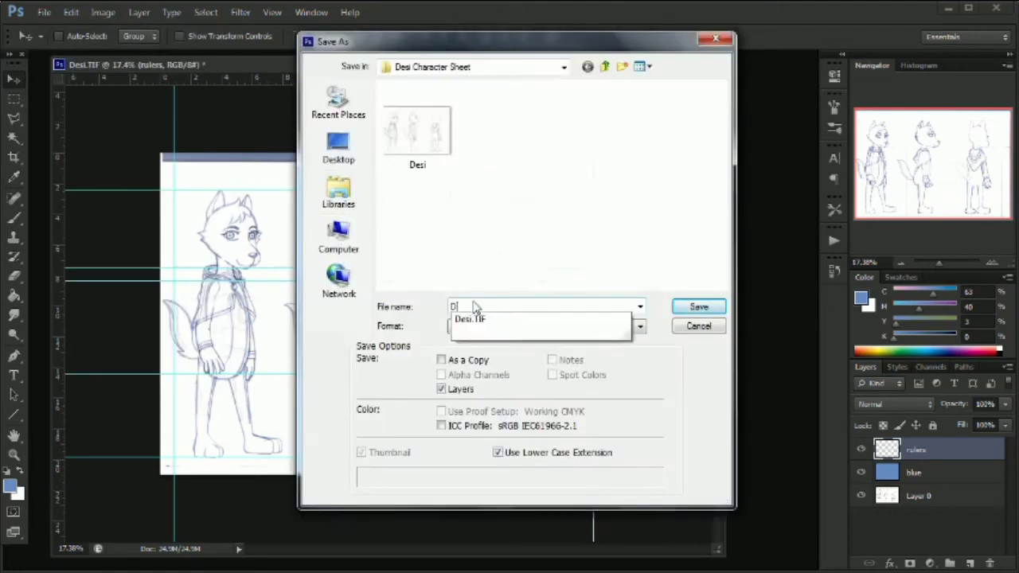
{"action": "left_click", "coordinate": [523, 325]}
{"action": "left_click", "coordinate": [493, 340]}
{"action": "left_click", "coordinate": [698, 306]}
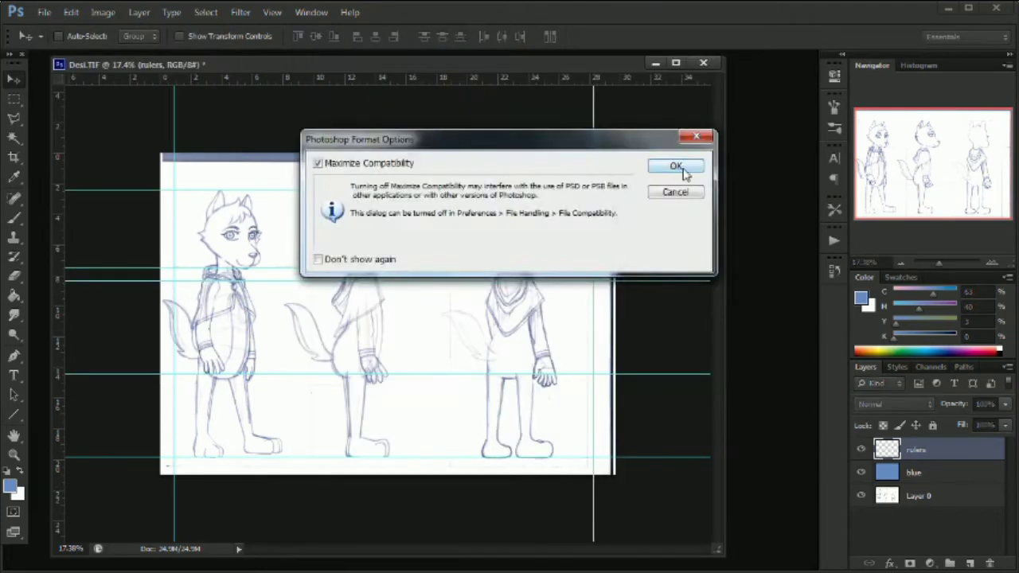
{"action": "left_click", "coordinate": [668, 168]}
Crop the canvas to remove the dark scan borders along its upper and right edges and trim the lower edge slightly.
{"action": "left_click", "coordinate": [12, 158]}
{"action": "left_click_drag", "start_coordinate": [390, 153], "coordinate": [420, 171]}
{"action": "left_click_drag", "start_coordinate": [612, 312], "coordinate": [609, 310]}
{"action": "left_click_drag", "start_coordinate": [389, 470], "coordinate": [389, 467]}
{"action": "key", "text": "Return"}
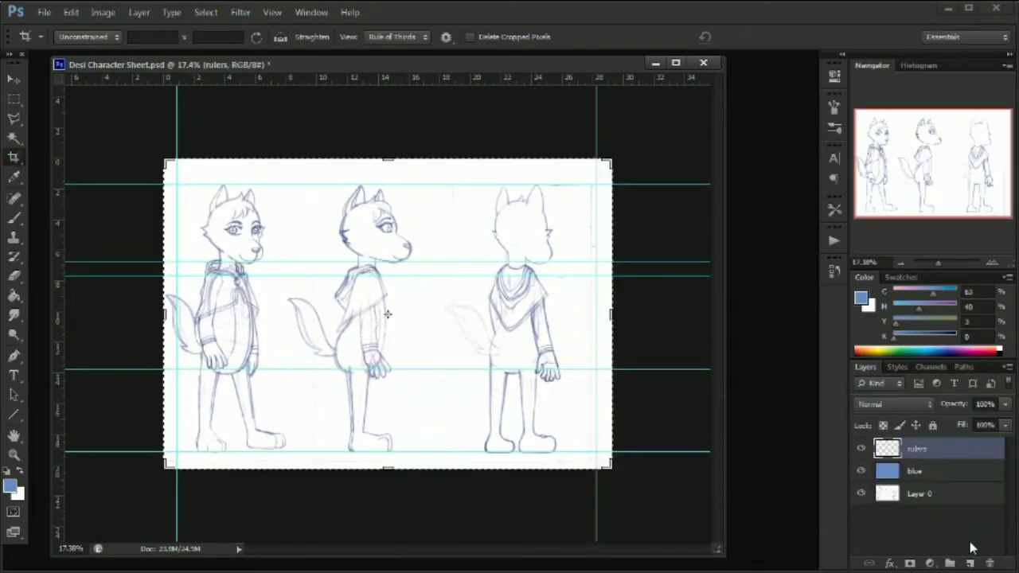
Add a new layer named Left above the rulers layer.
{"action": "left_click", "coordinate": [970, 563]}
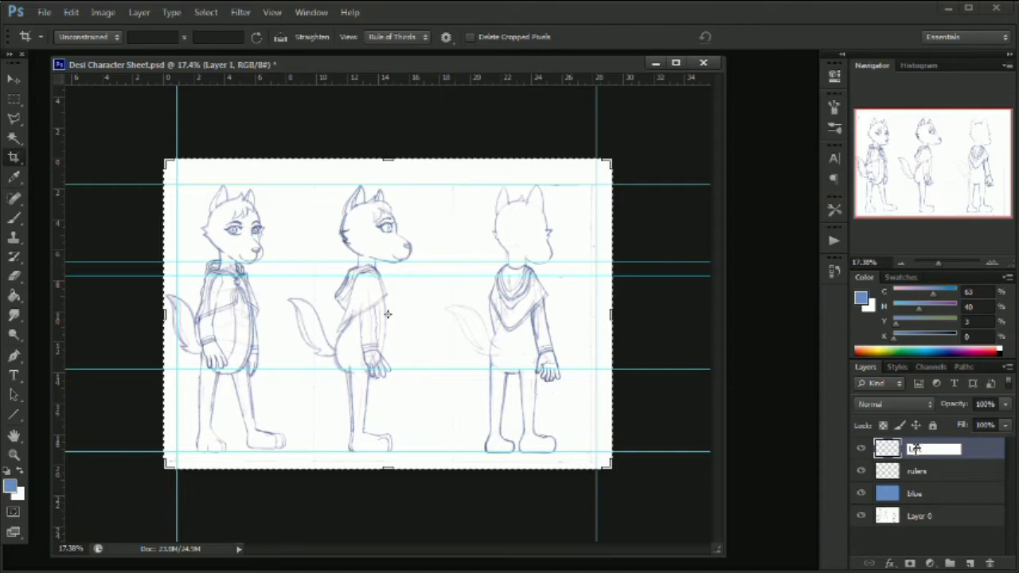
{"action": "key", "text": "Return"}
Draw 1 px straight lines with the Line tool along the five horizontal and two vertical guides, starting on the rulers layer.
{"action": "left_click", "coordinate": [916, 472]}
{"action": "left_click", "coordinate": [13, 99]}
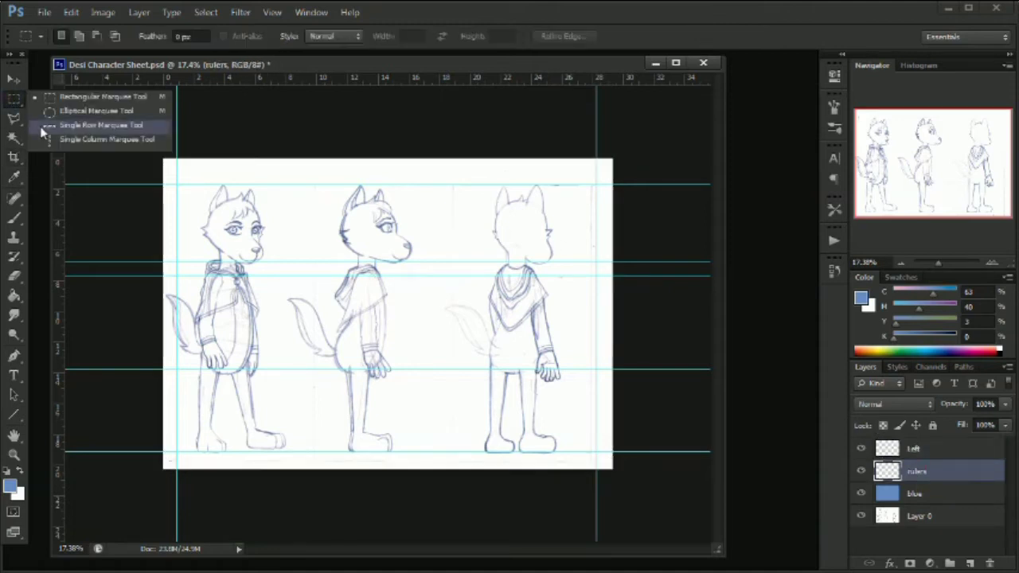
{"action": "left_click", "coordinate": [14, 414]}
{"action": "left_click", "coordinate": [72, 473]}
{"action": "left_click_drag", "start_coordinate": [157, 184], "coordinate": [584, 166]}
{"action": "key", "text": "ctrl+z"}
{"action": "left_click_drag", "start_coordinate": [153, 262], "coordinate": [641, 262]}
{"action": "left_click_drag", "start_coordinate": [152, 276], "coordinate": [641, 277]}
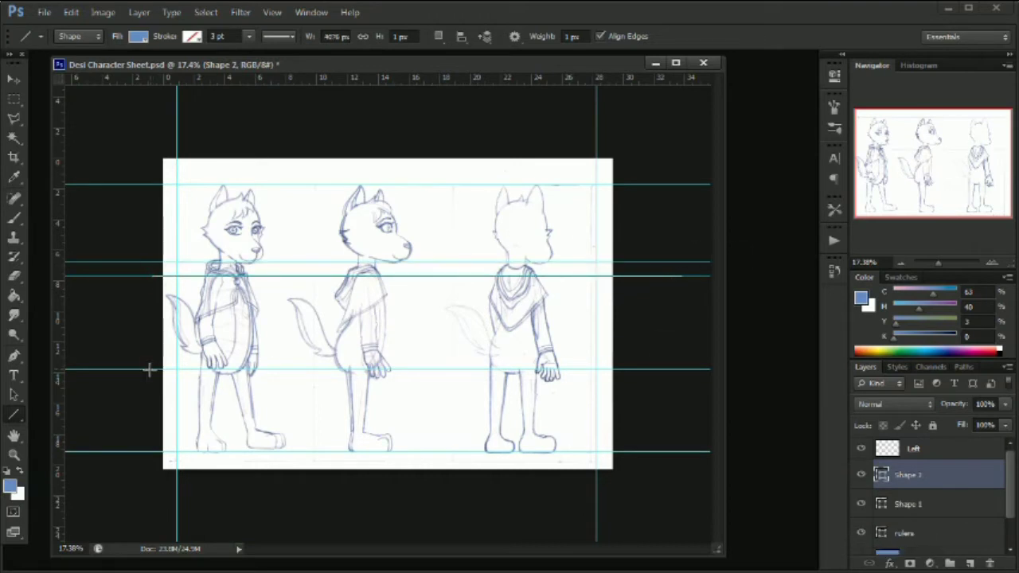
{"action": "left_click_drag", "start_coordinate": [149, 369], "coordinate": [660, 369]}
{"action": "left_click_drag", "start_coordinate": [148, 452], "coordinate": [638, 454]}
{"action": "left_click_drag", "start_coordinate": [598, 113], "coordinate": [596, 510]}
{"action": "left_click_drag", "start_coordinate": [179, 133], "coordinate": [183, 495]}
{"action": "scroll", "coordinate": [964, 493], "scroll_direction": "down", "scroll_amount": 2}
{"action": "left_click", "coordinate": [867, 495]}
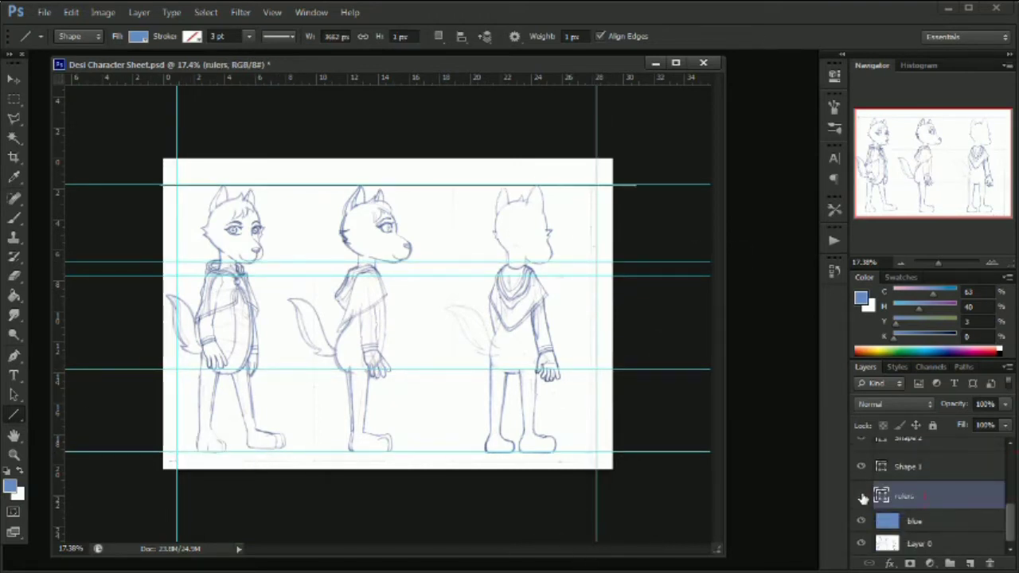
{"action": "right_click", "coordinate": [905, 498]}
{"action": "left_click", "coordinate": [13, 218]}
{"action": "left_click", "coordinate": [78, 37]}
{"action": "left_click", "coordinate": [104, 150]}
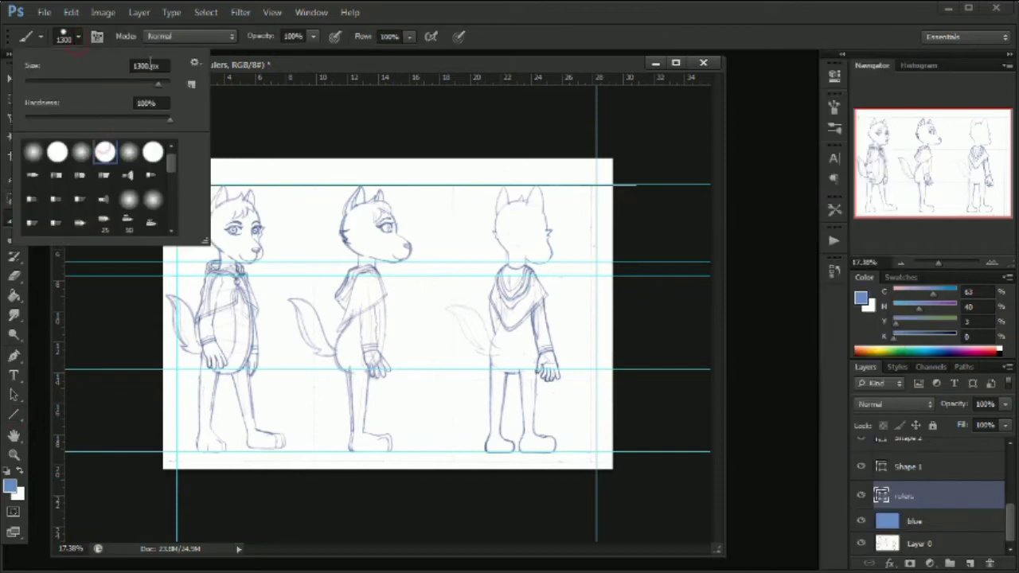
{"action": "key", "text": "Return"}
{"action": "left_click", "coordinate": [13, 415]}
{"action": "right_click", "coordinate": [213, 186]}
{"action": "left_click", "coordinate": [917, 484]}
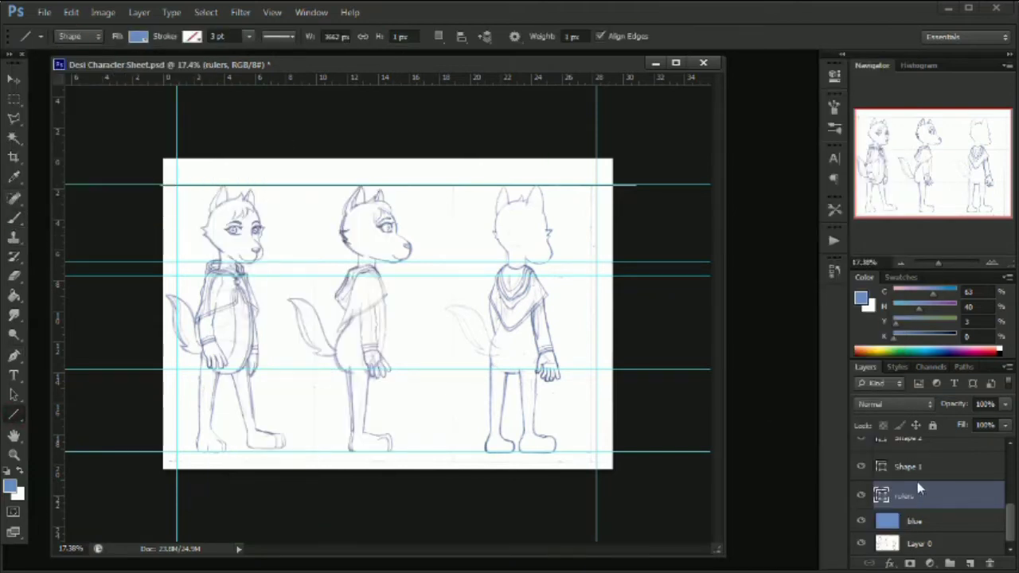
{"action": "right_click", "coordinate": [586, 193]}
Give the rulers line at the ear tips a dark gray solid stroke.
{"action": "left_click", "coordinate": [196, 37]}
{"action": "left_click", "coordinate": [252, 131]}
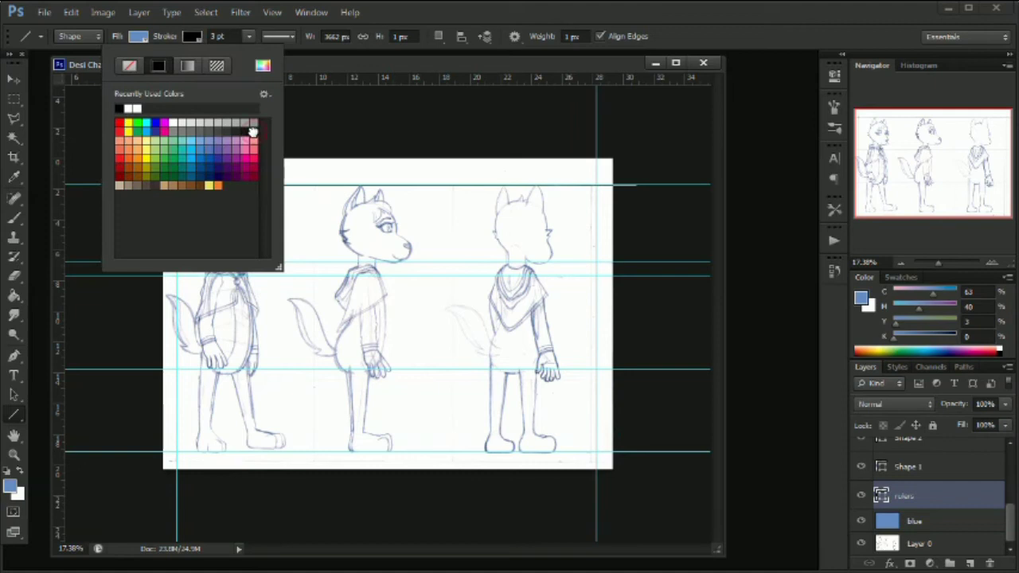
{"action": "left_click", "coordinate": [210, 130]}
{"action": "left_click", "coordinate": [196, 39]}
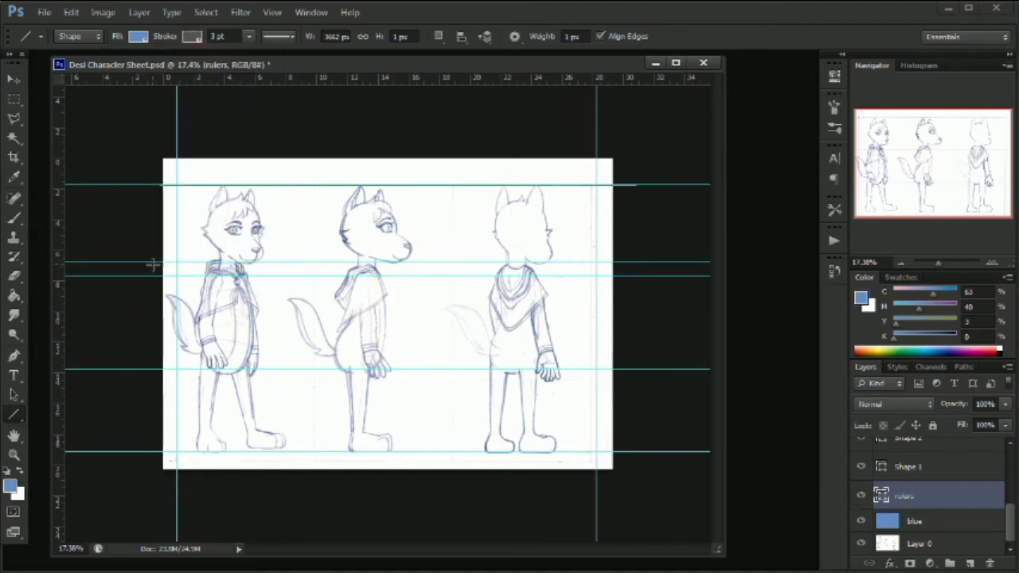
Apply the same dark gray stroke to the Shape 1 line at the chin.
{"action": "left_click", "coordinate": [14, 79]}
{"action": "left_click", "coordinate": [932, 472]}
{"action": "left_click", "coordinate": [14, 414]}
{"action": "left_click", "coordinate": [193, 37]}
{"action": "left_click", "coordinate": [120, 108]}
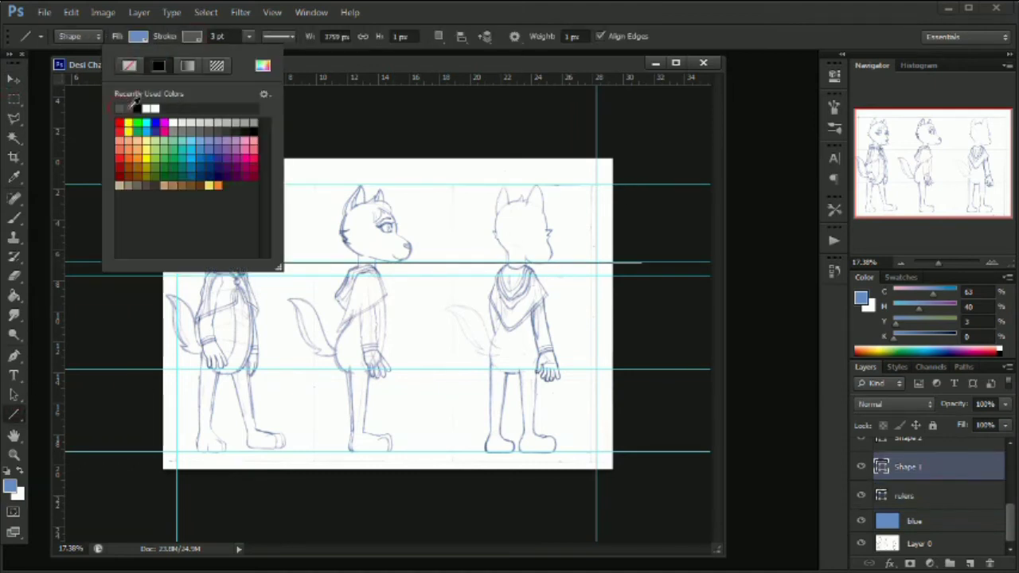
Apply the dark gray stroke to the Shape 2 line at the shoulders.
{"action": "left_click_drag", "start_coordinate": [1011, 529], "coordinate": [1011, 515]}
{"action": "left_click", "coordinate": [960, 482]}
{"action": "left_click", "coordinate": [191, 36]}
{"action": "left_click", "coordinate": [159, 66]}
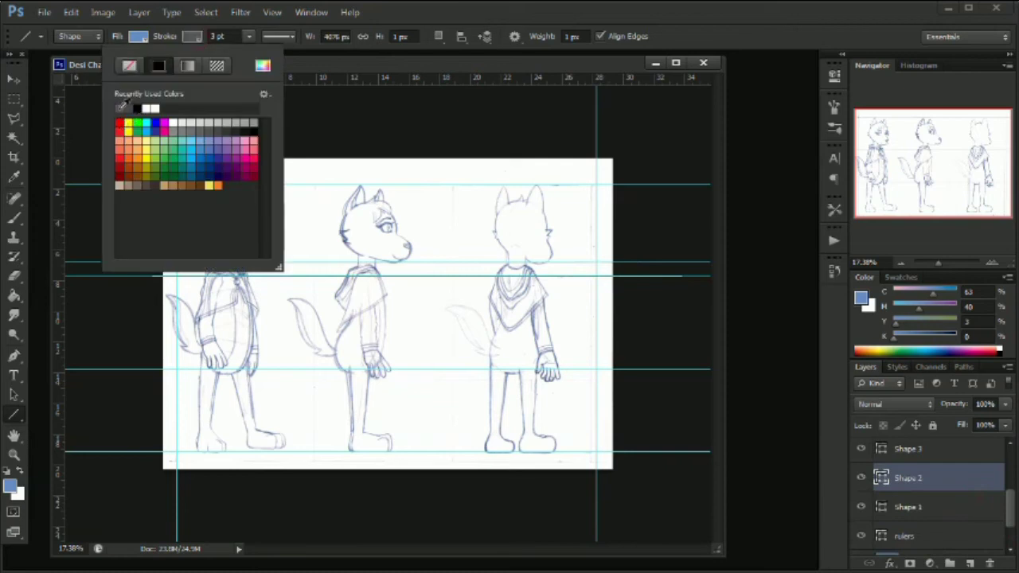
{"action": "key", "text": "Return"}
Nudge the Shape 2 line slightly upward onto the shoulder guide.
{"action": "left_click", "coordinate": [935, 507]}
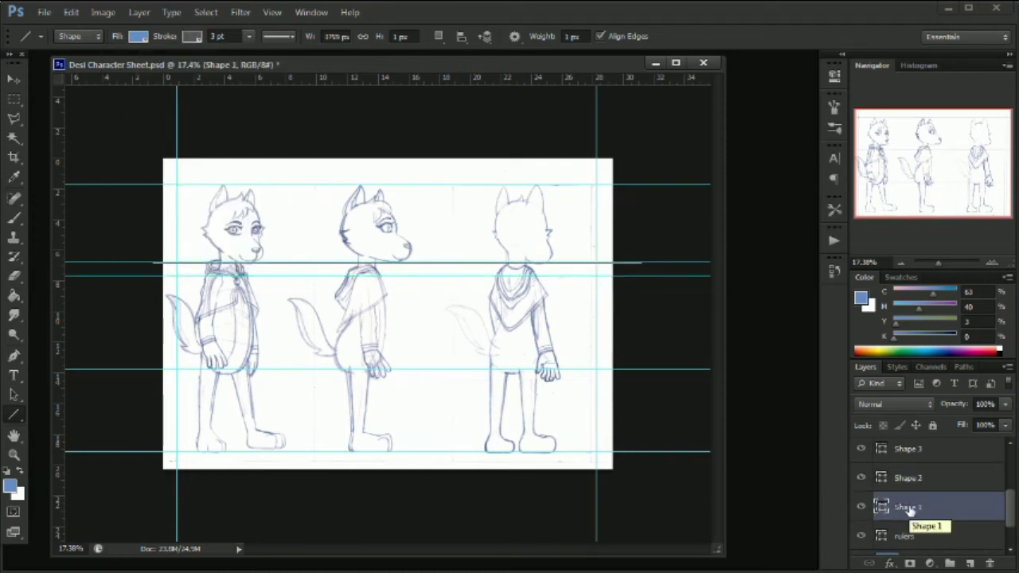
{"action": "left_click", "coordinate": [13, 454]}
{"action": "left_click_drag", "start_coordinate": [257, 240], "coordinate": [281, 236]}
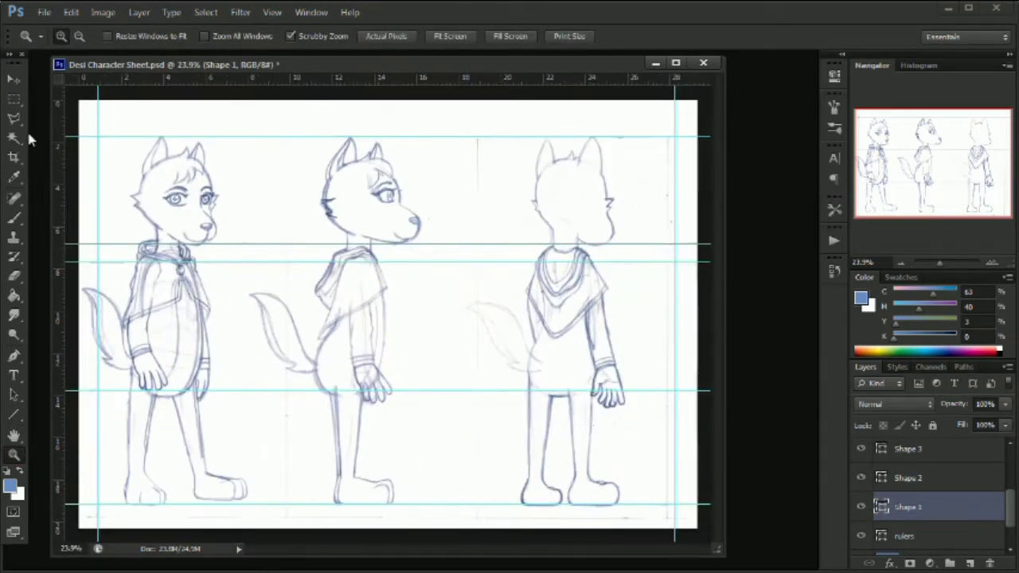
{"action": "left_click", "coordinate": [14, 80]}
{"action": "left_click", "coordinate": [929, 482]}
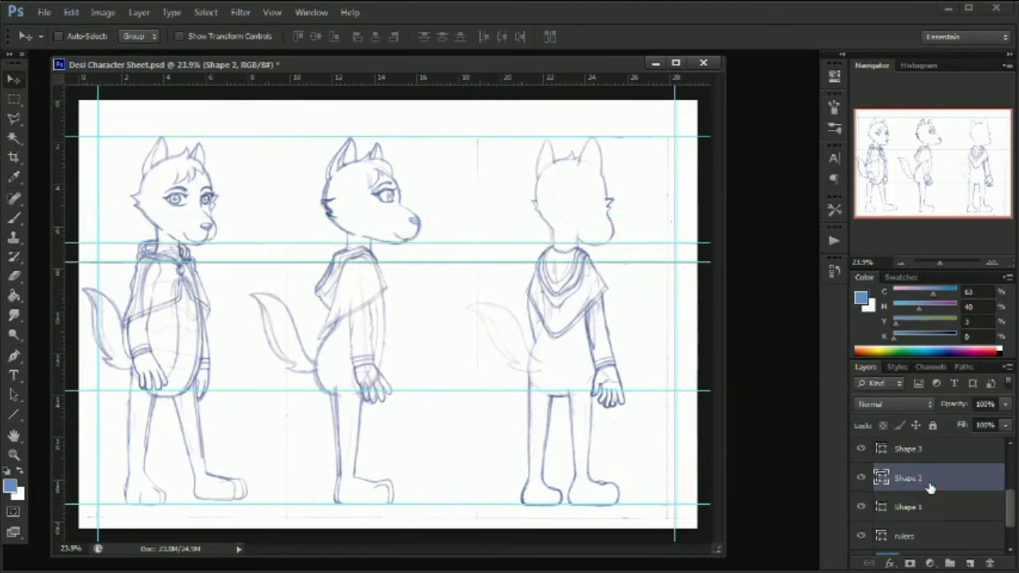
{"action": "left_click_drag", "start_coordinate": [590, 262], "coordinate": [590, 261]}
Give the Shape 3 line at the hips a solid stroke.
{"action": "left_click", "coordinate": [932, 456]}
{"action": "left_click", "coordinate": [13, 414]}
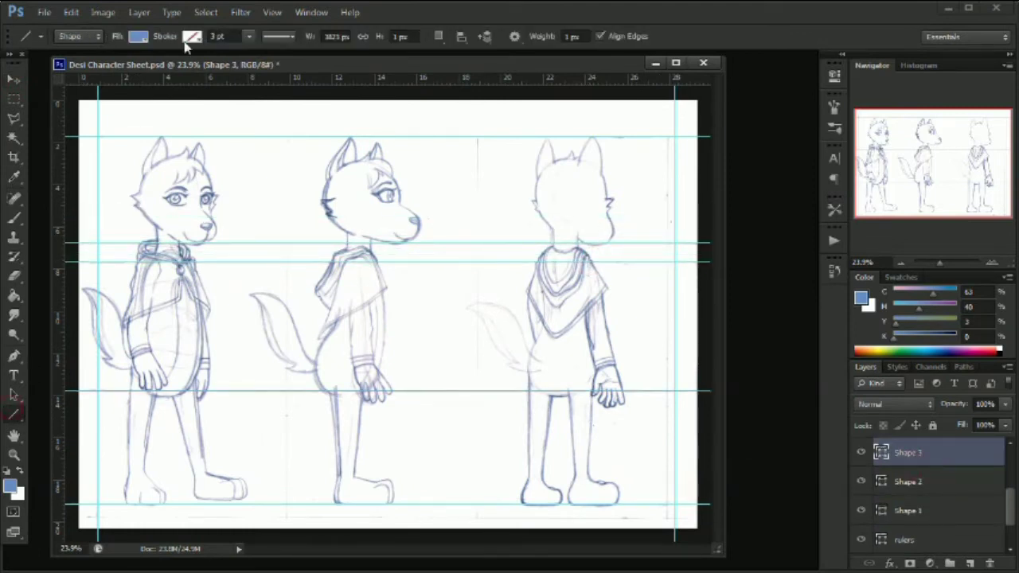
{"action": "left_click", "coordinate": [192, 37]}
{"action": "left_click", "coordinate": [159, 66]}
Apply the recently used dark gray stroke to the Shape 4 line at the feet.
{"action": "left_click", "coordinate": [948, 463]}
{"action": "scroll", "coordinate": [948, 464], "scroll_direction": "up", "scroll_amount": 2}
{"action": "left_click", "coordinate": [947, 480]}
{"action": "left_click", "coordinate": [197, 36]}
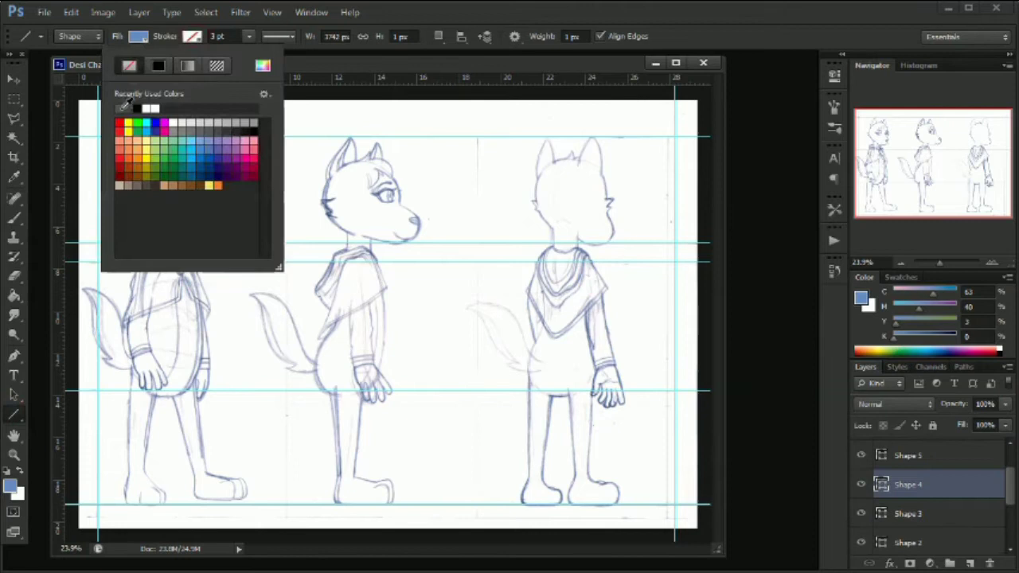
{"action": "left_click", "coordinate": [120, 108]}
Apply the dark gray stroke to the two vertical lines, Shape 5 and Shape 6.
{"action": "left_click", "coordinate": [964, 463]}
{"action": "left_click", "coordinate": [192, 37]}
{"action": "left_click", "coordinate": [120, 108]}
{"action": "left_click", "coordinate": [955, 476]}
{"action": "mouse_move", "coordinate": [1010, 482]}
{"action": "left_mouse_down"}
{"action": "mouse_move", "coordinate": [1010, 467]}
{"action": "mouse_move", "coordinate": [1009, 521]}
{"action": "left_mouse_up"}
{"action": "left_click", "coordinate": [192, 37]}
{"action": "left_click", "coordinate": [121, 106]}
Merge all the line layers, from Shape 6 down to rulers, into one shape layer.
{"action": "left_click", "coordinate": [926, 495], "text": "shift"}
{"action": "right_click", "coordinate": [926, 496]}
{"action": "left_click", "coordinate": [787, 389]}
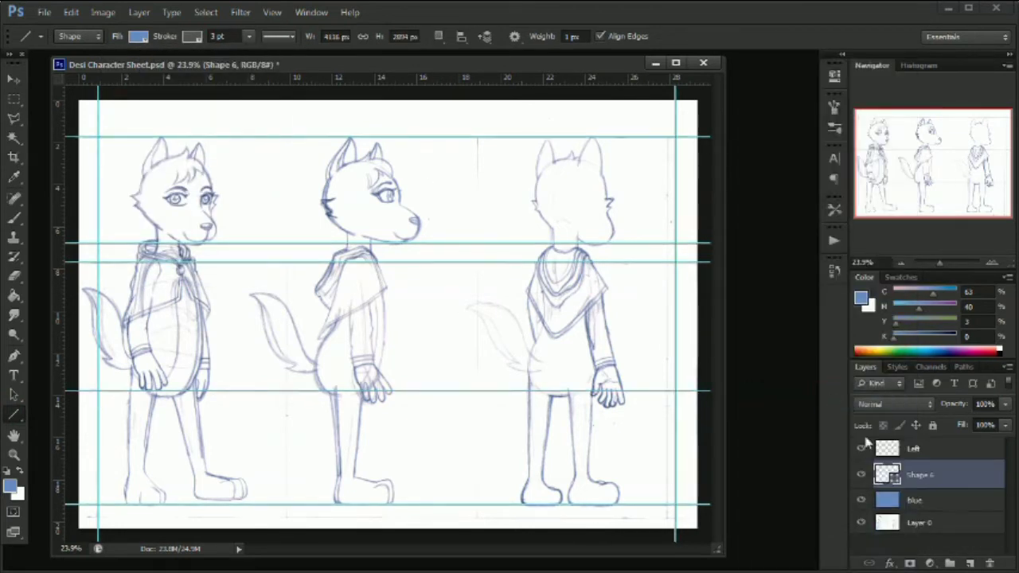
Rename the Left layer to Left Desi.
{"action": "left_click", "coordinate": [919, 451]}
{"action": "double_click", "coordinate": [917, 450]}
{"action": "type", "text": "Left Desi"}
{"action": "key", "text": "Return"}
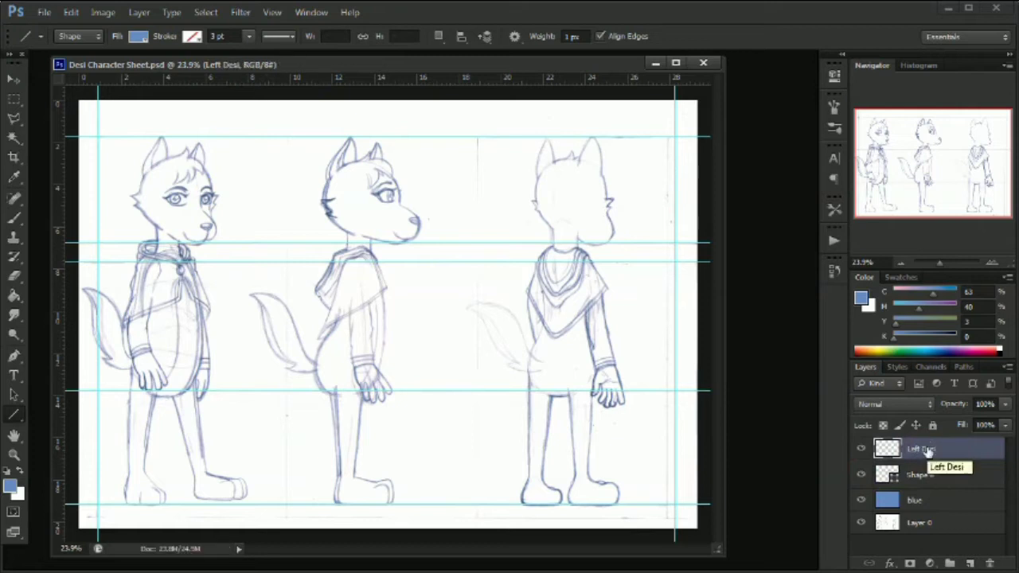
Rename the merged line layer to rulers and set its opacity to 70%.
{"action": "double_click", "coordinate": [919, 475]}
{"action": "type", "text": "rulers"}
{"action": "key", "text": "Return"}
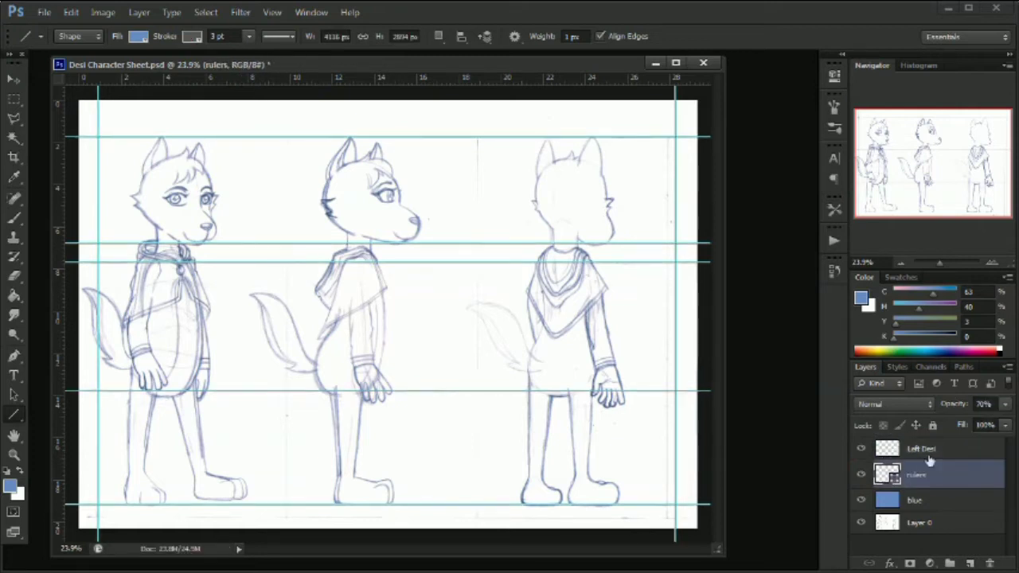
Rename Layer 0 to sketch and outline the leftmost character on it with a freehand Lasso selection.
{"action": "left_click", "coordinate": [916, 450]}
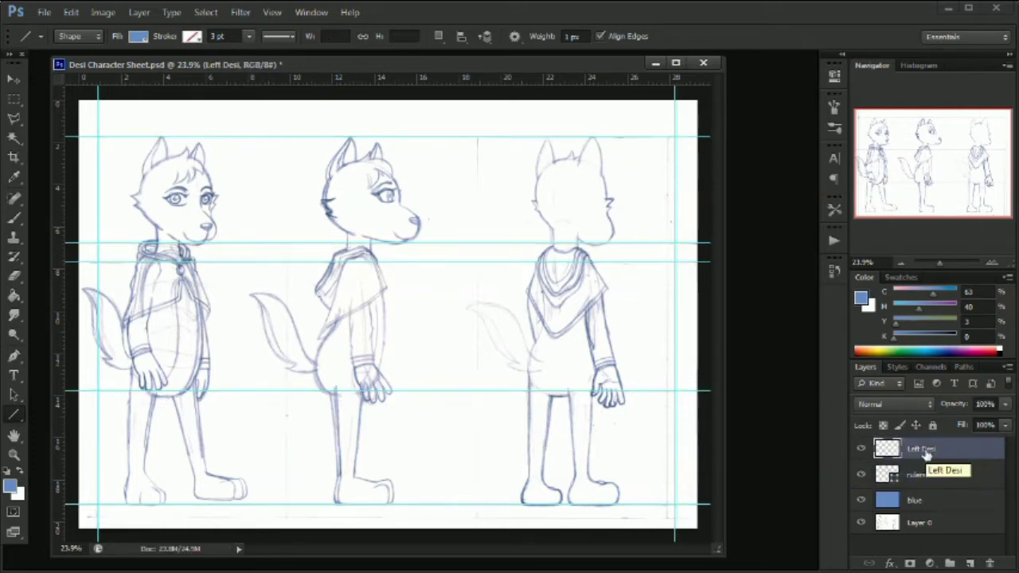
{"action": "left_click", "coordinate": [14, 117]}
{"action": "left_click", "coordinate": [72, 116]}
{"action": "double_click", "coordinate": [919, 522]}
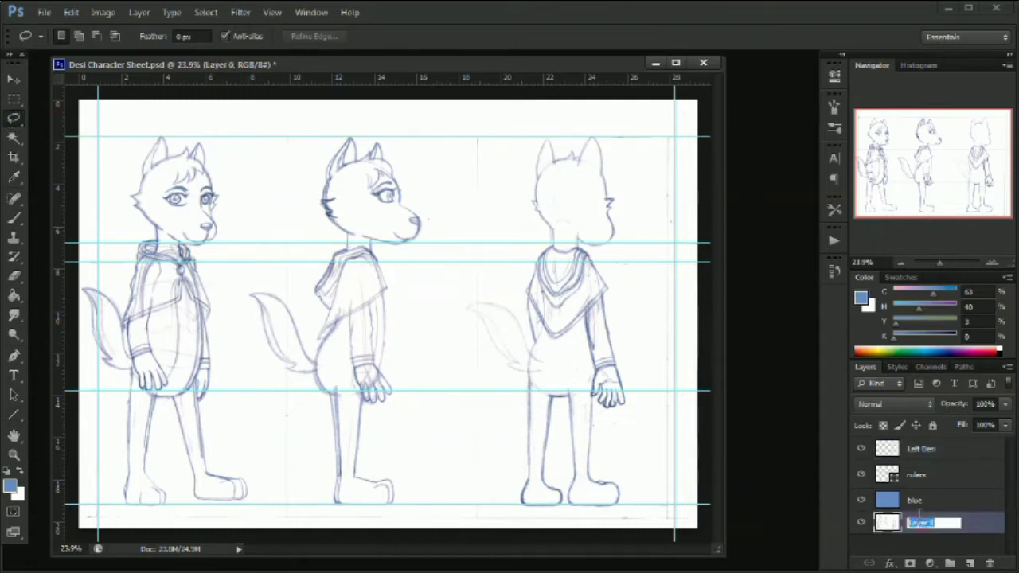
{"action": "type", "text": "sketch"}
{"action": "key", "text": "Return"}
{"action": "left_click_drag", "start_coordinate": [233, 243], "coordinate": [237, 525]}
{"action": "left_click_drag", "start_coordinate": [89, 227], "coordinate": [237, 263]}
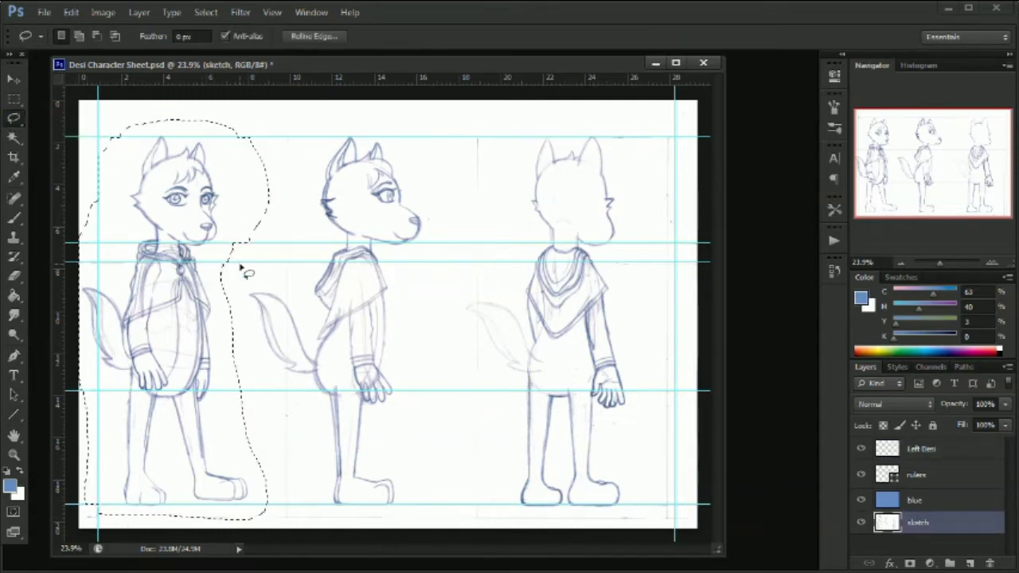
Nudge the selected leftmost character to the right until its tail clears the vertical guide, and deselect it.
{"action": "key", "text": "ctrl+t"}
{"action": "key", "text": "shift+Right"}
{"action": "key", "text": "shift+Right"}
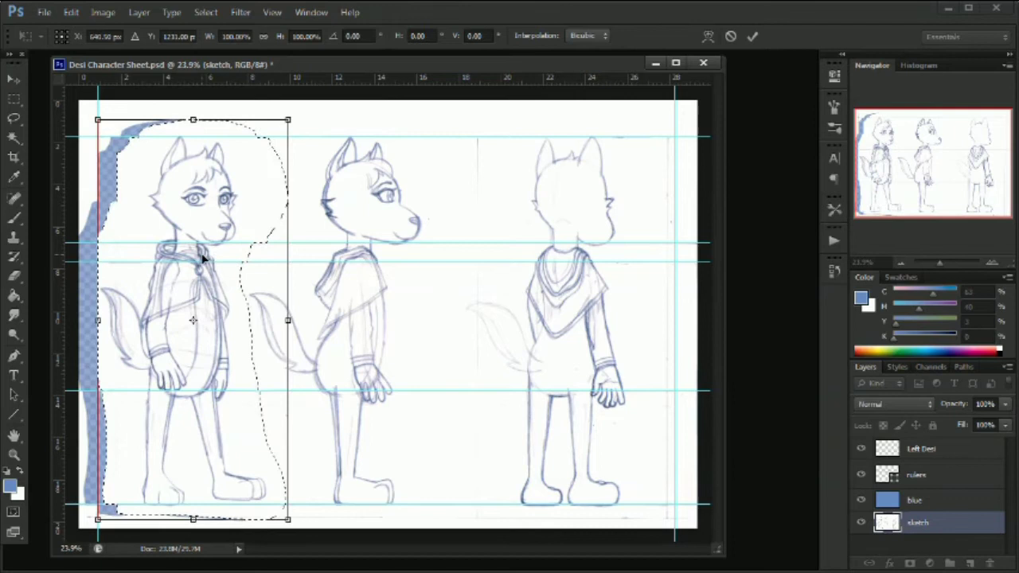
{"action": "key", "text": "Return"}
{"action": "left_click", "coordinate": [205, 12]}
{"action": "left_click", "coordinate": [219, 48]}
Sample the paper white and paint over the transparent gap and leftover marks around the moved character with a 125 px brush.
{"action": "key", "text": "i"}
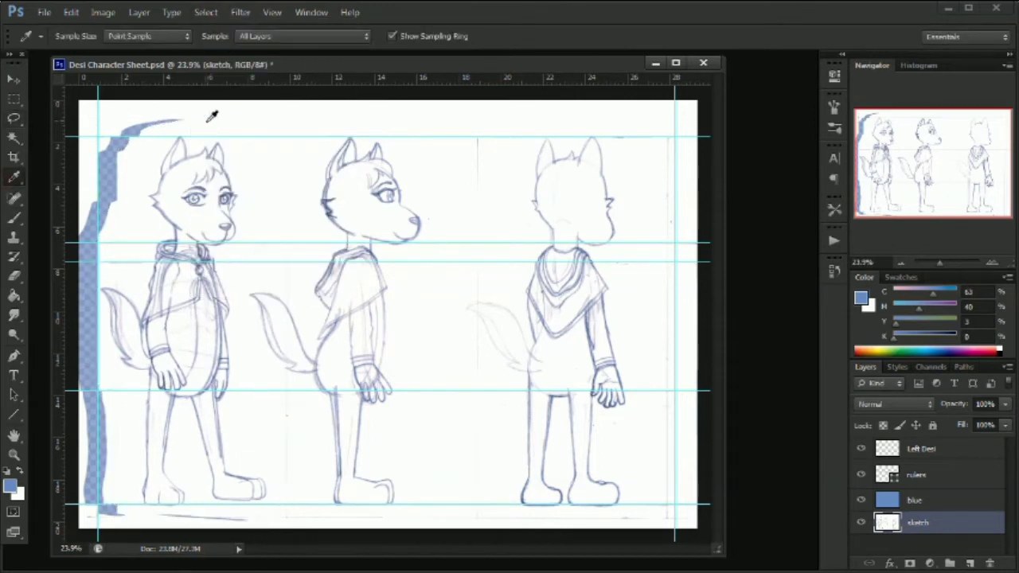
{"action": "left_click", "coordinate": [212, 115]}
{"action": "key", "text": "b"}
{"action": "key", "text": "bracketright"}
{"action": "key", "text": "bracketright"}
{"action": "key", "text": "bracketright"}
{"action": "key", "text": "bracketright"}
{"action": "mouse_move", "coordinate": [137, 131]}
{"action": "left_mouse_down"}
{"action": "mouse_move", "coordinate": [111, 175]}
{"action": "mouse_move", "coordinate": [90, 237]}
{"action": "mouse_move", "coordinate": [94, 178]}
{"action": "mouse_move", "coordinate": [88, 319]}
{"action": "mouse_move", "coordinate": [91, 310]}
{"action": "mouse_move", "coordinate": [110, 512]}
{"action": "mouse_move", "coordinate": [256, 523]}
{"action": "left_mouse_up"}
{"action": "key", "text": "ctrl+z"}
Activate the Left Desi layer, set the foreground to black, choose a 7 px brush with 50% flow, and save the file.
{"action": "left_click", "coordinate": [939, 456]}
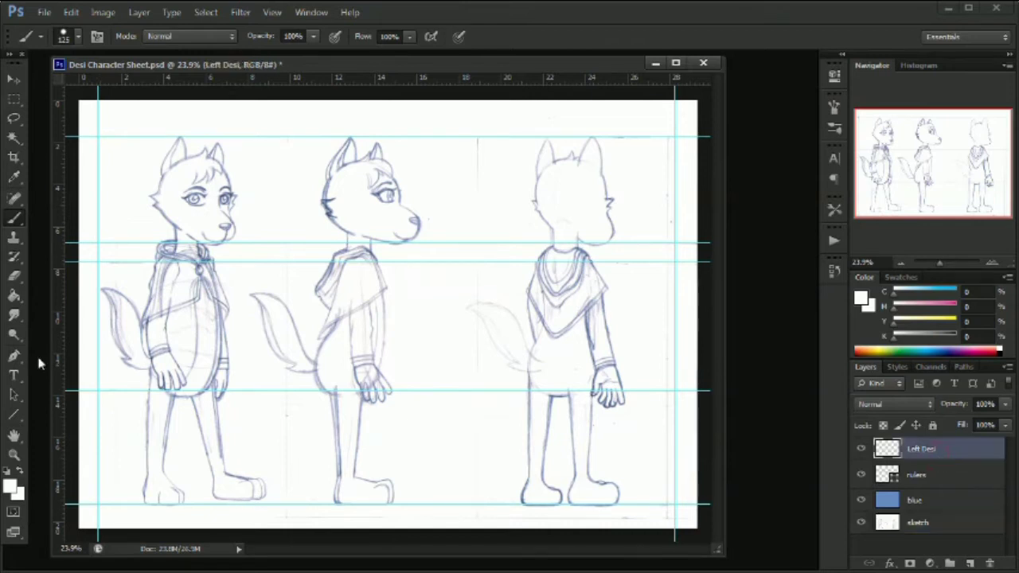
{"action": "left_click", "coordinate": [10, 486]}
{"action": "left_click", "coordinate": [594, 428]}
{"action": "left_click", "coordinate": [944, 229]}
{"action": "left_click", "coordinate": [78, 37]}
{"action": "left_click", "coordinate": [40, 36]}
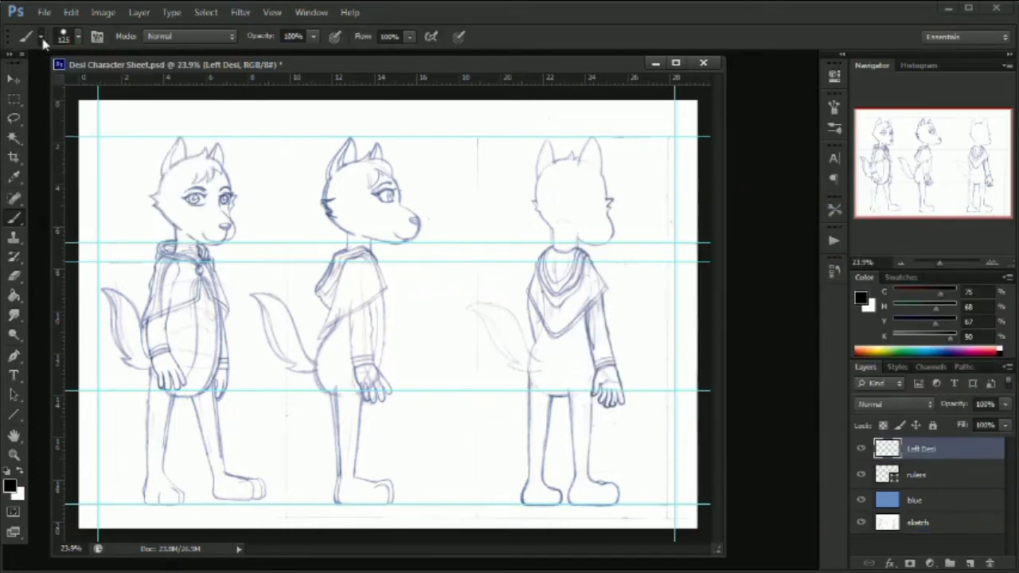
{"action": "left_click_drag", "start_coordinate": [173, 78], "coordinate": [168, 89]}
{"action": "left_click", "coordinate": [139, 112]}
{"action": "left_click", "coordinate": [78, 37]}
{"action": "key", "text": "ctrl+s"}
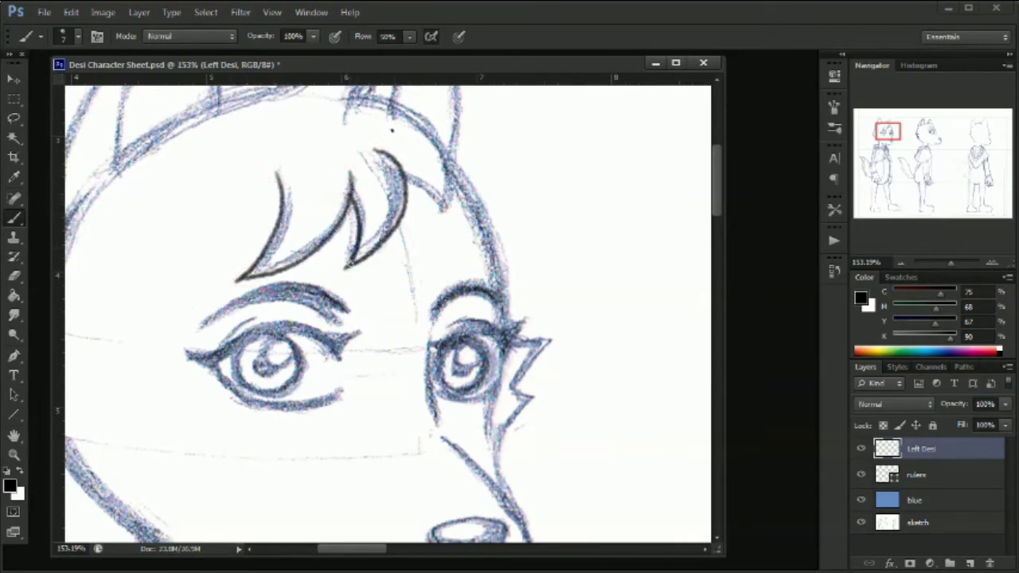
Ink the leftmost character's hair tufts on top of the head and the fringe over the forehead, rotating the canvas for the curves.
{"action": "left_click_drag", "start_coordinate": [296, 249], "coordinate": [195, 370]}
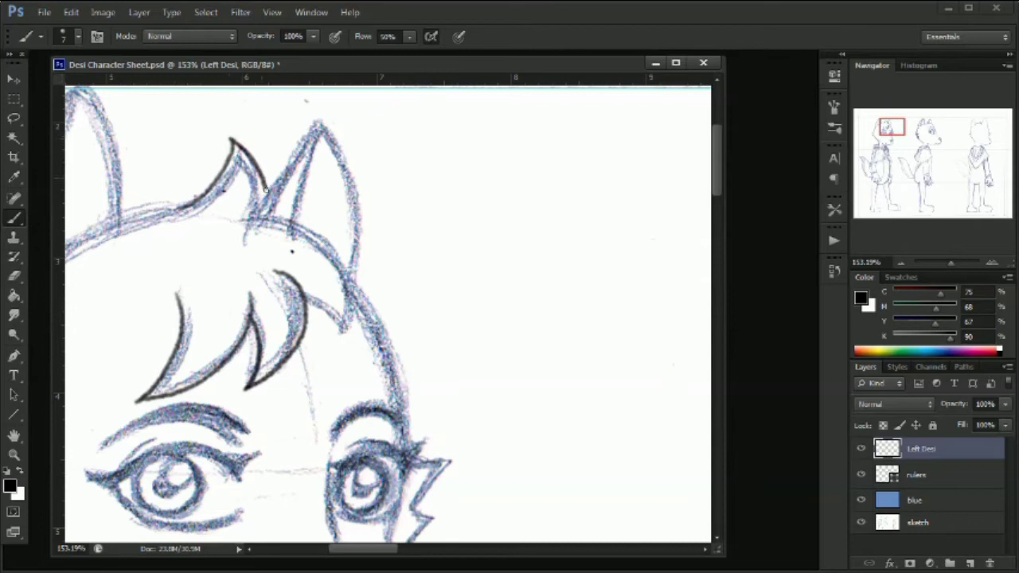
{"action": "key", "text": "r"}
{"action": "left_click_drag", "start_coordinate": [406, 420], "coordinate": [288, 359]}
{"action": "mouse_move", "coordinate": [438, 143]}
{"action": "left_mouse_down"}
{"action": "mouse_move", "coordinate": [446, 158]}
{"action": "mouse_move", "coordinate": [358, 273]}
{"action": "left_mouse_up"}
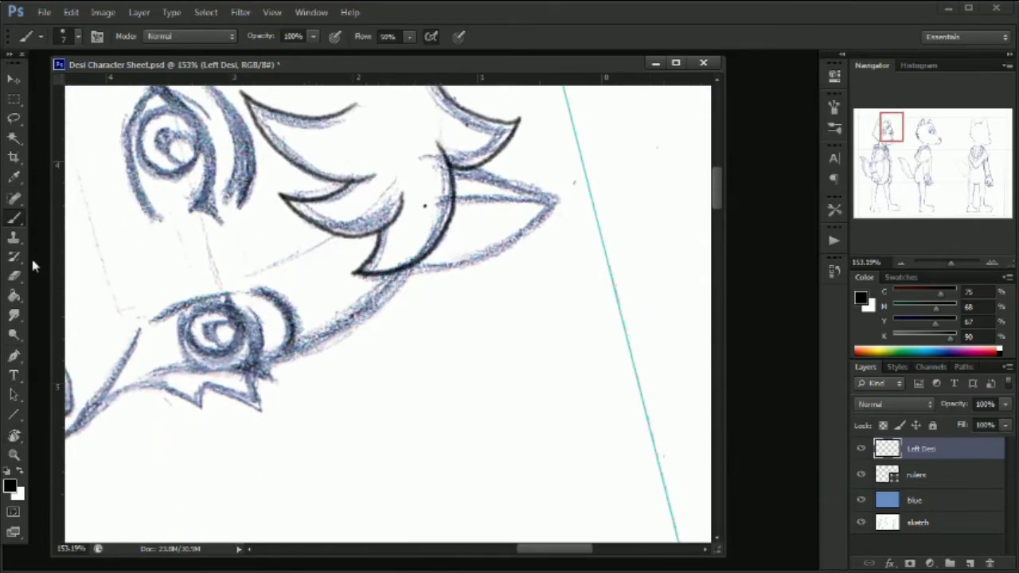
{"action": "key", "text": "e"}
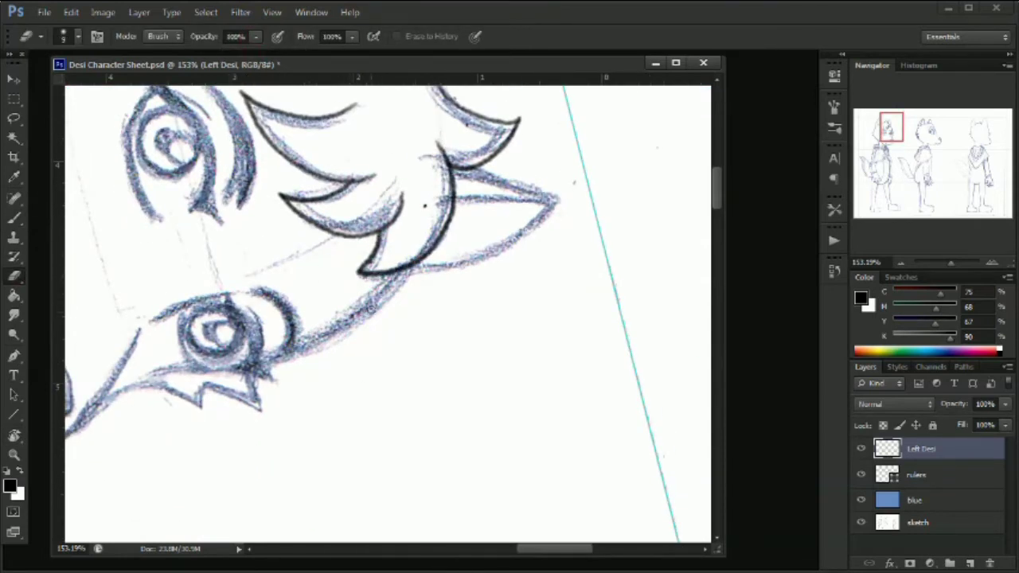
{"action": "key", "text": "r"}
{"action": "left_click_drag", "start_coordinate": [386, 309], "coordinate": [358, 319]}
{"action": "key", "text": "b"}
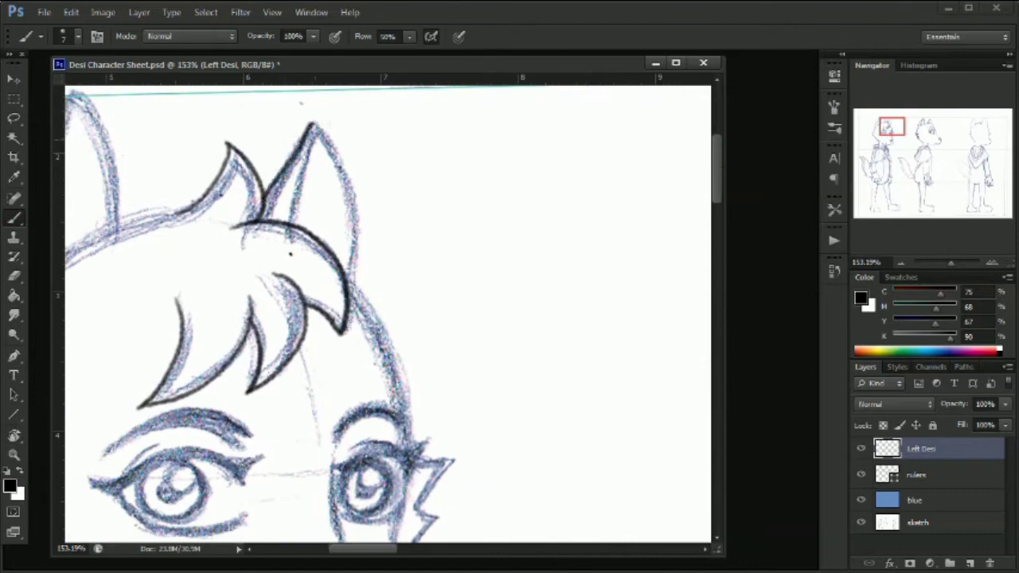
Ink the outer edge and inner fold of the right-hand ear and erase stray marks around its tip.
{"action": "key", "text": "z"}
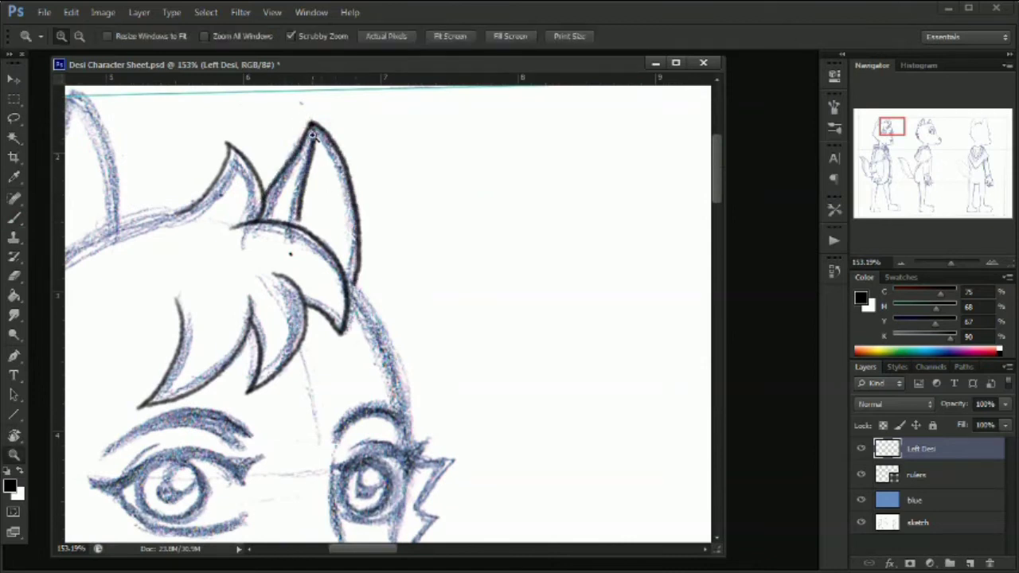
{"action": "key", "text": "b"}
{"action": "key", "text": "e"}
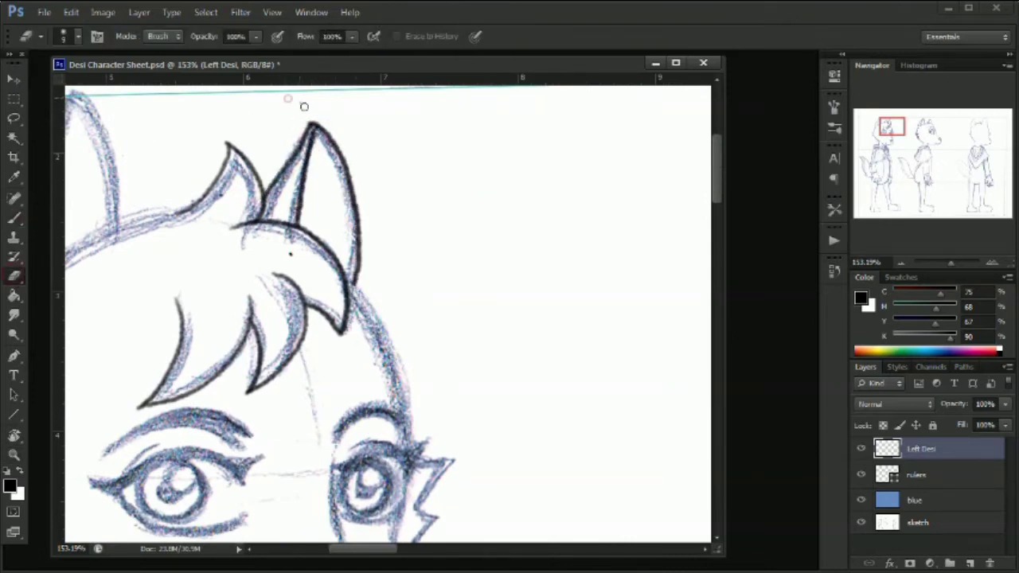
{"action": "key", "text": "b"}
Ink the forehead contour below the ear and the jagged cheek fur beside the right-hand eye.
{"action": "mouse_move", "coordinate": [338, 311]}
{"action": "left_mouse_down"}
{"action": "mouse_move", "coordinate": [315, 202]}
{"action": "mouse_move", "coordinate": [377, 300]}
{"action": "mouse_move", "coordinate": [340, 144]}
{"action": "left_mouse_up"}
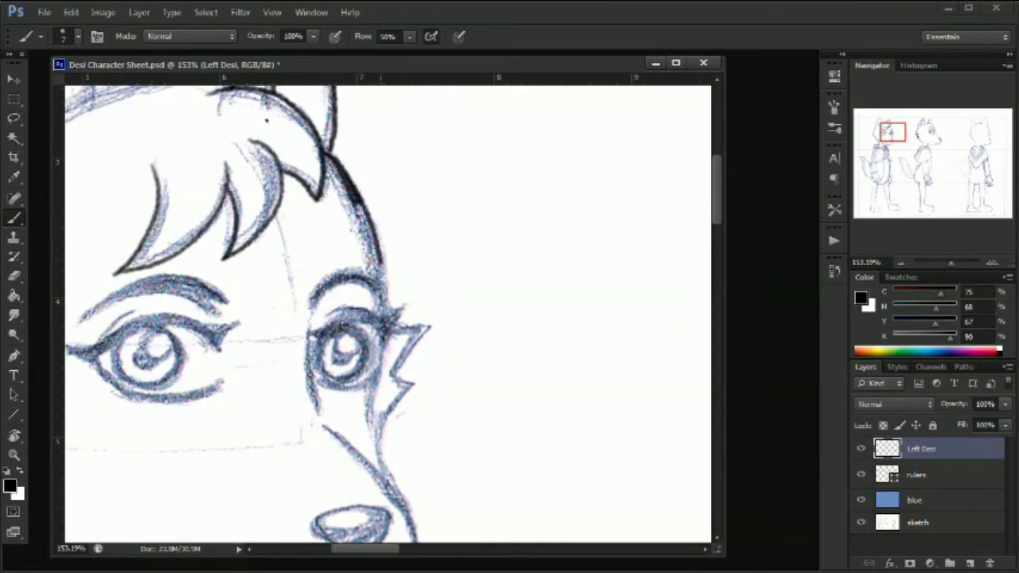
{"action": "left_click_drag", "start_coordinate": [413, 316], "coordinate": [404, 317]}
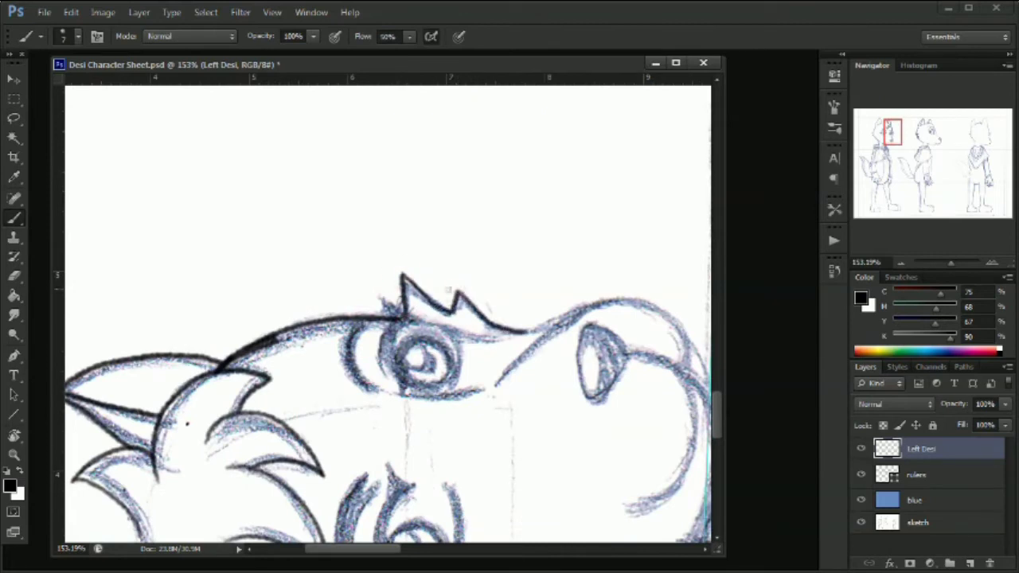
{"action": "key", "text": "r"}
{"action": "left_click_drag", "start_coordinate": [480, 315], "coordinate": [388, 382]}
Choose a 7 px eraser tip and erase the overly thick upper part of the forehead line.
{"action": "key", "text": "e"}
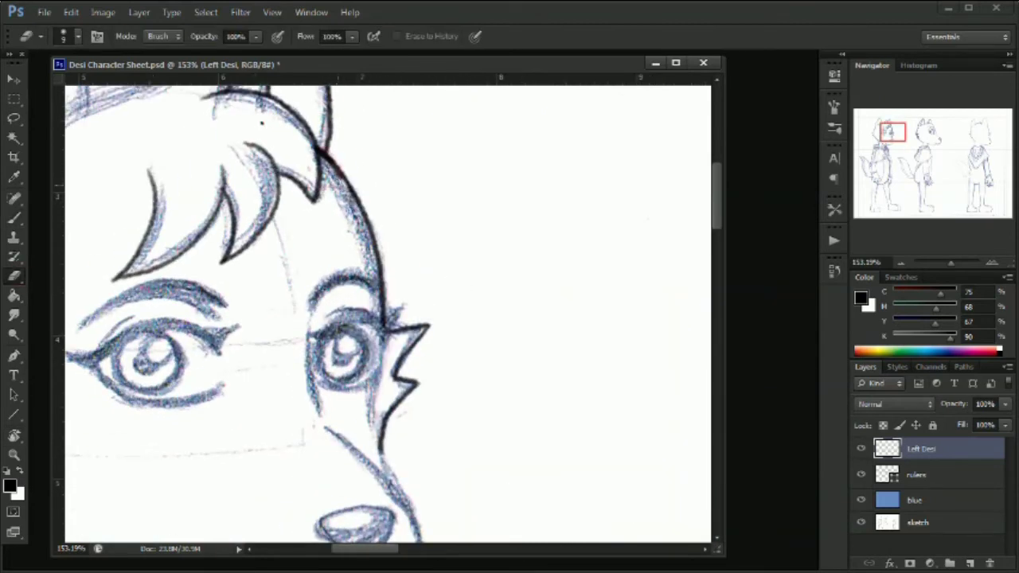
{"action": "left_click", "coordinate": [78, 36]}
{"action": "left_click", "coordinate": [104, 150]}
{"action": "left_click", "coordinate": [78, 36]}
{"action": "key", "text": "b"}
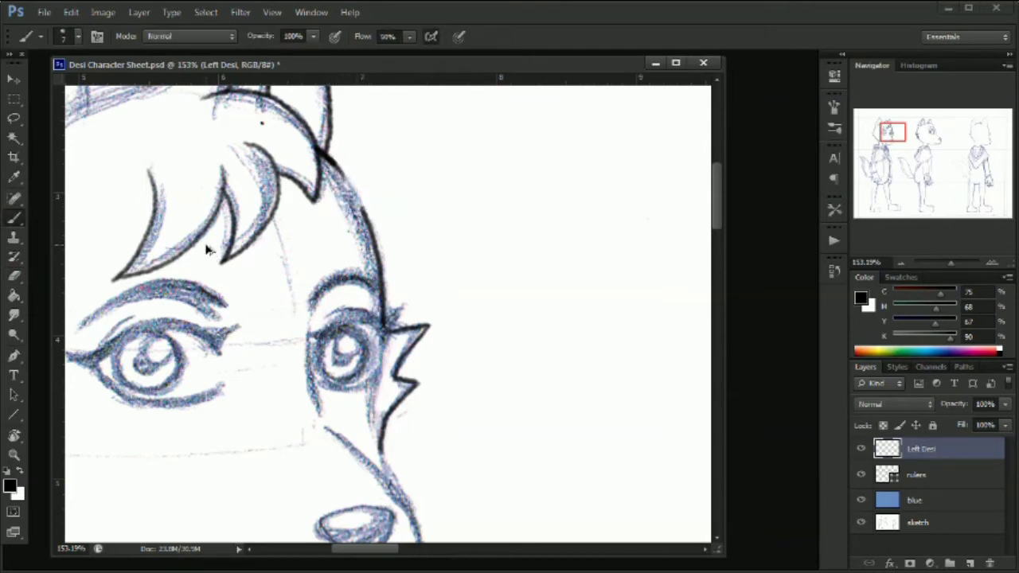
Redraw the erased forehead contour at high zoom as one smooth line joining the hair tuft to the brow.
{"action": "key", "text": "ctrl+space"}
{"action": "mouse_move", "coordinate": [313, 206]}
{"action": "left_mouse_down"}
{"action": "mouse_move", "coordinate": [369, 206]}
{"action": "mouse_move", "coordinate": [317, 324]}
{"action": "mouse_move", "coordinate": [403, 327]}
{"action": "mouse_move", "coordinate": [427, 373]}
{"action": "left_mouse_up"}
{"action": "key", "text": "space"}
{"action": "key", "text": "space"}
{"action": "mouse_move", "coordinate": [431, 398]}
{"action": "left_mouse_down"}
{"action": "mouse_move", "coordinate": [413, 336]}
{"action": "mouse_move", "coordinate": [379, 276]}
{"action": "left_mouse_up"}
{"action": "key", "text": "e"}
{"action": "left_click_drag", "start_coordinate": [372, 229], "coordinate": [326, 112]}
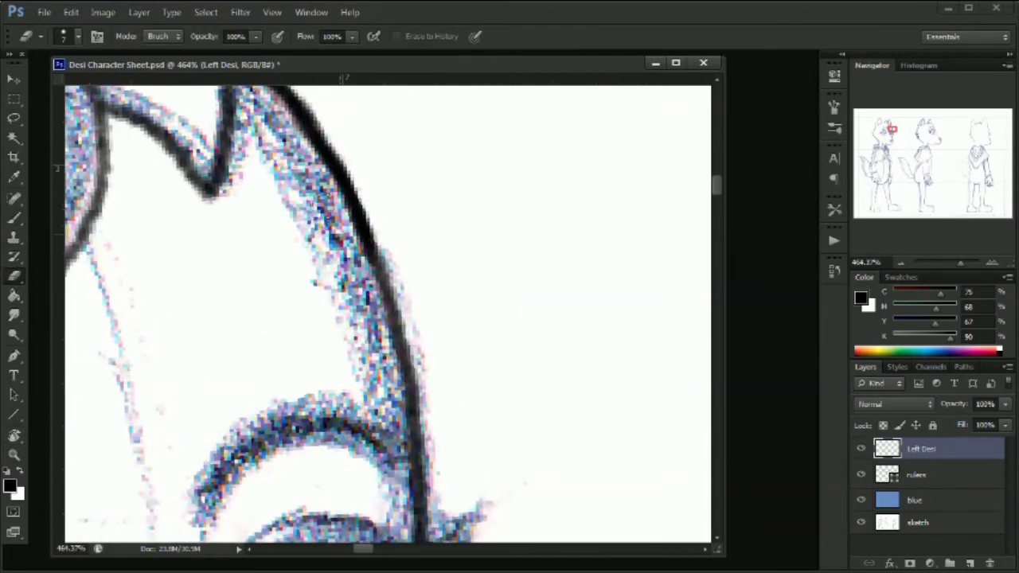
Reduce the eraser to 4 px and smooth the outer edge of the redrawn forehead line.
{"action": "key", "text": "space"}
{"action": "left_click_drag", "start_coordinate": [342, 174], "coordinate": [382, 275]}
{"action": "key", "text": "bracketleft"}
{"action": "key", "text": "bracketleft"}
{"action": "key", "text": "bracketleft"}
{"action": "left_click_drag", "start_coordinate": [281, 164], "coordinate": [359, 269]}
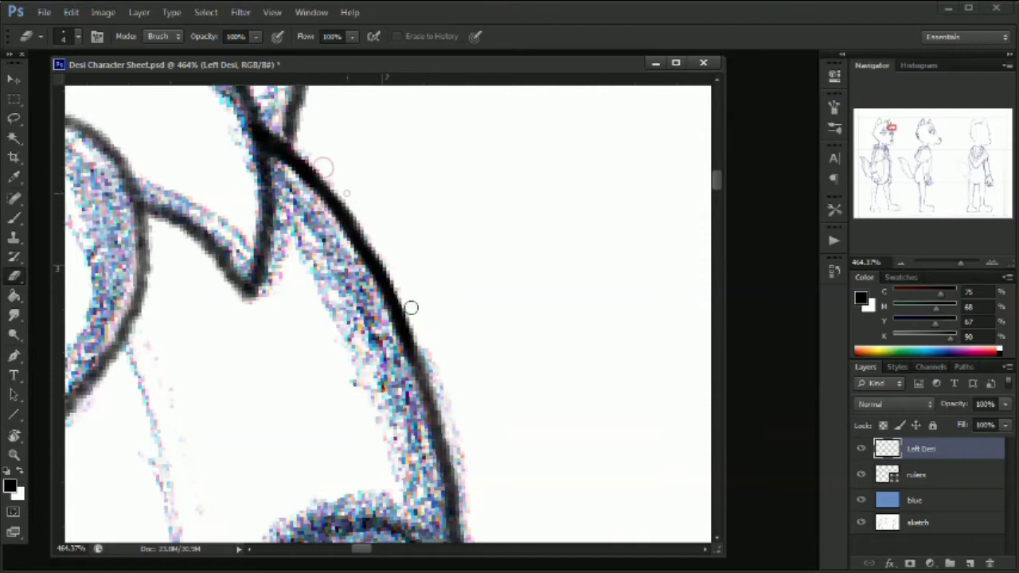
{"action": "key", "text": "space"}
{"action": "left_click_drag", "start_coordinate": [332, 145], "coordinate": [327, 253]}
Ink the thick eyebrow above the right-hand eye and the curved face line along the eye's inner side.
{"action": "left_click", "coordinate": [16, 217]}
{"action": "left_click_drag", "start_coordinate": [961, 263], "coordinate": [943, 262]}
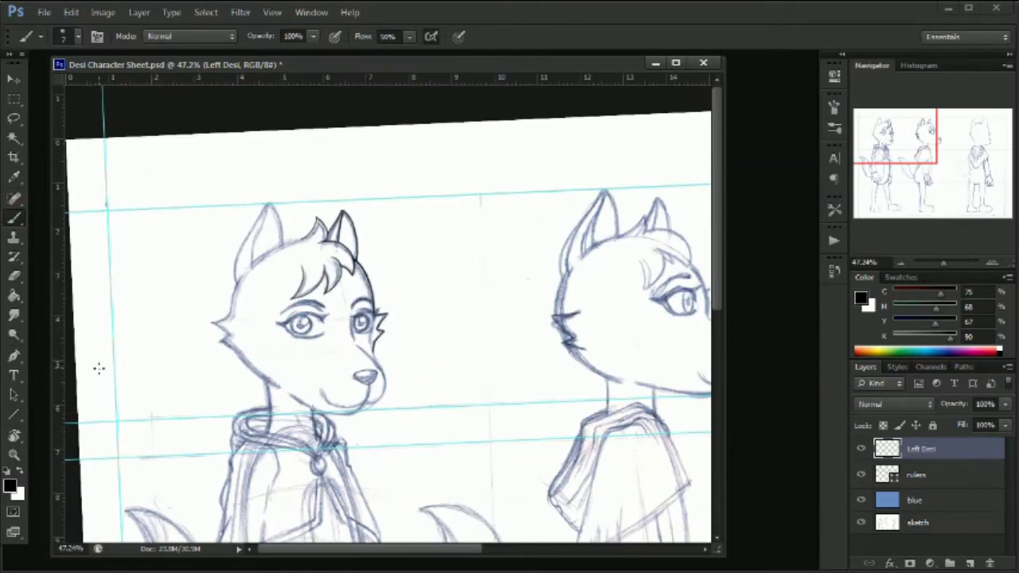
{"action": "left_click", "coordinate": [13, 454]}
{"action": "left_click_drag", "start_coordinate": [354, 344], "coordinate": [461, 331]}
{"action": "left_click", "coordinate": [14, 217]}
{"action": "left_click_drag", "start_coordinate": [259, 204], "coordinate": [315, 151]}
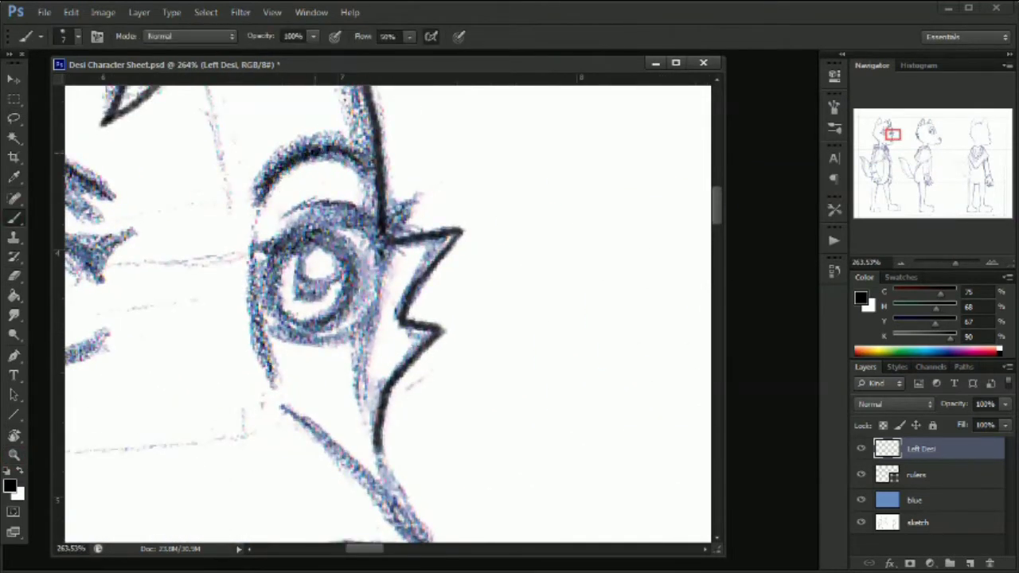
{"action": "mouse_move", "coordinate": [253, 198]}
{"action": "left_mouse_down"}
{"action": "mouse_move", "coordinate": [349, 147]}
{"action": "mouse_move", "coordinate": [372, 181]}
{"action": "left_mouse_up"}
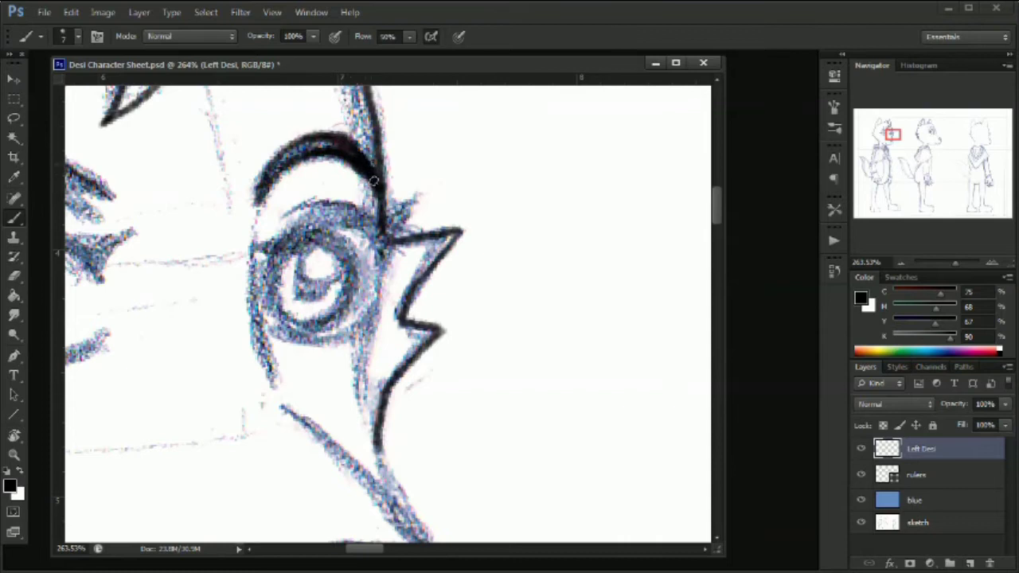
{"action": "left_click_drag", "start_coordinate": [253, 212], "coordinate": [274, 385]}
{"action": "key", "text": "e"}
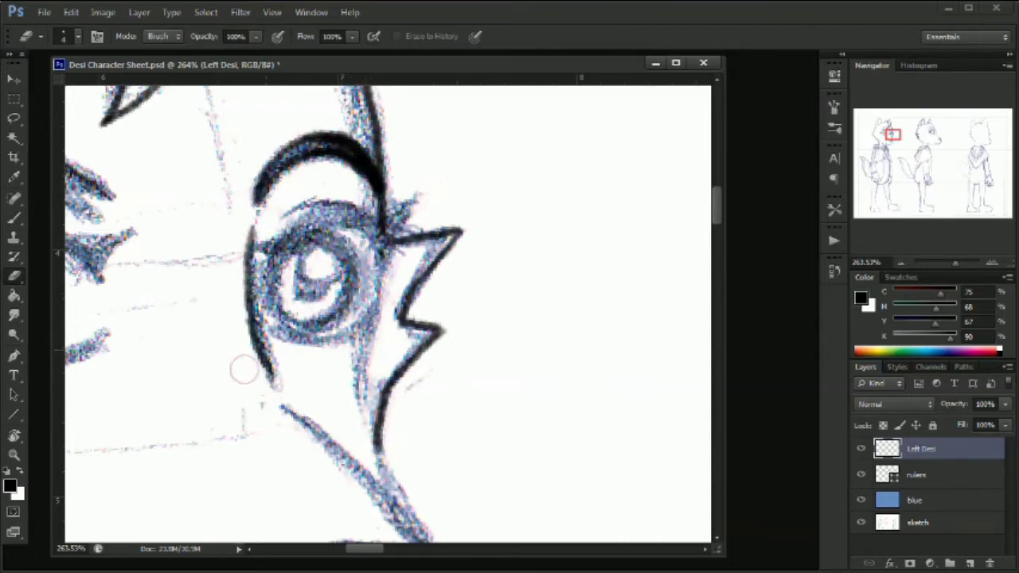
Ink the right-hand eye's heavy upper lid with its pointed lash, the eye's sides and the lower lid line.
{"action": "key", "text": "b"}
{"action": "mouse_move", "coordinate": [277, 245]}
{"action": "left_mouse_down"}
{"action": "mouse_move", "coordinate": [378, 238]}
{"action": "mouse_move", "coordinate": [298, 337]}
{"action": "mouse_move", "coordinate": [283, 331]}
{"action": "left_mouse_up"}
{"action": "mouse_move", "coordinate": [266, 269]}
{"action": "left_mouse_down"}
{"action": "mouse_move", "coordinate": [331, 203]}
{"action": "mouse_move", "coordinate": [390, 242]}
{"action": "left_mouse_up"}
{"action": "mouse_move", "coordinate": [253, 248]}
{"action": "left_mouse_down"}
{"action": "mouse_move", "coordinate": [310, 213]}
{"action": "mouse_move", "coordinate": [370, 225]}
{"action": "left_mouse_up"}
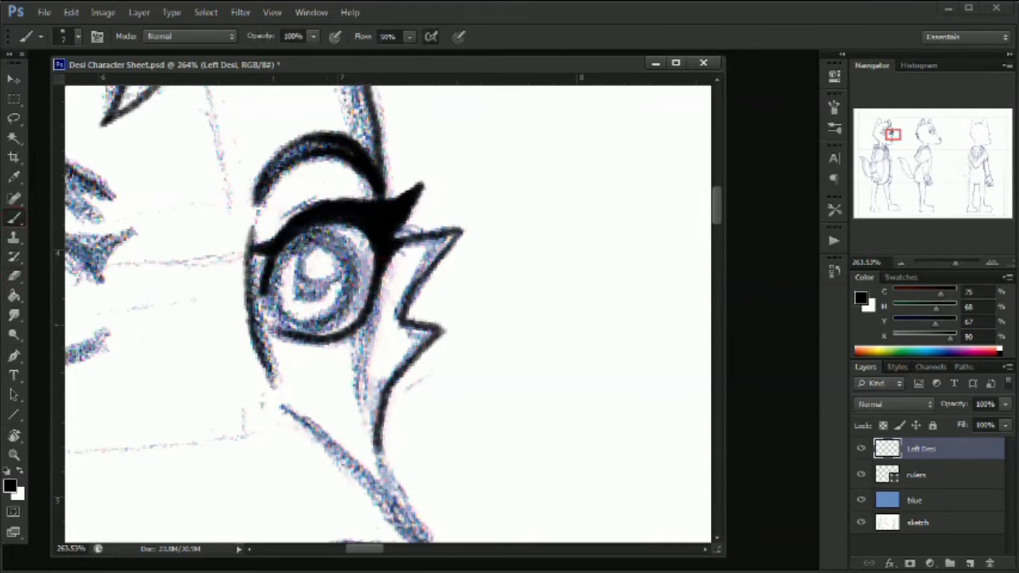
{"action": "key", "text": "e"}
{"action": "key", "text": "b"}
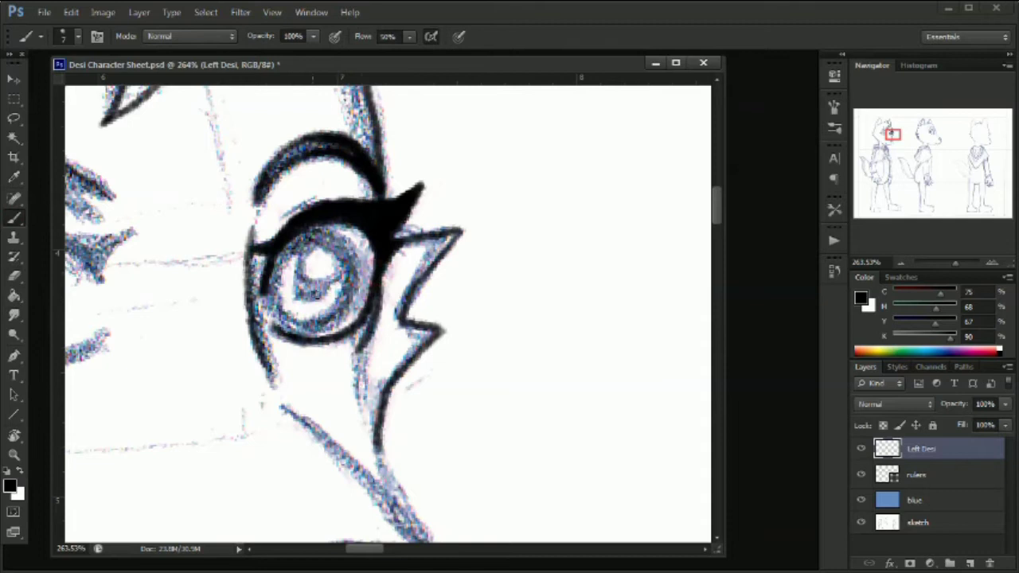
Ink the right-hand eye's iris ring, the pupil and the outline around its highlight at high zoom.
{"action": "left_click_drag", "start_coordinate": [271, 290], "coordinate": [375, 308]}
{"action": "key", "text": "ctrl+z"}
{"action": "left_click", "coordinate": [14, 455]}
{"action": "left_click", "coordinate": [13, 218]}
{"action": "mouse_move", "coordinate": [304, 135]}
{"action": "left_mouse_down"}
{"action": "mouse_move", "coordinate": [354, 145]}
{"action": "mouse_move", "coordinate": [375, 318]}
{"action": "mouse_move", "coordinate": [283, 348]}
{"action": "left_mouse_up"}
{"action": "mouse_move", "coordinate": [333, 134]}
{"action": "left_mouse_down"}
{"action": "mouse_move", "coordinate": [368, 158]}
{"action": "mouse_move", "coordinate": [361, 329]}
{"action": "left_mouse_up"}
{"action": "left_click_drag", "start_coordinate": [408, 232], "coordinate": [278, 351]}
{"action": "left_click_drag", "start_coordinate": [230, 207], "coordinate": [305, 337]}
{"action": "mouse_move", "coordinate": [225, 227]}
{"action": "left_mouse_down"}
{"action": "mouse_move", "coordinate": [313, 223]}
{"action": "mouse_move", "coordinate": [318, 287]}
{"action": "mouse_move", "coordinate": [350, 167]}
{"action": "mouse_move", "coordinate": [296, 253]}
{"action": "left_mouse_up"}
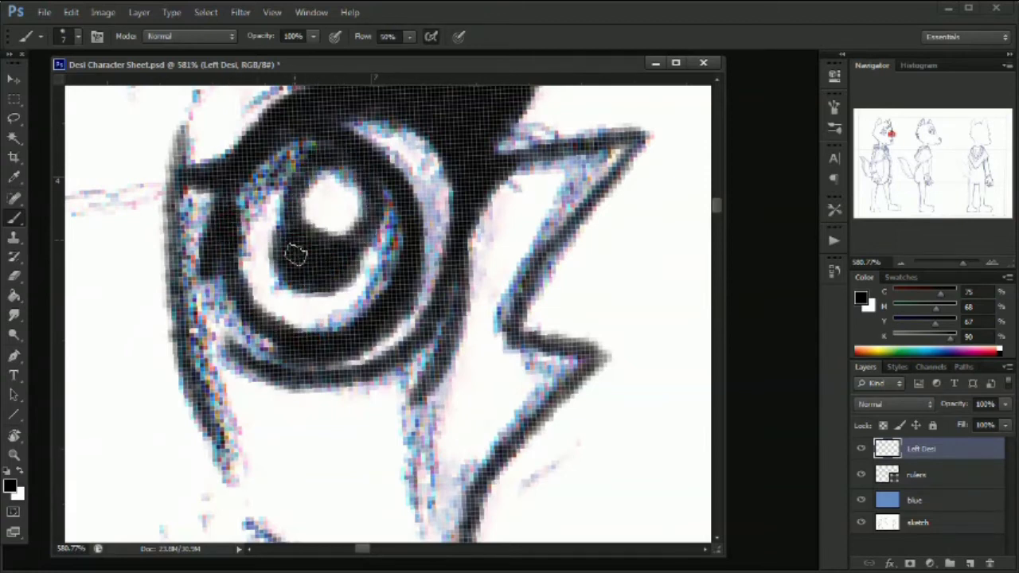
Erase the outline around the pupil's highlight and the excess ink inside and beside the iris ring.
{"action": "key", "text": "e"}
{"action": "mouse_move", "coordinate": [275, 211]}
{"action": "left_mouse_down"}
{"action": "mouse_move", "coordinate": [319, 163]}
{"action": "mouse_move", "coordinate": [374, 163]}
{"action": "mouse_move", "coordinate": [394, 213]}
{"action": "mouse_move", "coordinate": [318, 334]}
{"action": "mouse_move", "coordinate": [286, 358]}
{"action": "mouse_move", "coordinate": [413, 235]}
{"action": "mouse_move", "coordinate": [239, 195]}
{"action": "mouse_move", "coordinate": [241, 259]}
{"action": "left_mouse_up"}
{"action": "mouse_move", "coordinate": [213, 195]}
{"action": "left_mouse_down"}
{"action": "mouse_move", "coordinate": [217, 278]}
{"action": "mouse_move", "coordinate": [230, 272]}
{"action": "left_mouse_up"}
{"action": "key", "text": "b"}
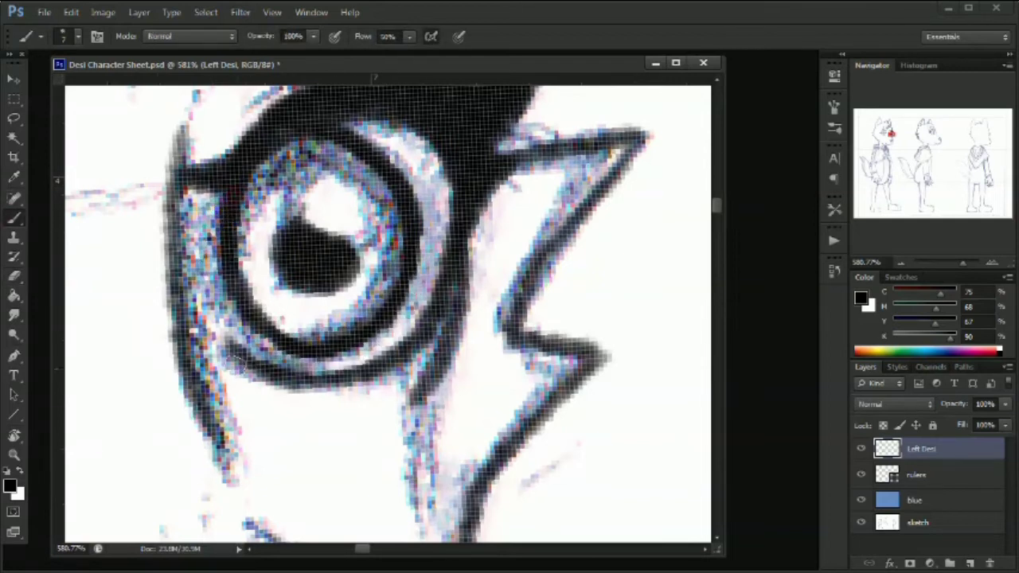
Refine the bottom of the iris ring and fill the pupil in as a solid black circle.
{"action": "left_click_drag", "start_coordinate": [272, 340], "coordinate": [372, 349]}
{"action": "key", "text": "e"}
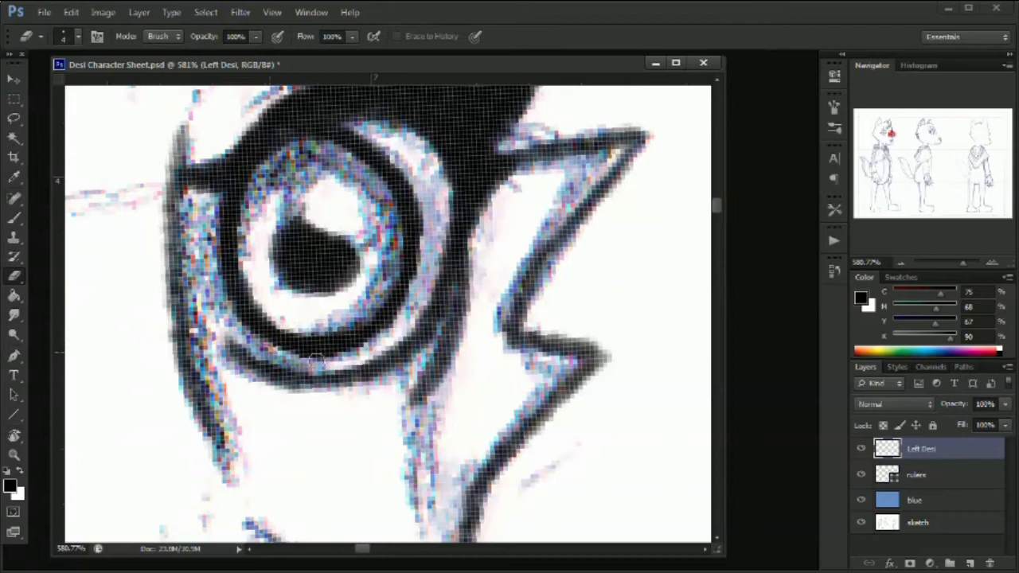
{"action": "key", "text": "b"}
{"action": "mouse_move", "coordinate": [318, 223]}
{"action": "left_mouse_down"}
{"action": "mouse_move", "coordinate": [342, 239]}
{"action": "mouse_move", "coordinate": [337, 221]}
{"action": "mouse_move", "coordinate": [350, 270]}
{"action": "left_mouse_up"}
Erase the top of the iris ring and redraw it as a clean arc beneath the upper lid.
{"action": "key", "text": "e"}
{"action": "mouse_move", "coordinate": [304, 131]}
{"action": "left_mouse_down"}
{"action": "mouse_move", "coordinate": [364, 141]}
{"action": "mouse_move", "coordinate": [411, 204]}
{"action": "left_mouse_up"}
{"action": "left_click", "coordinate": [14, 218]}
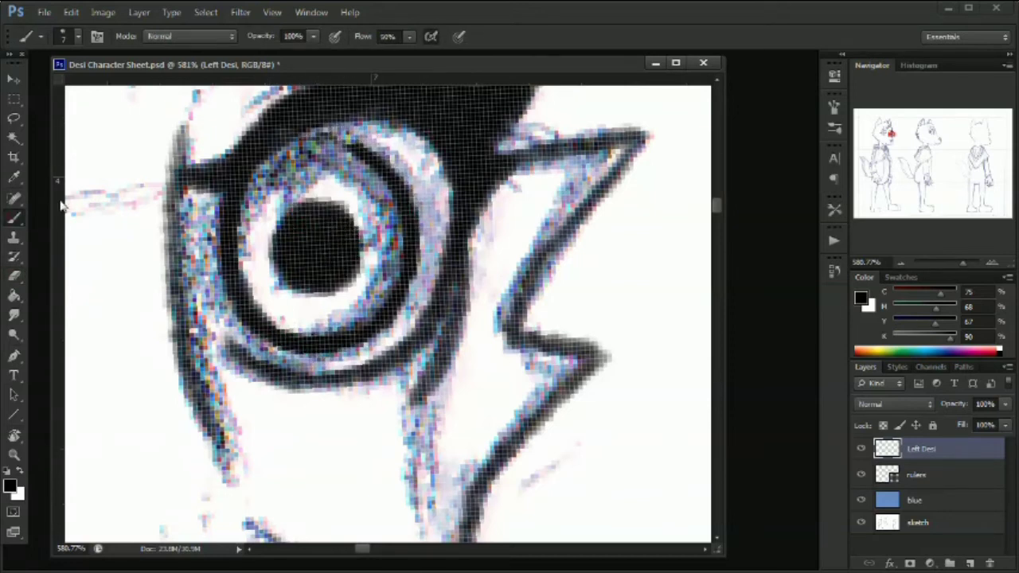
{"action": "mouse_move", "coordinate": [349, 141]}
{"action": "left_mouse_down"}
{"action": "mouse_move", "coordinate": [311, 141]}
{"action": "mouse_move", "coordinate": [255, 167]}
{"action": "left_mouse_up"}
{"action": "left_click_drag", "start_coordinate": [368, 159], "coordinate": [335, 144]}
{"action": "key", "text": "e"}
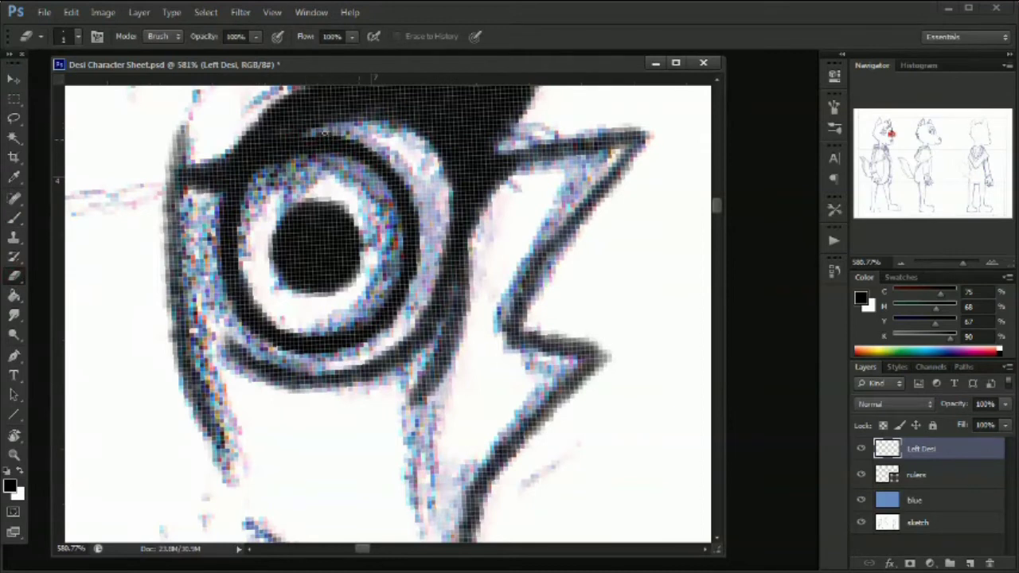
{"action": "left_click_drag", "start_coordinate": [962, 263], "coordinate": [941, 264]}
{"action": "key", "text": "r"}
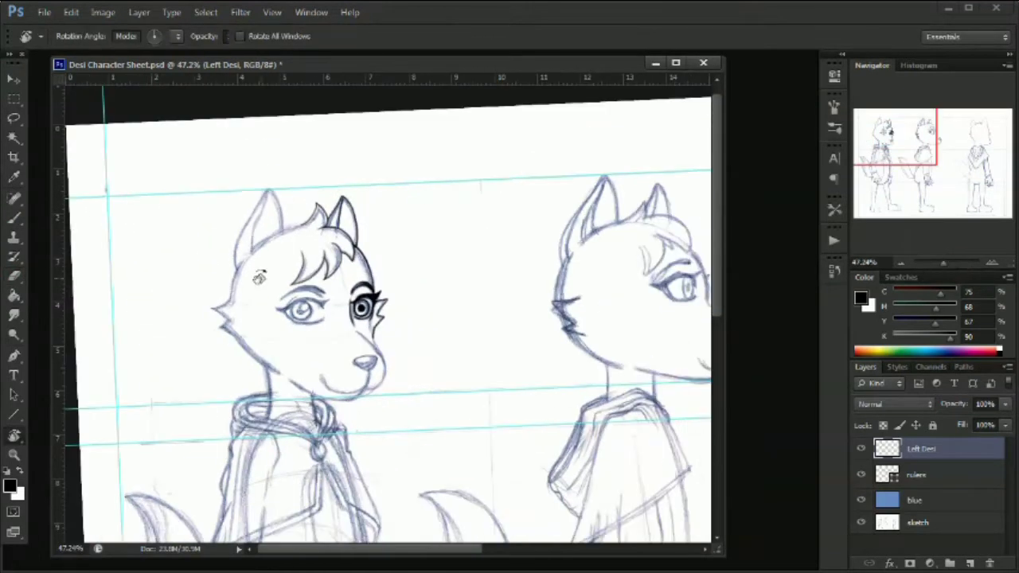
{"action": "left_click_drag", "start_coordinate": [261, 276], "coordinate": [237, 253]}
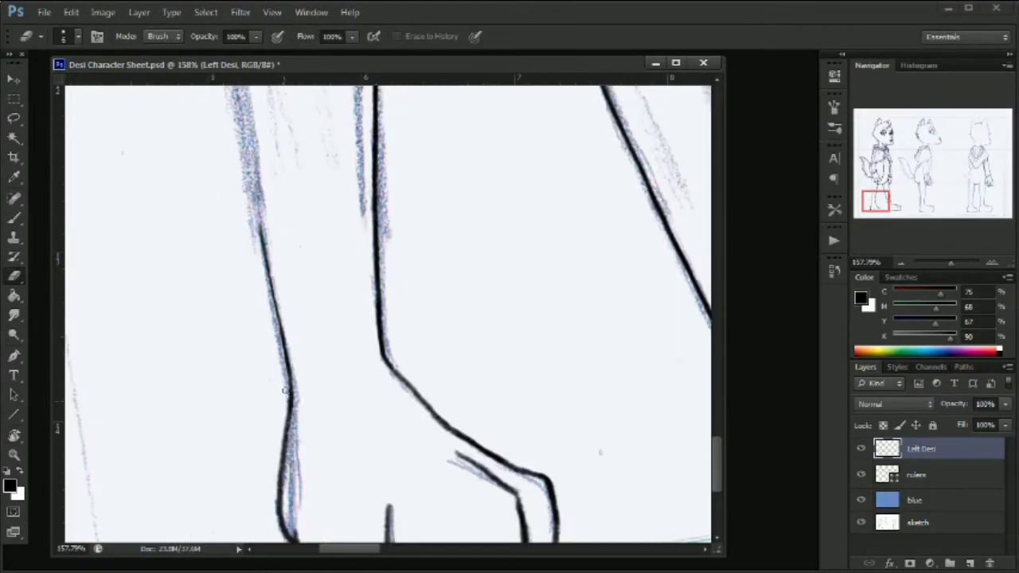
Ink the outer contour of the left-hand leg from the ankle up to the thigh and trim the line's edges with the eraser.
{"action": "key", "text": "b"}
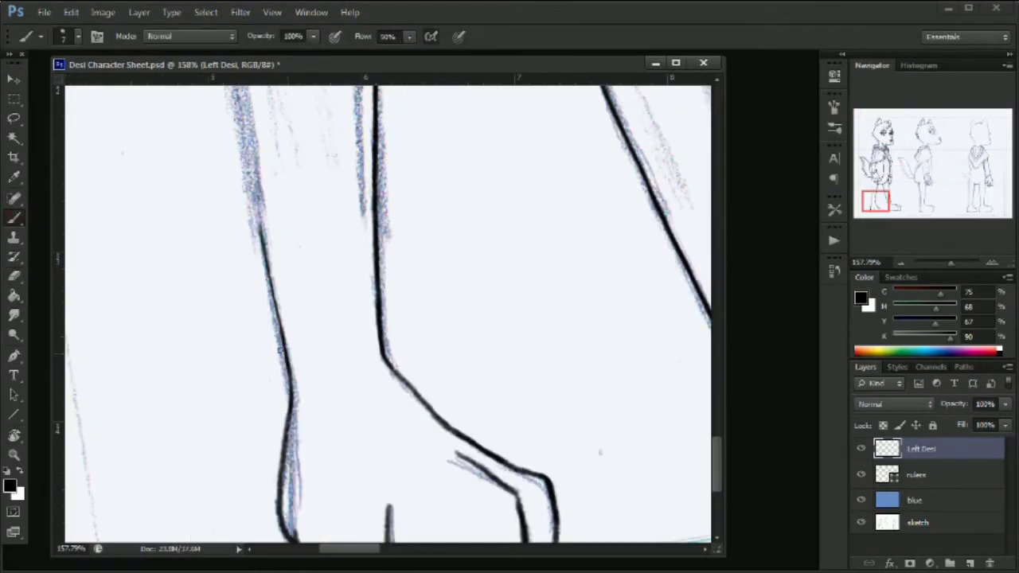
{"action": "left_click_drag", "start_coordinate": [275, 123], "coordinate": [324, 204]}
{"action": "left_click_drag", "start_coordinate": [275, 111], "coordinate": [316, 336]}
{"action": "key", "text": "e"}
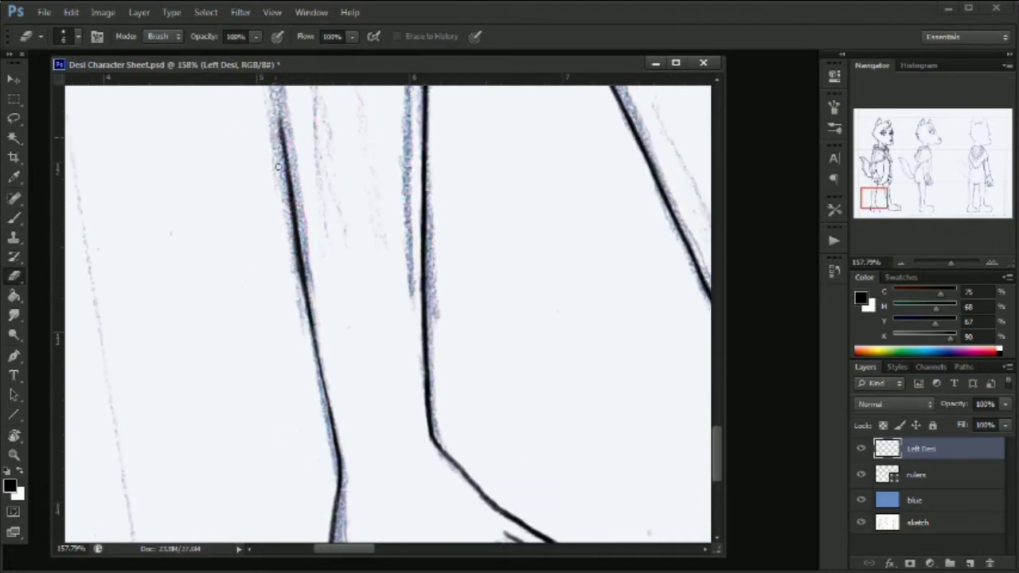
{"action": "left_click_drag", "start_coordinate": [287, 227], "coordinate": [275, 378]}
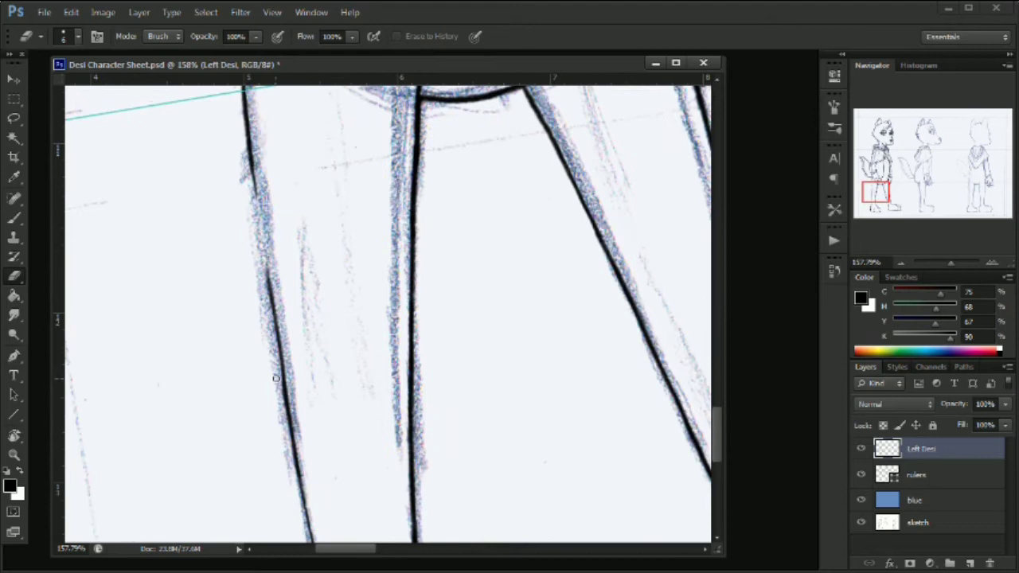
{"action": "left_click", "coordinate": [14, 218]}
{"action": "left_click_drag", "start_coordinate": [252, 159], "coordinate": [284, 382]}
{"action": "key", "text": "e"}
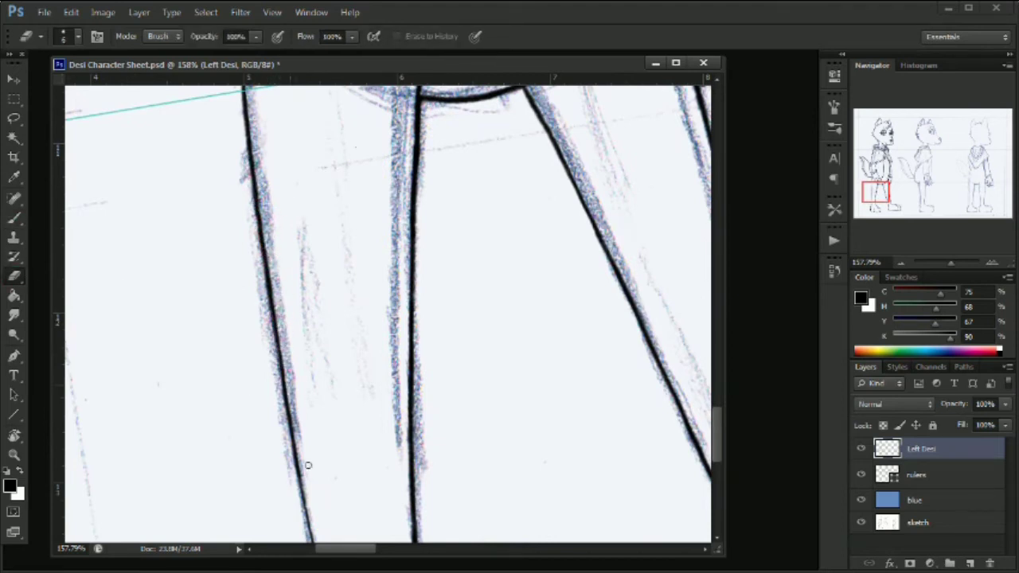
Hide the sketch layer, zoom out and reset the canvas rotation to 0° to review the inked character.
{"action": "left_click", "coordinate": [860, 522]}
{"action": "left_click", "coordinate": [860, 523]}
{"action": "left_click_drag", "start_coordinate": [951, 262], "coordinate": [943, 263]}
{"action": "left_click", "coordinate": [860, 522]}
{"action": "left_click_drag", "start_coordinate": [718, 403], "coordinate": [727, 252]}
{"action": "left_click", "coordinate": [861, 522]}
{"action": "key", "text": "r"}
{"action": "left_click_drag", "start_coordinate": [252, 296], "coordinate": [234, 259]}
{"action": "key", "text": "Escape"}
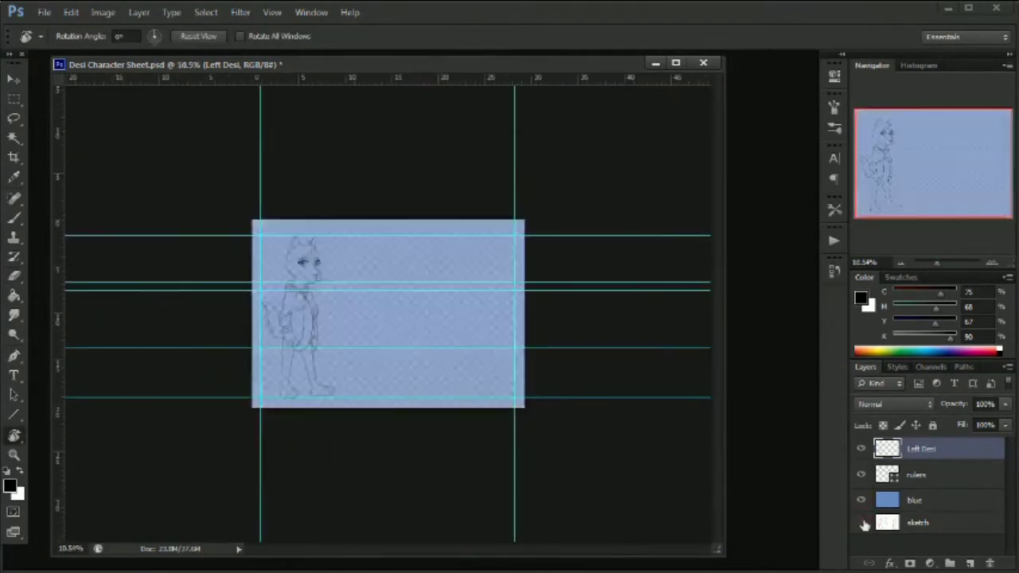
Darken the outer contour of the character's smaller eye below the lashes and clean its edge with the eraser.
{"action": "left_click", "coordinate": [14, 455]}
{"action": "left_click_drag", "start_coordinate": [346, 319], "coordinate": [398, 325]}
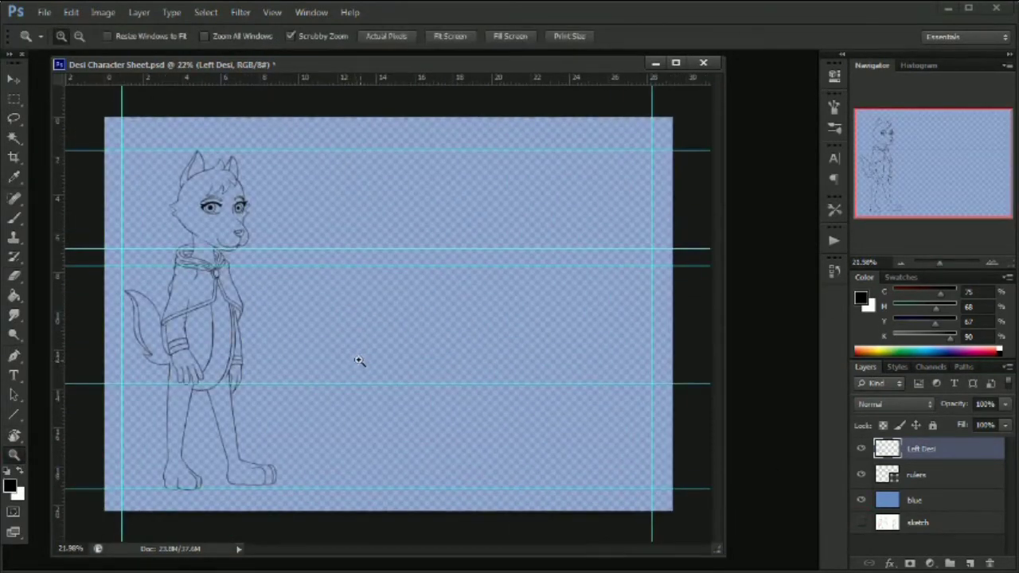
{"action": "left_click_drag", "start_coordinate": [214, 203], "coordinate": [271, 203]}
{"action": "key", "text": "e"}
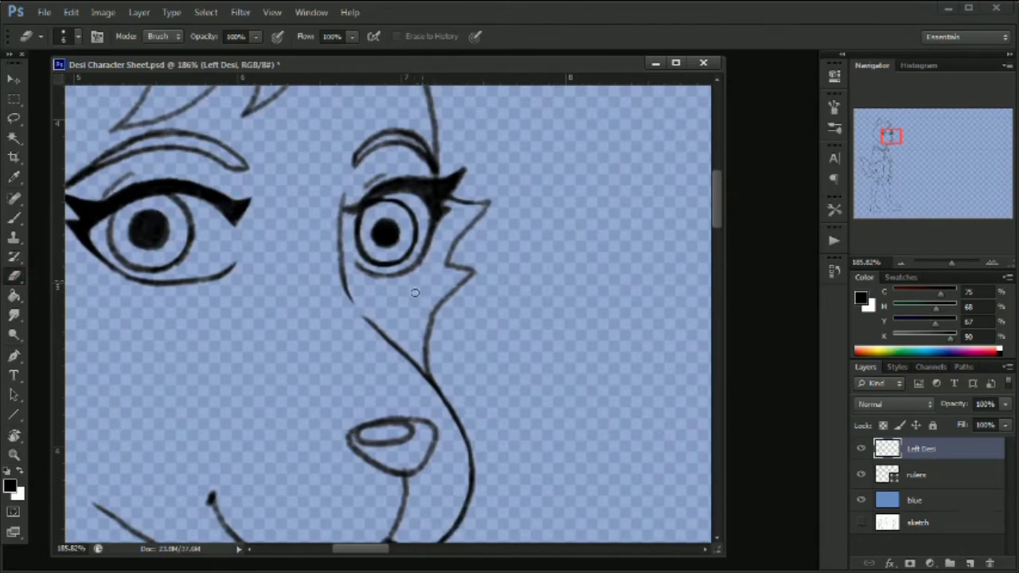
{"action": "left_click_drag", "start_coordinate": [951, 263], "coordinate": [955, 262]}
{"action": "left_click", "coordinate": [15, 217]}
{"action": "left_click_drag", "start_coordinate": [448, 172], "coordinate": [444, 184]}
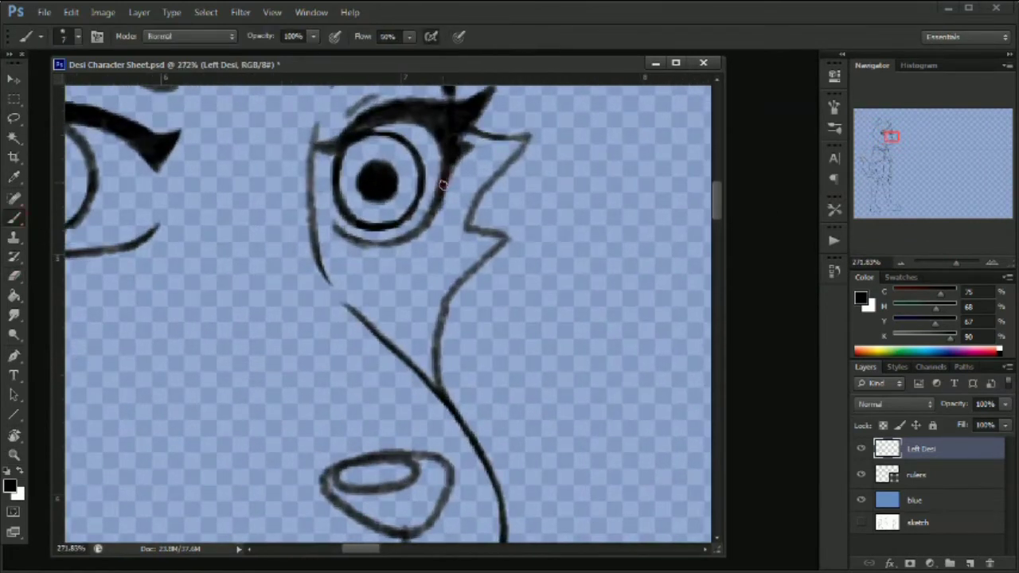
{"action": "key", "text": "e"}
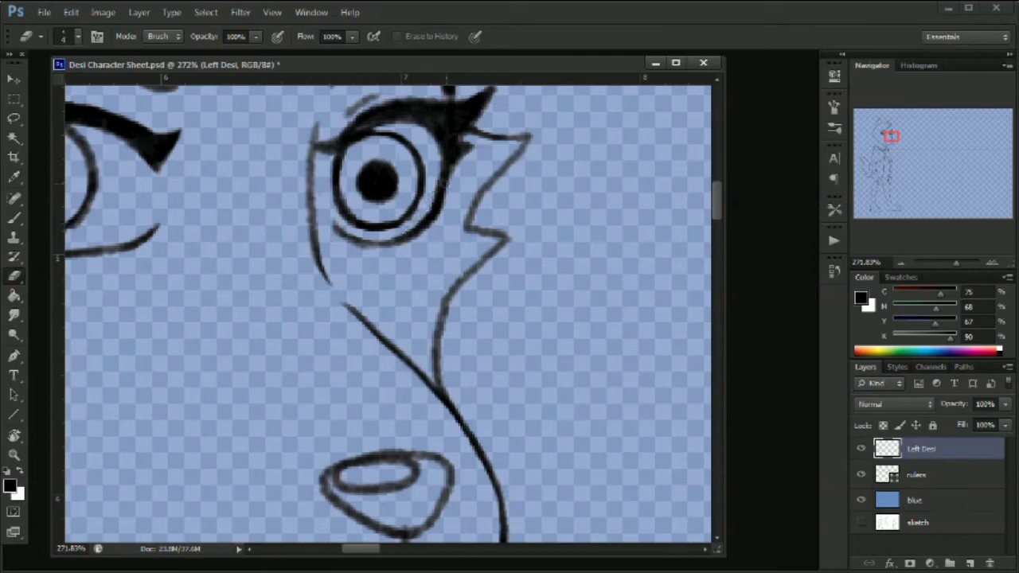
Touch up the larger eye's lower lid line with the brush and trim its inner end with the eraser.
{"action": "left_click_drag", "start_coordinate": [956, 263], "coordinate": [945, 268]}
{"action": "key", "text": "z"}
{"action": "left_click_drag", "start_coordinate": [96, 149], "coordinate": [145, 152]}
{"action": "key", "text": "b"}
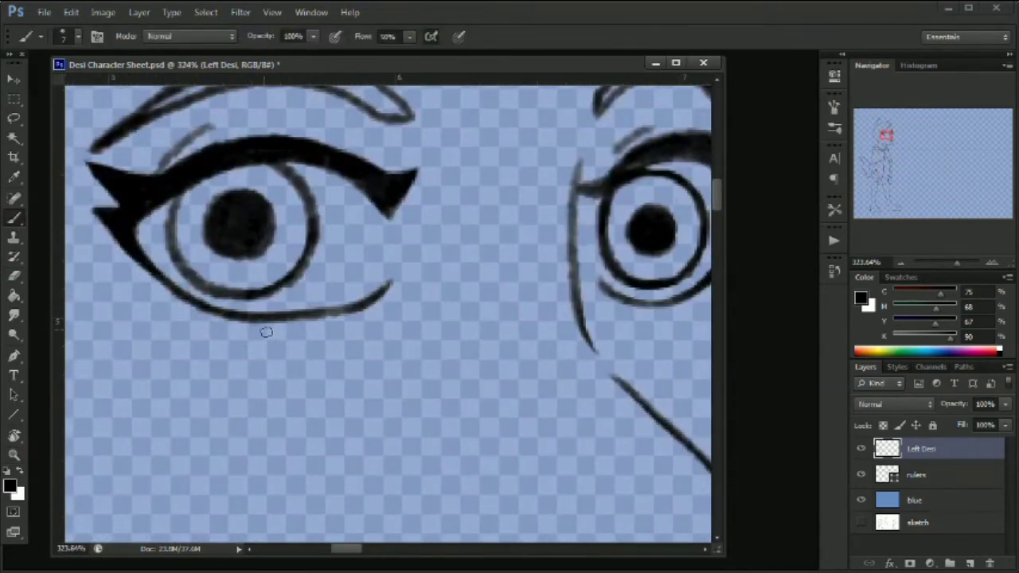
{"action": "key", "text": "e"}
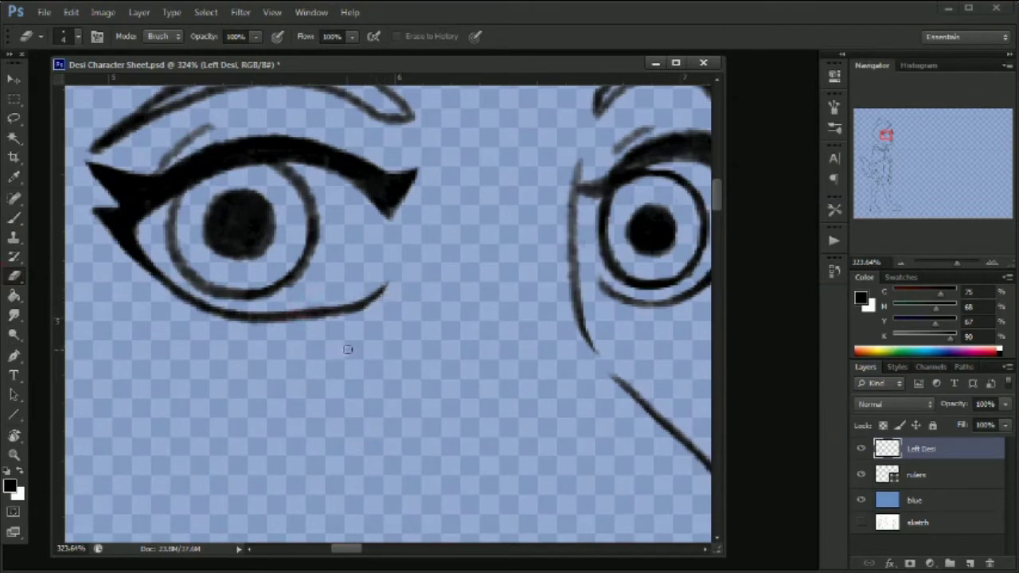
Save the character sheet with the whole figure in view and show the sketch layer again.
{"action": "left_click_drag", "start_coordinate": [956, 263], "coordinate": [932, 266]}
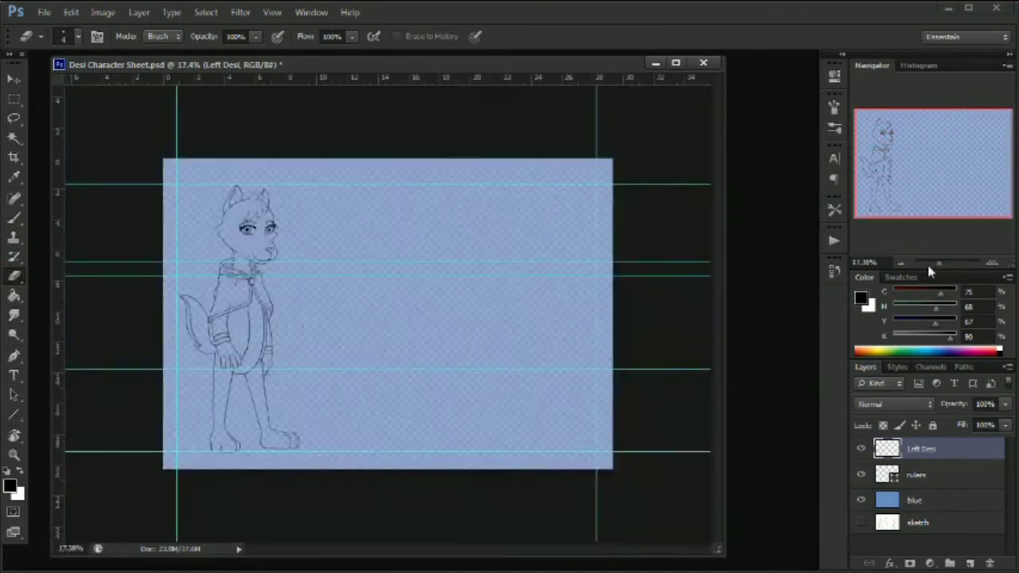
{"action": "key", "text": "z"}
{"action": "left_click_drag", "start_coordinate": [189, 373], "coordinate": [197, 374]}
{"action": "key", "text": "ctrl+s"}
{"action": "left_click", "coordinate": [860, 523]}
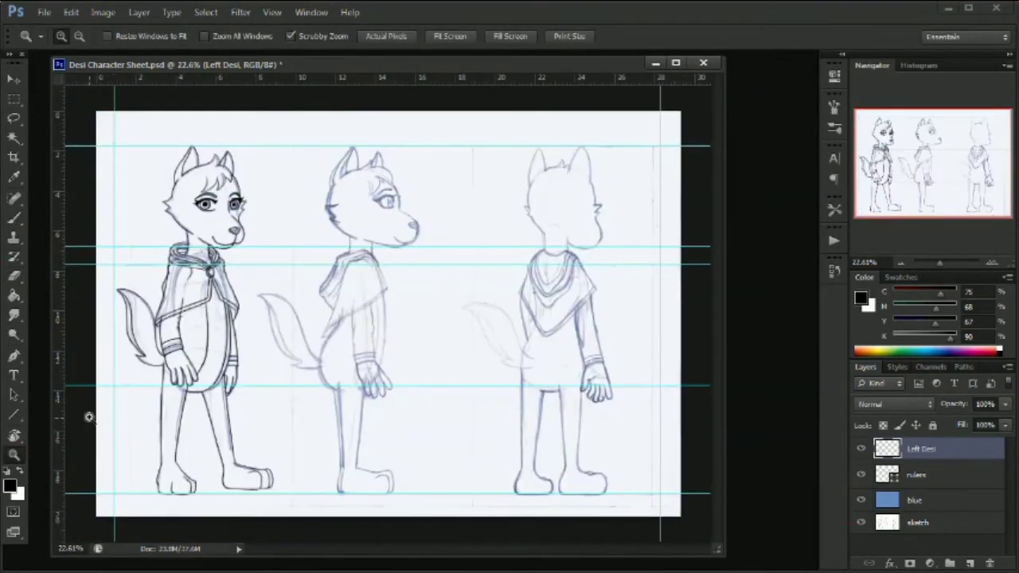
Set the sketch layer's opacity to 90% and lasso the middle figure.
{"action": "left_click", "coordinate": [924, 522]}
{"action": "key", "text": "l"}
{"action": "key", "text": "9"}
{"action": "left_click_drag", "start_coordinate": [386, 125], "coordinate": [430, 523]}
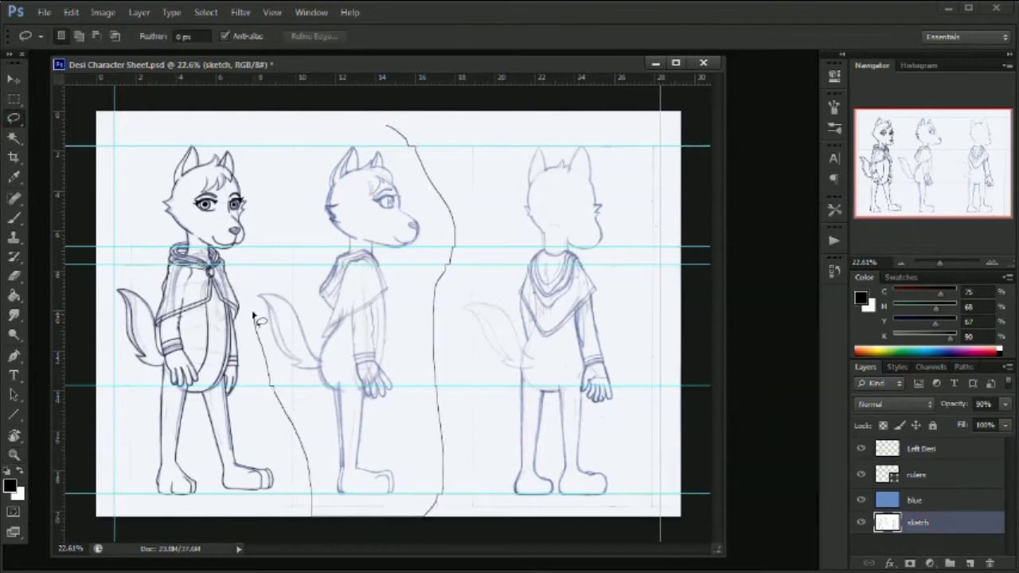
{"action": "left_click_drag", "start_coordinate": [255, 317], "coordinate": [404, 137]}
Free-transform the selected middle figure and nudge it horizontally toward the right figure.
{"action": "key", "text": "t"}
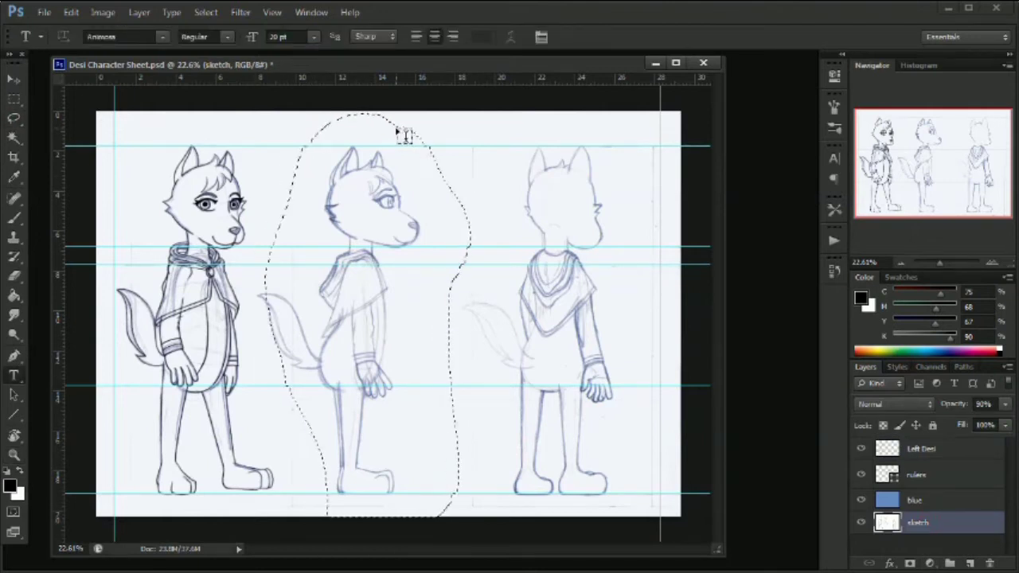
{"action": "key", "text": "ctrl+t"}
{"action": "key", "text": "shift+Right"}
{"action": "key", "text": "shift+Right"}
{"action": "key", "text": "shift+Right"}
{"action": "key", "text": "shift+Right"}
{"action": "key", "text": "shift+Right"}
{"action": "key", "text": "shift+Right"}
{"action": "key", "text": "shift+Right"}
{"action": "key", "text": "shift+Right"}
{"action": "key", "text": "shift+Right"}
{"action": "key", "text": "shift+Right"}
{"action": "key", "text": "shift+Right"}
{"action": "key", "text": "shift+Right"}
{"action": "key", "text": "shift+Right"}
{"action": "key", "text": "shift+Right"}
{"action": "key", "text": "shift+Right"}
{"action": "key", "text": "shift+Right"}
{"action": "key", "text": "shift+Right"}
{"action": "key", "text": "shift+Right"}
{"action": "key", "text": "shift+Right"}
{"action": "key", "text": "shift+Right"}
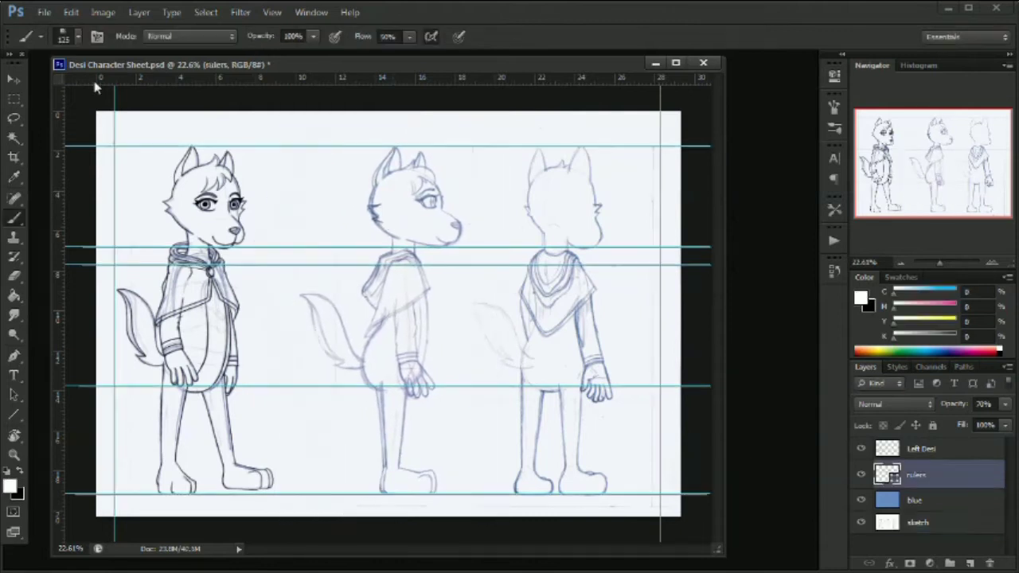
Place a vertical guide beside the middle figure's tail at about 10.7 on the ruler and slightly adjust the left margin guide.
{"action": "key", "text": "v"}
{"action": "left_click_drag", "start_coordinate": [62, 231], "coordinate": [323, 247]}
{"action": "left_click_drag", "start_coordinate": [114, 135], "coordinate": [115, 127]}
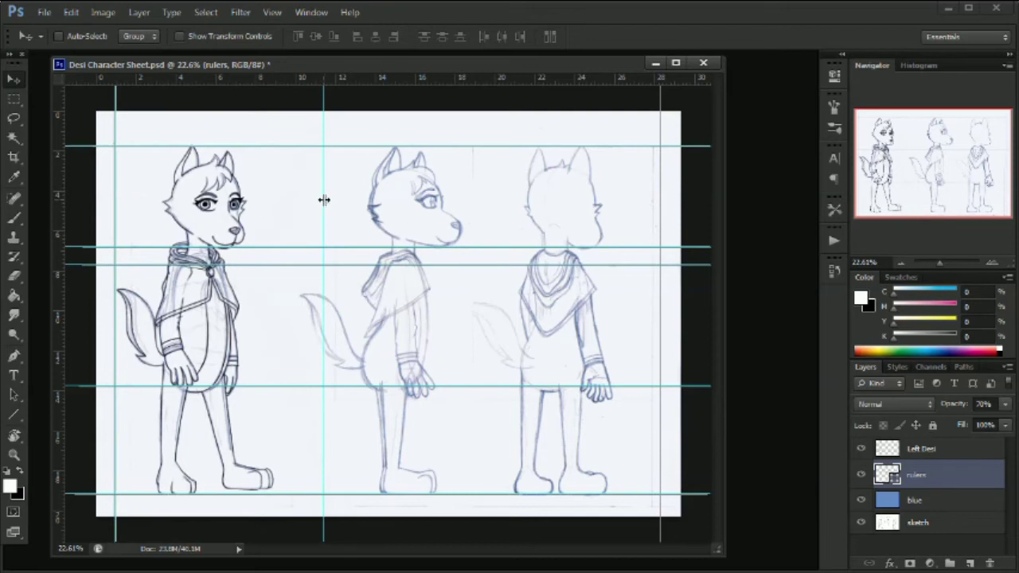
{"action": "left_click_drag", "start_coordinate": [323, 200], "coordinate": [315, 202]}
Lasso the middle figure on the sketch layer and shift the figures farther right to even out their spacing.
{"action": "left_click", "coordinate": [918, 523]}
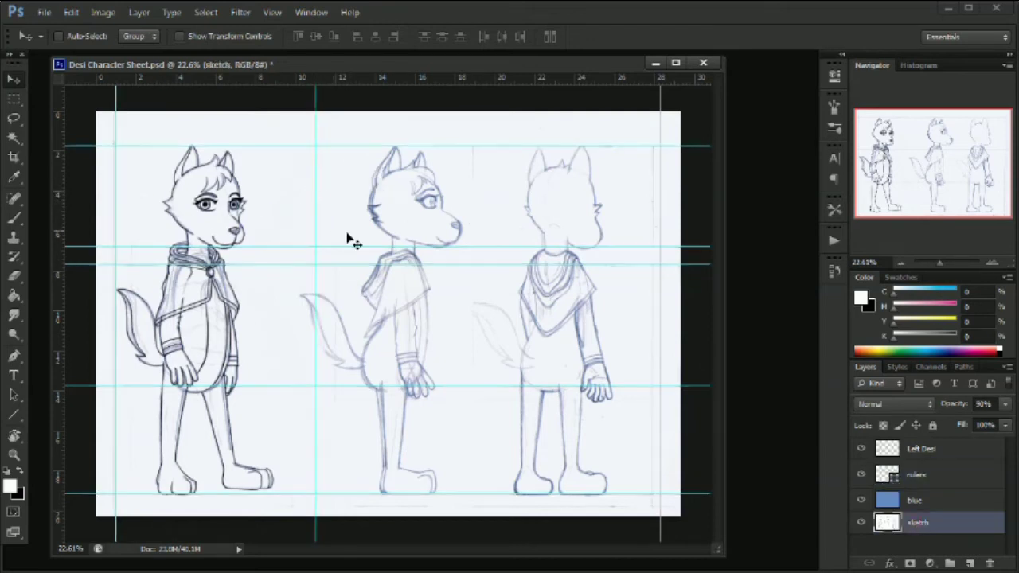
{"action": "key", "text": "l"}
{"action": "mouse_move", "coordinate": [342, 164]}
{"action": "left_mouse_down"}
{"action": "mouse_move", "coordinate": [478, 406]}
{"action": "mouse_move", "coordinate": [336, 483]}
{"action": "mouse_move", "coordinate": [327, 151]}
{"action": "left_mouse_up"}
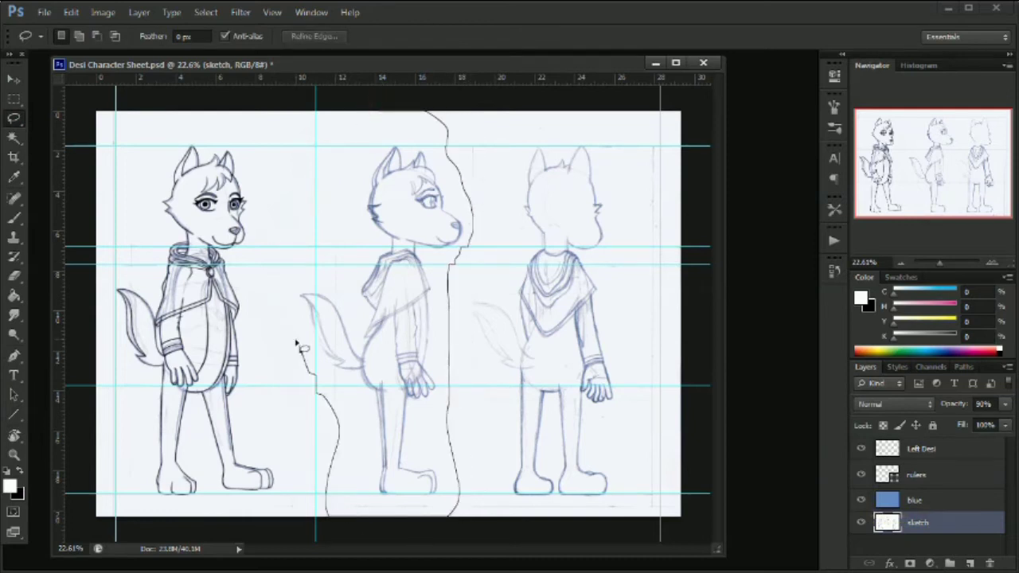
{"action": "key", "text": "ctrl+t"}
{"action": "left_click_drag", "start_coordinate": [388, 110], "coordinate": [608, 118]}
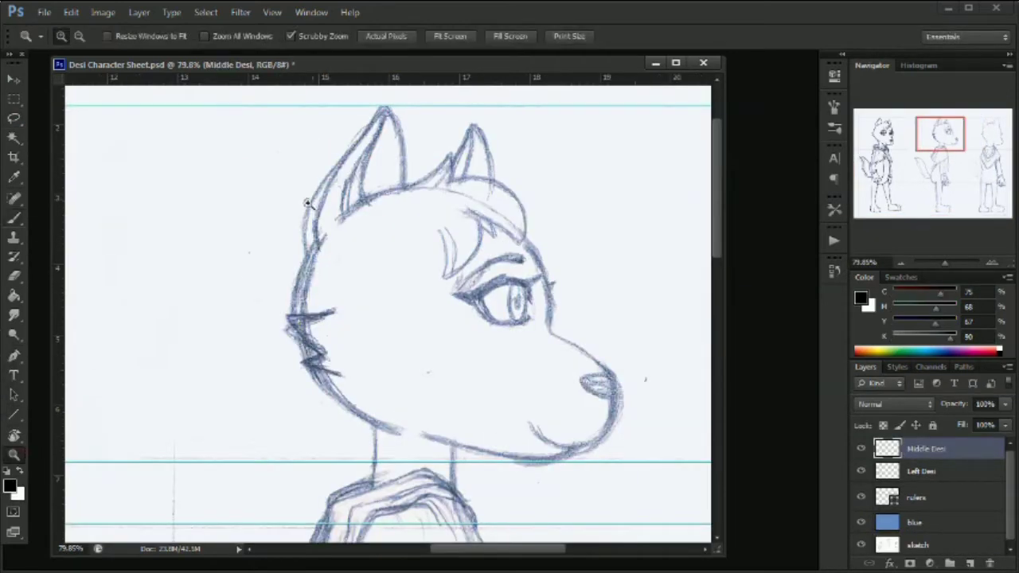
Ink the middle figure's ears in black on the Middle Desi layer, tracing the outer and inner edges.
{"action": "left_click_drag", "start_coordinate": [307, 204], "coordinate": [592, 133]}
{"action": "key", "text": "b"}
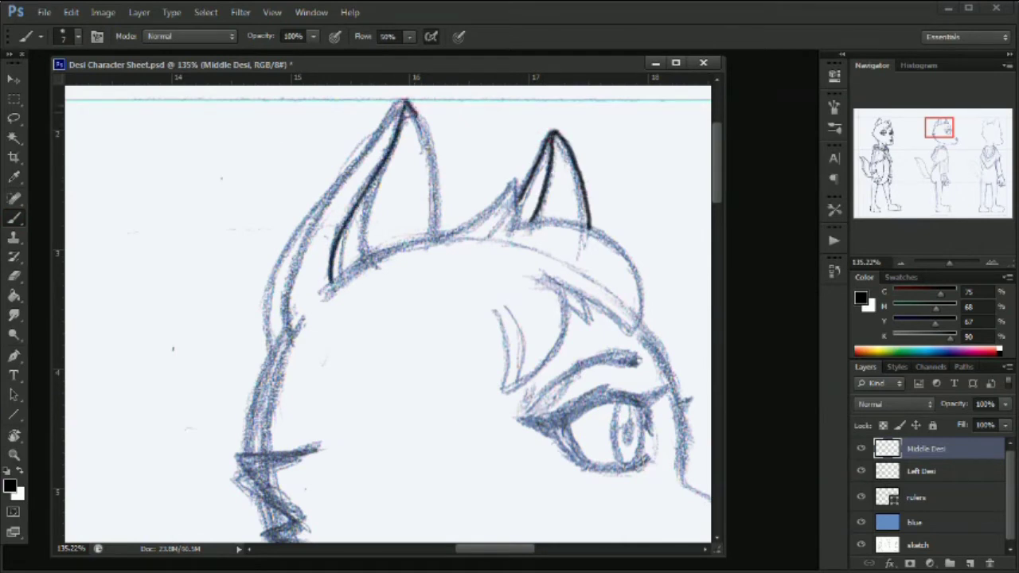
{"action": "mouse_move", "coordinate": [398, 101]}
{"action": "left_mouse_down"}
{"action": "mouse_move", "coordinate": [285, 247]}
{"action": "mouse_move", "coordinate": [263, 347]}
{"action": "left_mouse_up"}
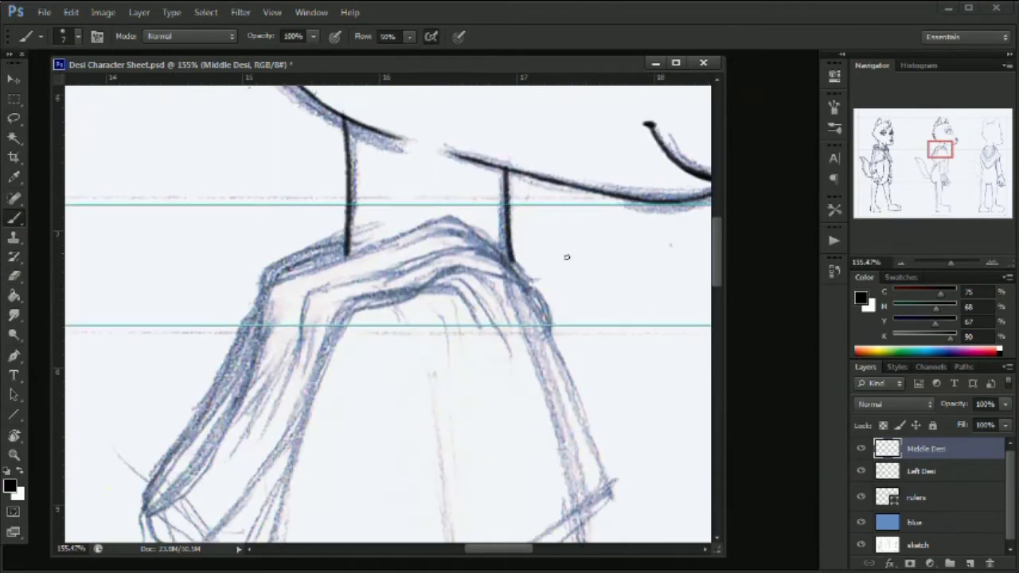
Erase the left figure's back neck line on the Left Desi layer and redraw it from jaw to collar.
{"action": "left_click_drag", "start_coordinate": [209, 225], "coordinate": [704, 213]}
{"action": "left_click_drag", "start_coordinate": [284, 271], "coordinate": [774, 326]}
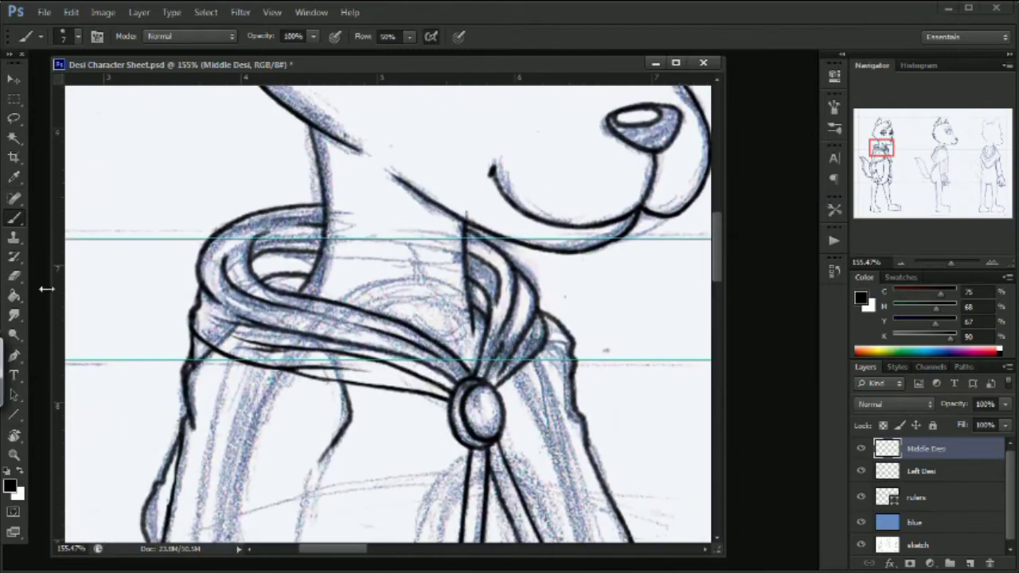
{"action": "left_click", "coordinate": [921, 471]}
{"action": "left_click", "coordinate": [14, 276]}
{"action": "left_click_drag", "start_coordinate": [313, 274], "coordinate": [322, 254]}
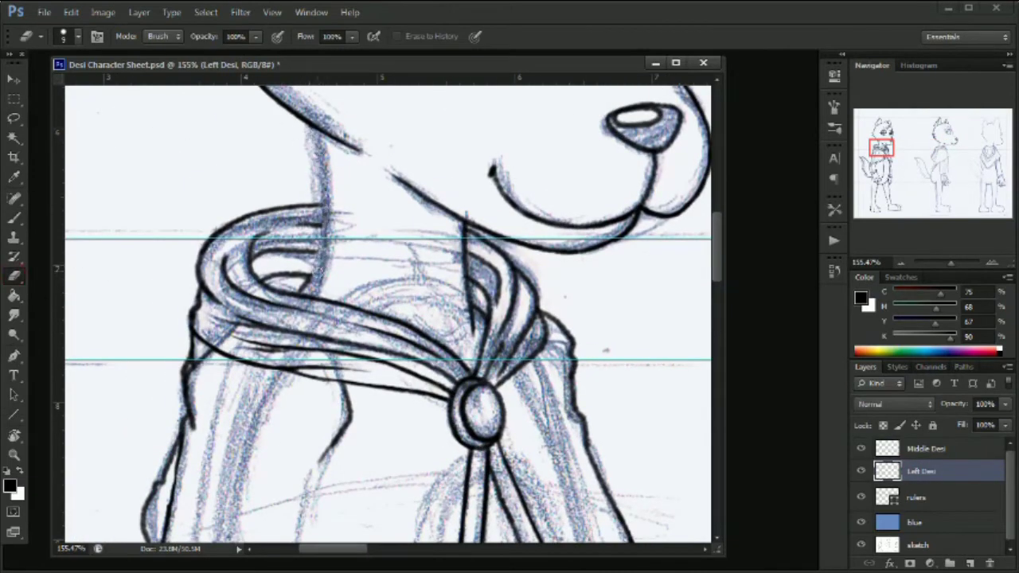
{"action": "left_click_drag", "start_coordinate": [298, 289], "coordinate": [315, 277]}
{"action": "left_click", "coordinate": [15, 218]}
{"action": "mouse_move", "coordinate": [307, 125]}
{"action": "left_mouse_down"}
{"action": "mouse_move", "coordinate": [315, 162]}
{"action": "mouse_move", "coordinate": [302, 293]}
{"action": "mouse_move", "coordinate": [319, 193]}
{"action": "left_mouse_up"}
{"action": "left_click", "coordinate": [14, 277]}
Refine the middle figure's two neck lines on the Middle Desi layer, thickening them and cleaning where they meet the jaw.
{"action": "left_click", "coordinate": [919, 449]}
{"action": "left_click_drag", "start_coordinate": [881, 148], "coordinate": [941, 149]}
{"action": "left_click", "coordinate": [14, 217]}
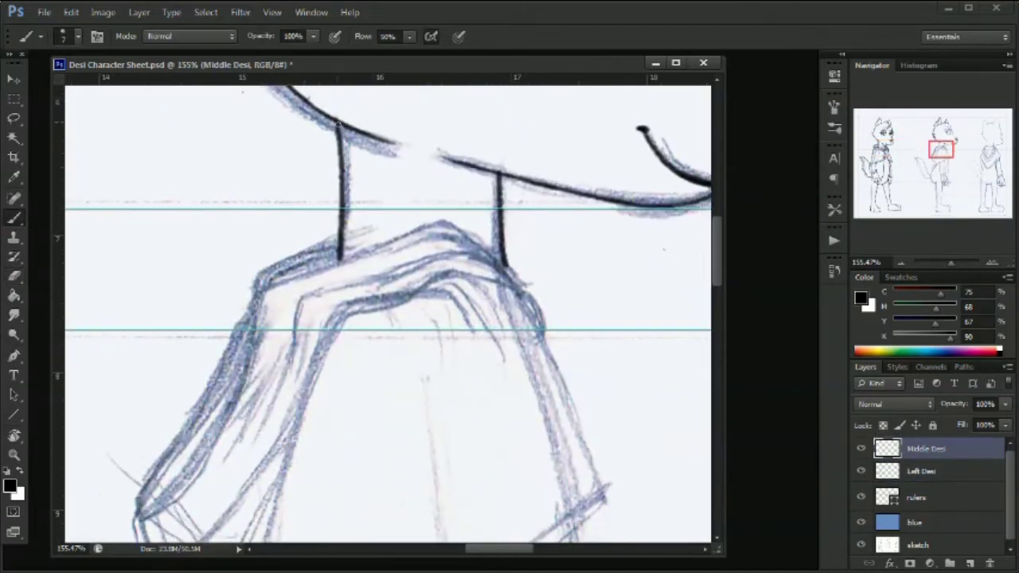
{"action": "key", "text": "e"}
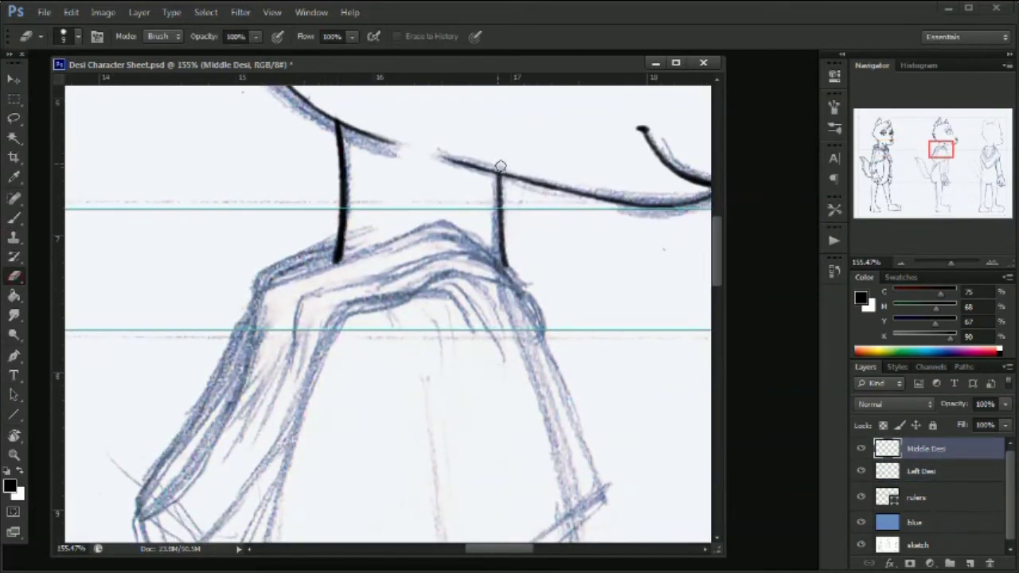
{"action": "key", "text": "b"}
{"action": "key", "text": "e"}
Ink the cape's front contour from the collar down to its pointed corner and along the start of the hem.
{"action": "left_click_drag", "start_coordinate": [456, 265], "coordinate": [394, 163]}
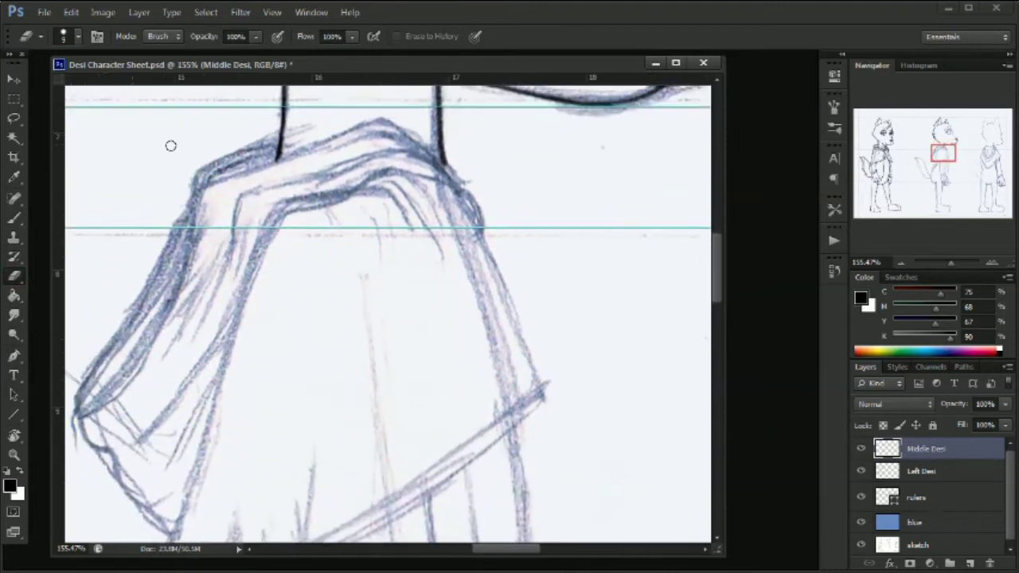
{"action": "key", "text": "b"}
{"action": "mouse_move", "coordinate": [385, 118]}
{"action": "left_mouse_down"}
{"action": "mouse_move", "coordinate": [471, 186]}
{"action": "mouse_move", "coordinate": [491, 241]}
{"action": "left_mouse_up"}
{"action": "key", "text": "e"}
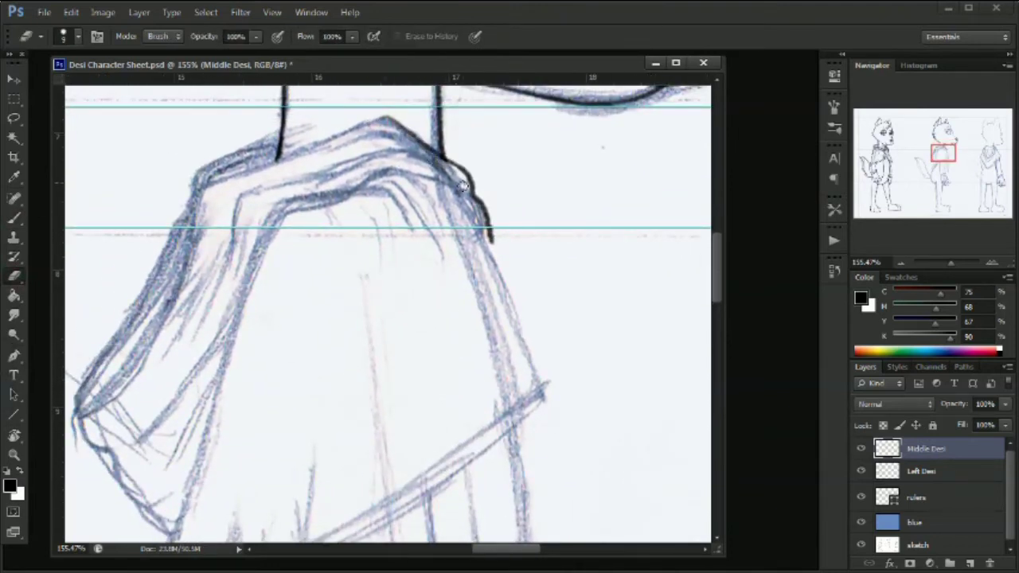
{"action": "key", "text": "b"}
{"action": "mouse_move", "coordinate": [503, 283]}
{"action": "left_mouse_down"}
{"action": "mouse_move", "coordinate": [547, 382]}
{"action": "mouse_move", "coordinate": [615, 232]}
{"action": "left_mouse_up"}
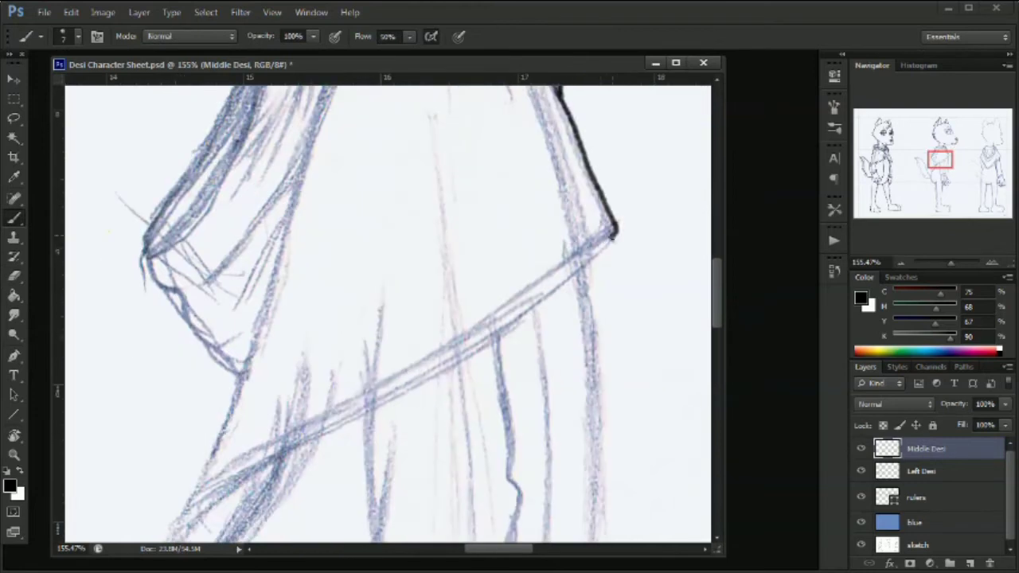
{"action": "left_click_drag", "start_coordinate": [579, 266], "coordinate": [518, 312]}
{"action": "key", "text": "e"}
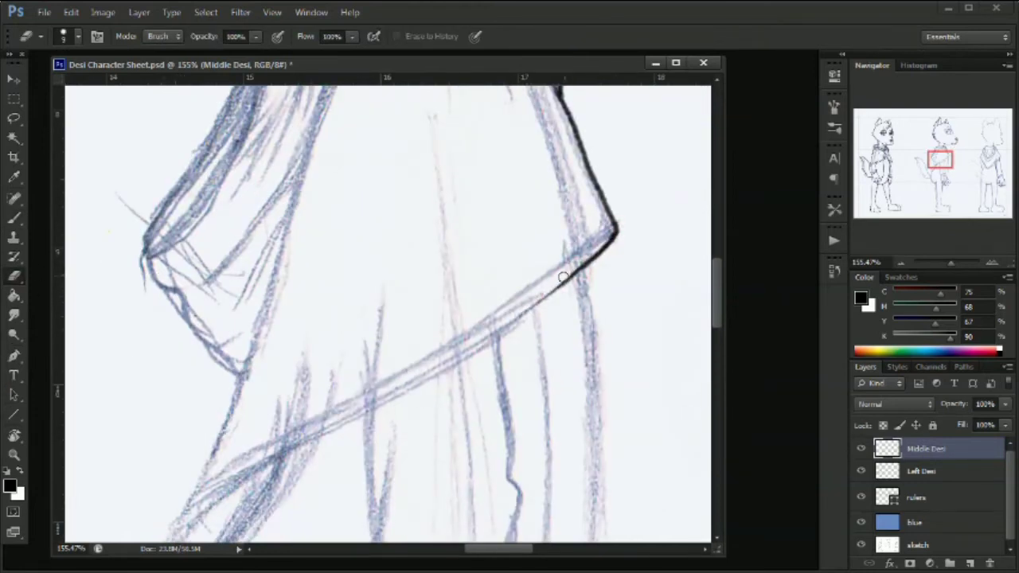
Ink the cape collar's top edge, back fold and outer back edge, cleaning up the overlapping lines.
{"action": "left_click_drag", "start_coordinate": [469, 166], "coordinate": [524, 336]}
{"action": "key", "text": "b"}
{"action": "mouse_move", "coordinate": [510, 128]}
{"action": "left_mouse_down"}
{"action": "mouse_move", "coordinate": [329, 194]}
{"action": "mouse_move", "coordinate": [309, 288]}
{"action": "mouse_move", "coordinate": [199, 434]}
{"action": "left_mouse_up"}
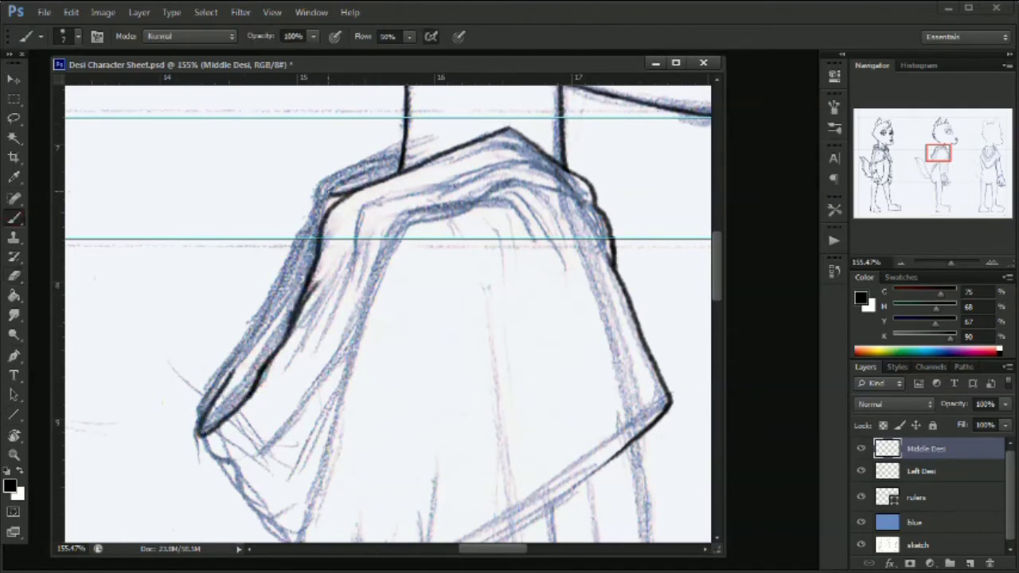
{"action": "key", "text": "e"}
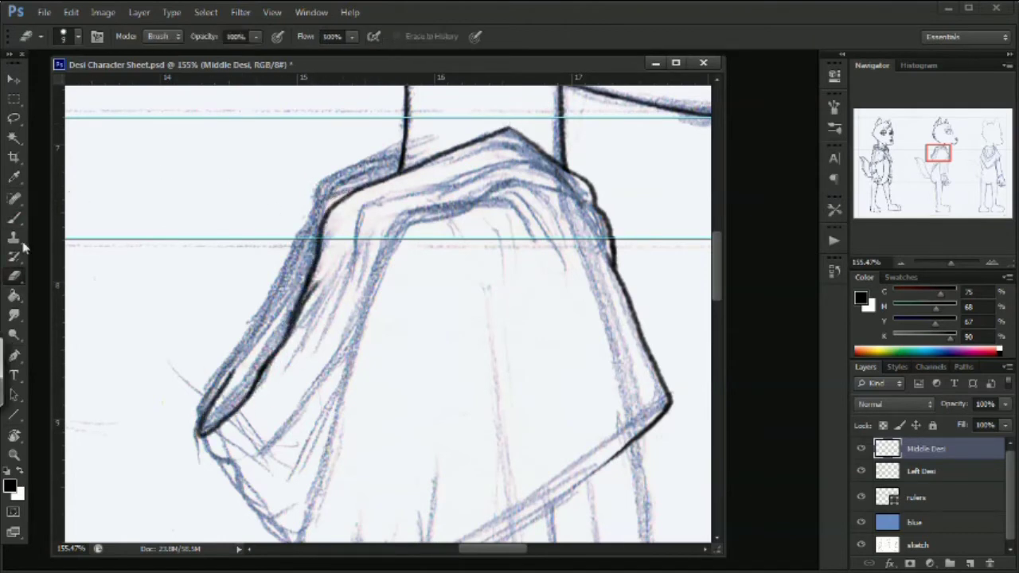
{"action": "left_click", "coordinate": [14, 217]}
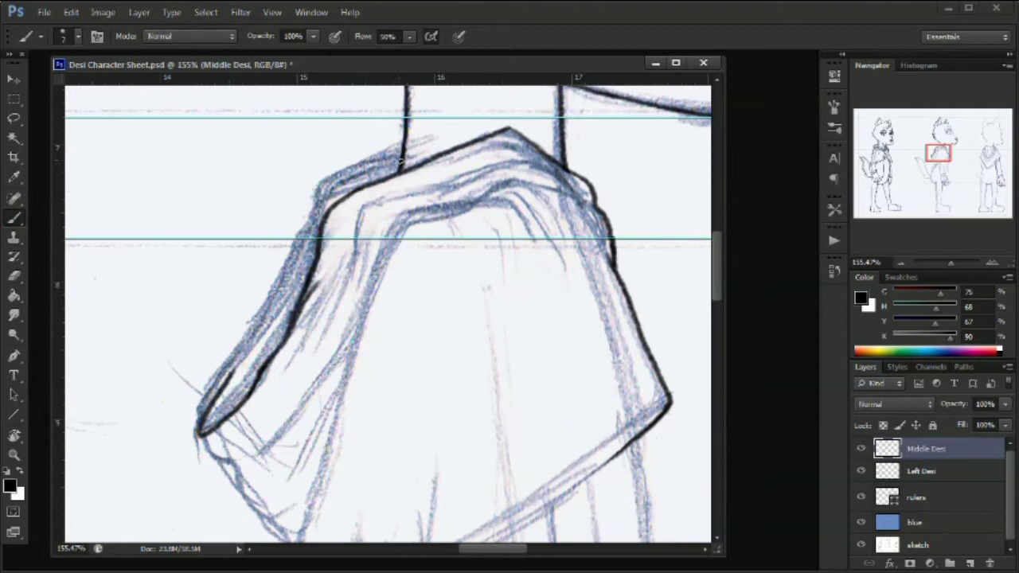
{"action": "mouse_move", "coordinate": [401, 162]}
{"action": "left_mouse_down"}
{"action": "mouse_move", "coordinate": [371, 176]}
{"action": "mouse_move", "coordinate": [338, 257]}
{"action": "left_mouse_up"}
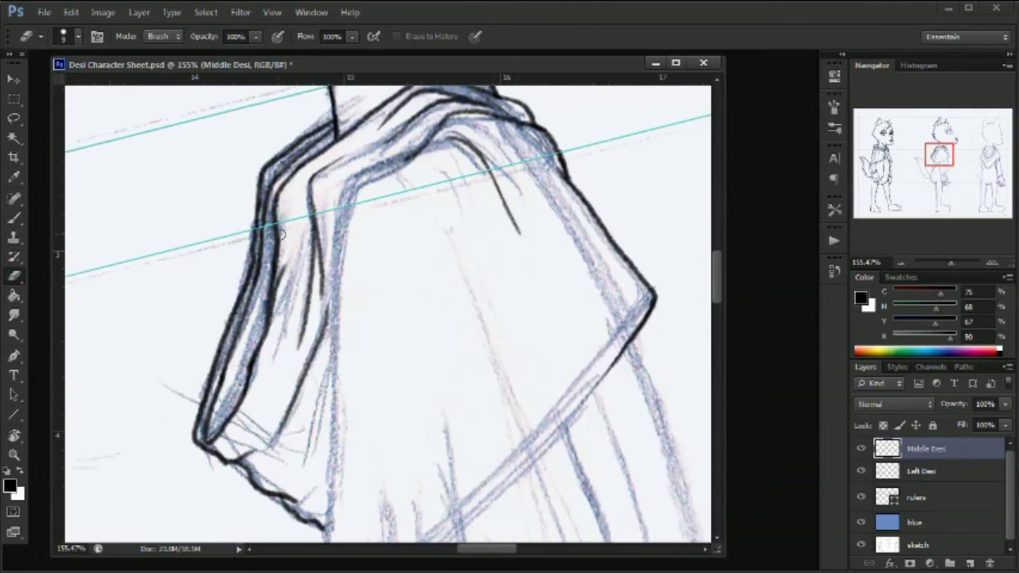
Ink the middle figure's sleeve and cuff, including the curved stripe across the cuff's middle.
{"action": "key", "text": "b"}
{"action": "left_click_drag", "start_coordinate": [391, 305], "coordinate": [425, 228]}
{"action": "left_click_drag", "start_coordinate": [382, 168], "coordinate": [372, 282]}
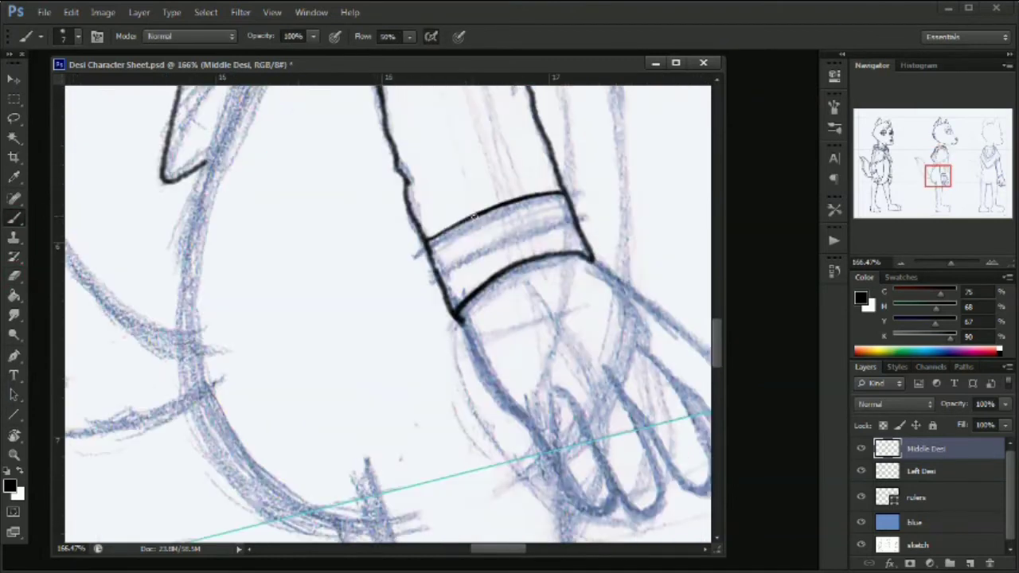
{"action": "mouse_move", "coordinate": [574, 218]}
{"action": "left_mouse_down"}
{"action": "mouse_move", "coordinate": [457, 253]}
{"action": "mouse_move", "coordinate": [434, 266]}
{"action": "left_mouse_up"}
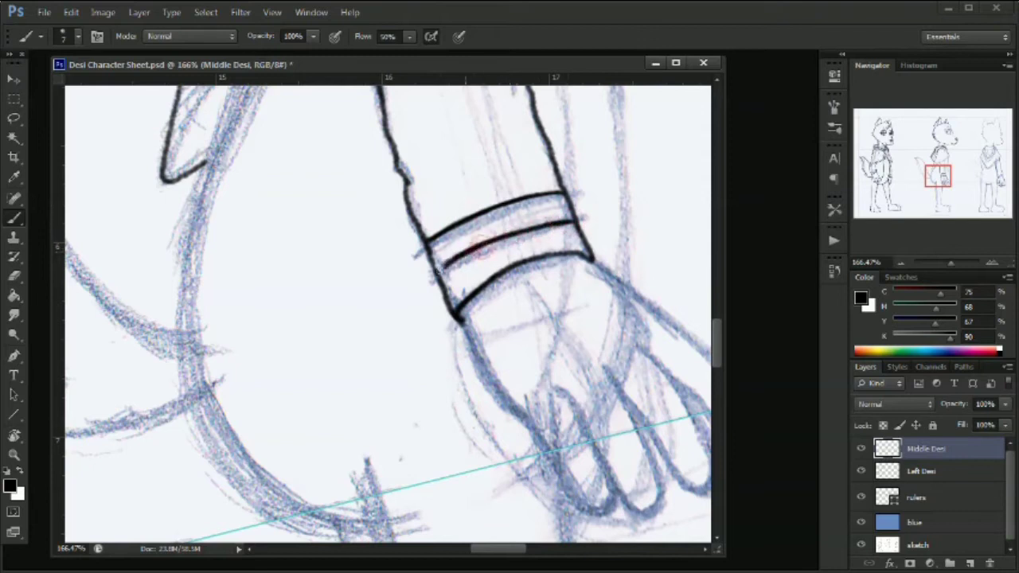
Even out the cuff's middle stripe with brush and eraser, then zoom out to check the full sheet.
{"action": "key", "text": "e"}
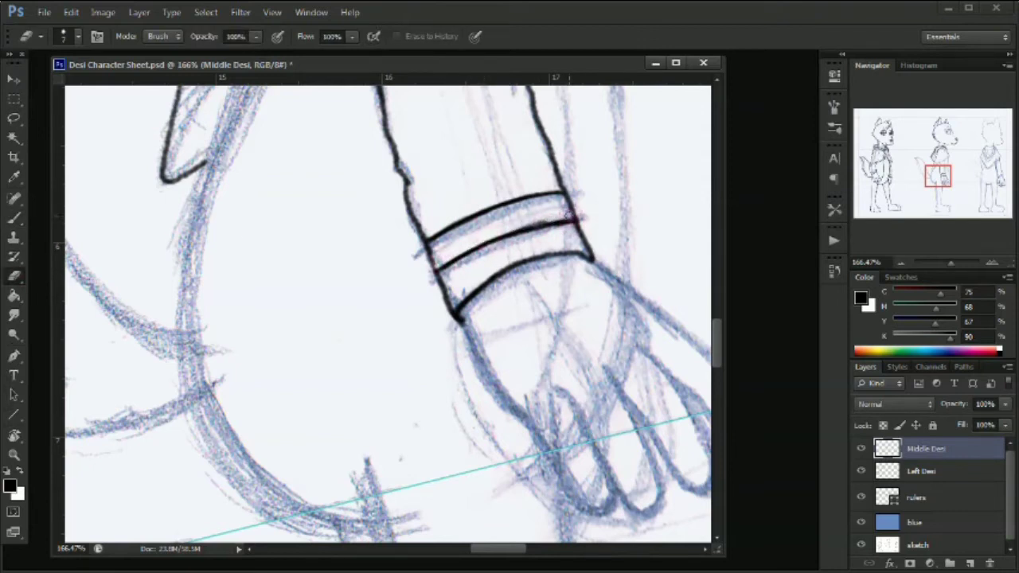
{"action": "key", "text": "b"}
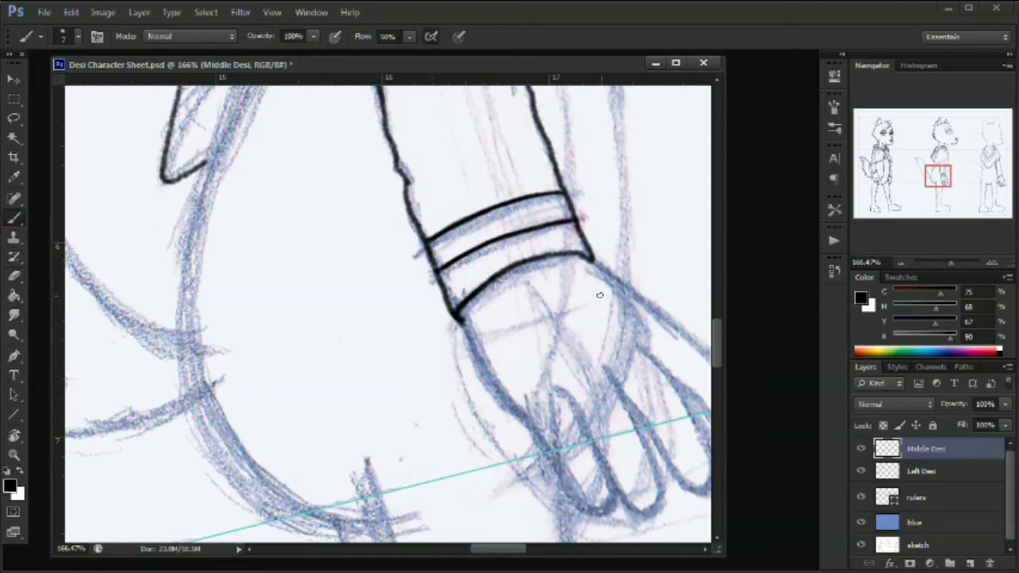
{"action": "mouse_move", "coordinate": [512, 231]}
{"action": "left_mouse_down"}
{"action": "mouse_move", "coordinate": [441, 275]}
{"action": "mouse_move", "coordinate": [537, 221]}
{"action": "mouse_move", "coordinate": [504, 230]}
{"action": "left_mouse_up"}
{"action": "key", "text": "e"}
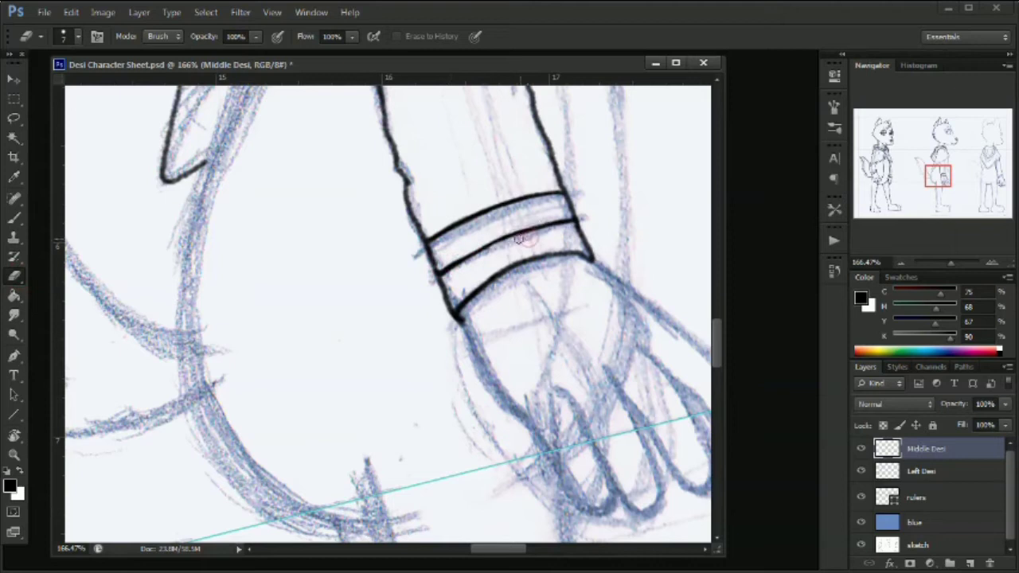
{"action": "left_click_drag", "start_coordinate": [951, 263], "coordinate": [940, 262]}
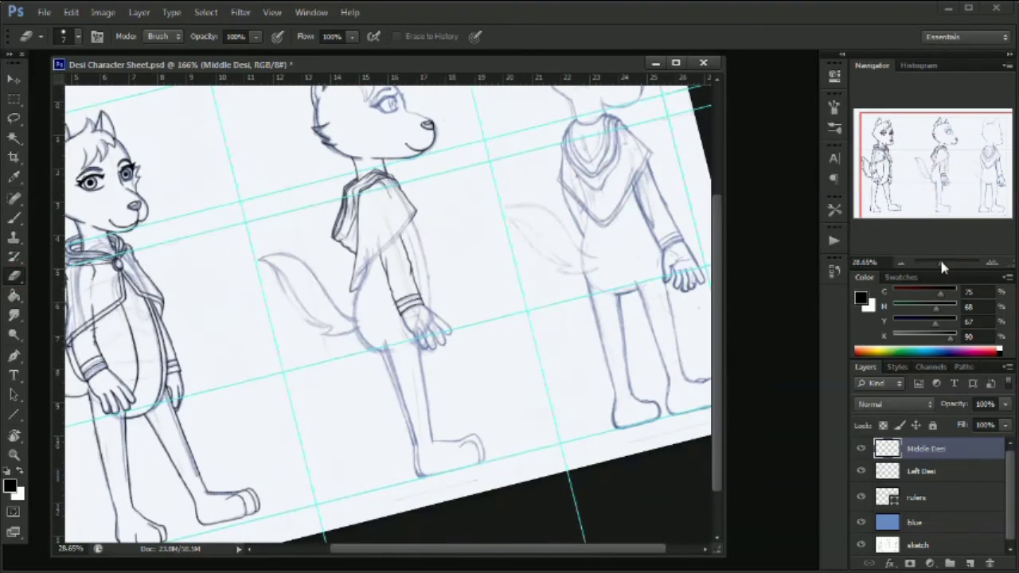
Ink the middle figure's forehead contour down to the start of the muzzle and clean its edge with the eraser.
{"action": "left_click", "coordinate": [860, 544]}
{"action": "left_click", "coordinate": [860, 545]}
{"action": "left_click", "coordinate": [14, 455]}
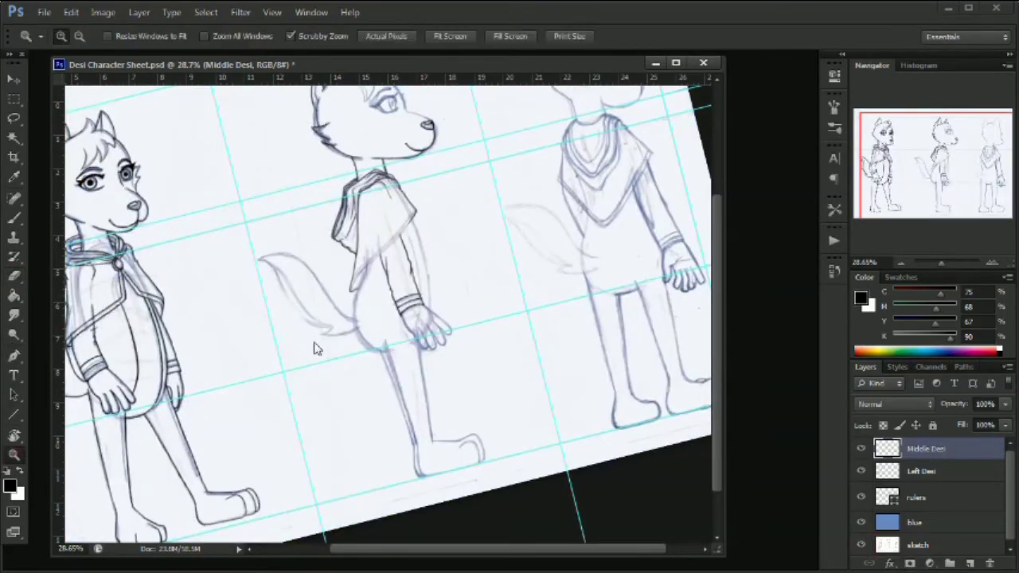
{"action": "left_click", "coordinate": [14, 217]}
{"action": "mouse_move", "coordinate": [406, 301]}
{"action": "left_mouse_down"}
{"action": "mouse_move", "coordinate": [493, 304]}
{"action": "mouse_move", "coordinate": [407, 311]}
{"action": "left_mouse_up"}
{"action": "left_click_drag", "start_coordinate": [952, 262], "coordinate": [947, 262]}
{"action": "left_click", "coordinate": [946, 131]}
{"action": "left_click_drag", "start_coordinate": [487, 301], "coordinate": [510, 354]}
{"action": "left_click", "coordinate": [13, 277]}
{"action": "left_click_drag", "start_coordinate": [511, 312], "coordinate": [511, 355]}
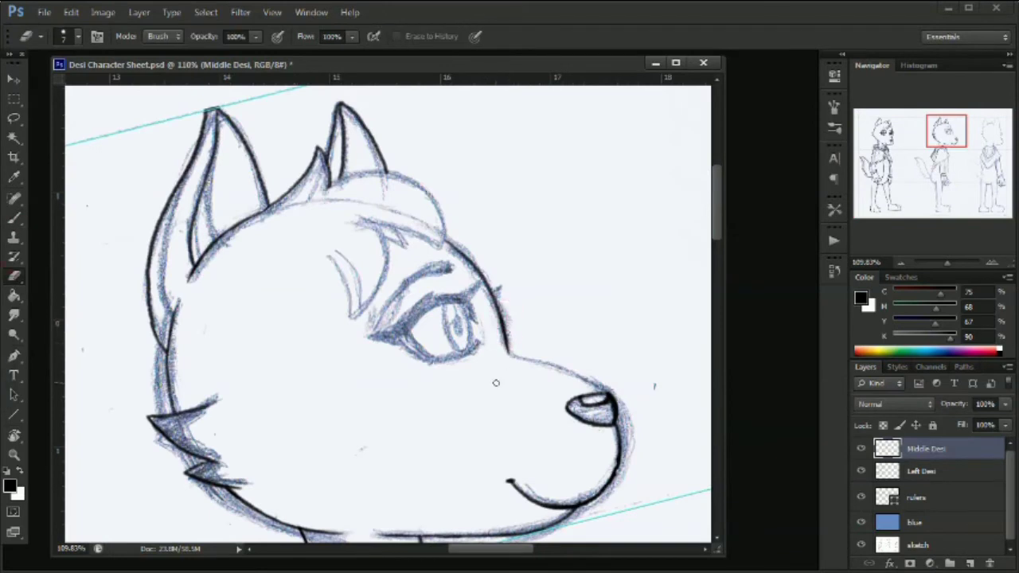
Ink the bridge of the middle figure's muzzle from the base of the forehead to the nose.
{"action": "left_click", "coordinate": [14, 436]}
{"action": "left_click_drag", "start_coordinate": [312, 416], "coordinate": [250, 228]}
{"action": "left_click", "coordinate": [956, 132]}
{"action": "left_click", "coordinate": [15, 455]}
{"action": "left_click_drag", "start_coordinate": [278, 340], "coordinate": [342, 341]}
{"action": "left_click", "coordinate": [15, 217]}
{"action": "mouse_move", "coordinate": [380, 207]}
{"action": "left_mouse_down"}
{"action": "mouse_move", "coordinate": [354, 313]}
{"action": "mouse_move", "coordinate": [284, 417]}
{"action": "left_mouse_up"}
{"action": "key", "text": "r"}
{"action": "left_click_drag", "start_coordinate": [253, 268], "coordinate": [342, 448]}
{"action": "mouse_move", "coordinate": [415, 323]}
{"action": "left_mouse_down"}
{"action": "mouse_move", "coordinate": [548, 335]}
{"action": "mouse_move", "coordinate": [692, 387]}
{"action": "left_mouse_up"}
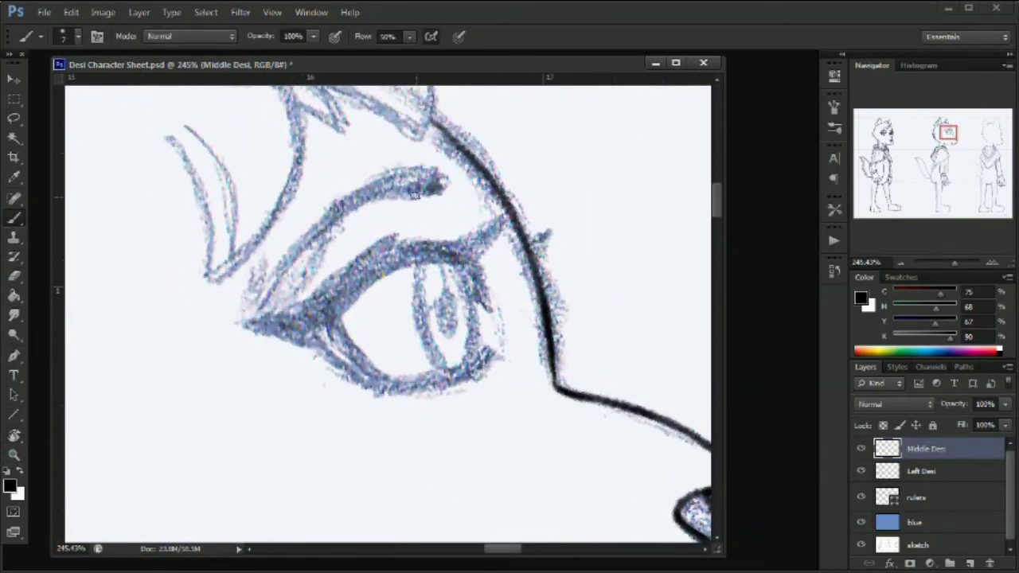
Outline the middle figure's eyebrow and taper its outer edge with the eraser.
{"action": "mouse_move", "coordinate": [444, 196]}
{"action": "left_mouse_down"}
{"action": "mouse_move", "coordinate": [367, 196]}
{"action": "mouse_move", "coordinate": [259, 307]}
{"action": "left_mouse_up"}
{"action": "mouse_move", "coordinate": [444, 195]}
{"action": "left_mouse_down"}
{"action": "mouse_move", "coordinate": [376, 175]}
{"action": "mouse_move", "coordinate": [314, 224]}
{"action": "mouse_move", "coordinate": [259, 306]}
{"action": "mouse_move", "coordinate": [449, 199]}
{"action": "left_mouse_up"}
{"action": "key", "text": "e"}
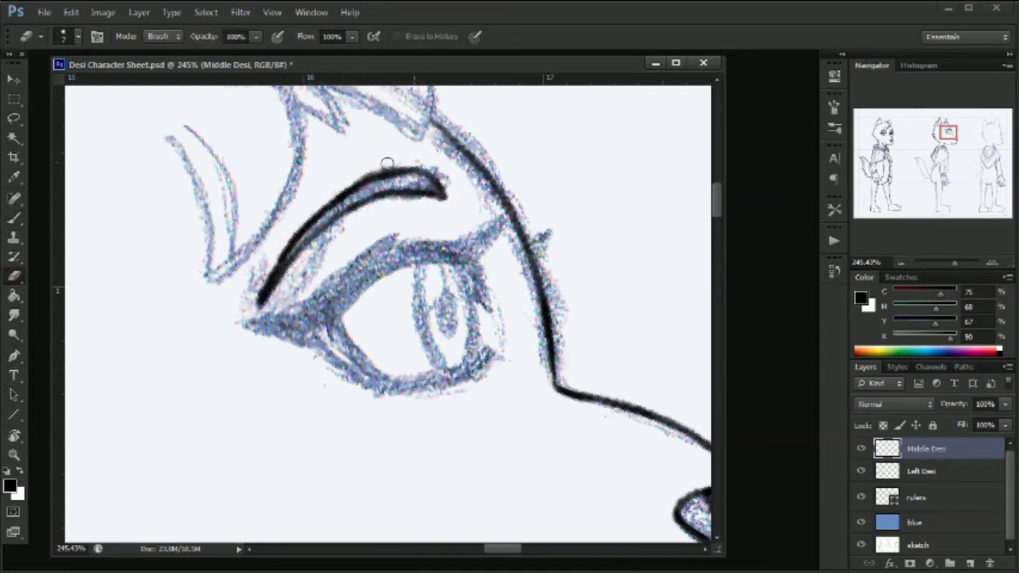
{"action": "left_click_drag", "start_coordinate": [296, 222], "coordinate": [271, 262]}
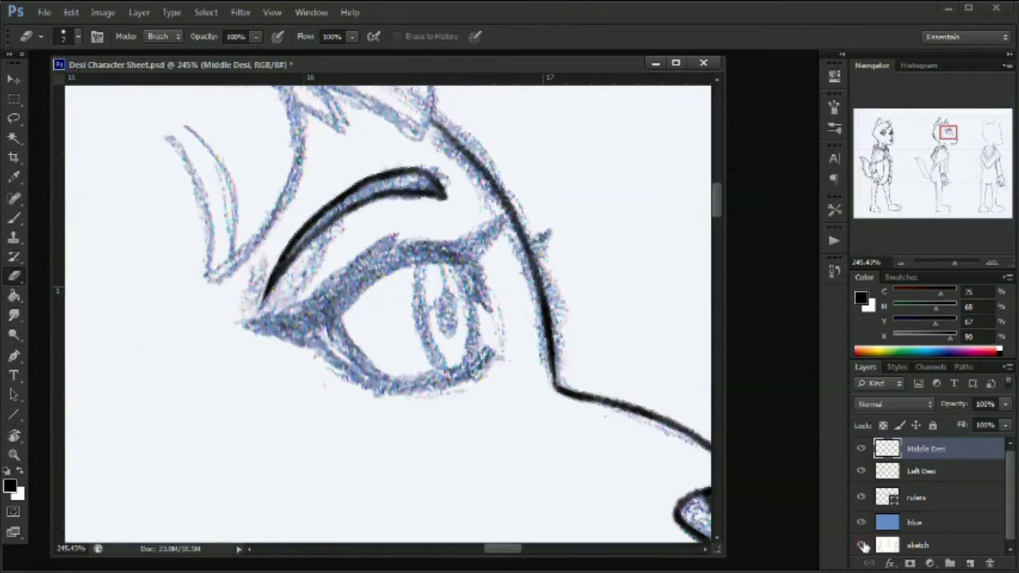
Ink the middle figure's front eyelash, iris and upper eyelid over the sketch.
{"action": "key", "text": "b"}
{"action": "mouse_move", "coordinate": [453, 243]}
{"action": "left_mouse_down"}
{"action": "mouse_move", "coordinate": [495, 226]}
{"action": "mouse_move", "coordinate": [481, 261]}
{"action": "left_mouse_up"}
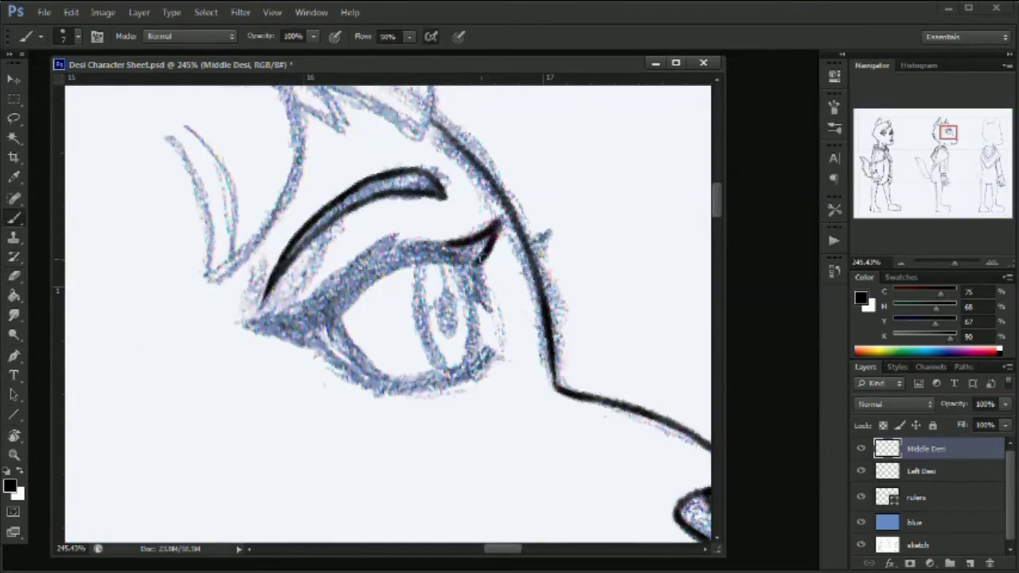
{"action": "left_click_drag", "start_coordinate": [487, 301], "coordinate": [488, 307]}
{"action": "mouse_move", "coordinate": [471, 251]}
{"action": "left_mouse_down"}
{"action": "mouse_move", "coordinate": [429, 257]}
{"action": "mouse_move", "coordinate": [322, 330]}
{"action": "mouse_move", "coordinate": [390, 382]}
{"action": "mouse_move", "coordinate": [471, 366]}
{"action": "left_mouse_up"}
{"action": "mouse_move", "coordinate": [445, 256]}
{"action": "left_mouse_down"}
{"action": "mouse_move", "coordinate": [350, 287]}
{"action": "mouse_move", "coordinate": [271, 330]}
{"action": "mouse_move", "coordinate": [318, 338]}
{"action": "left_mouse_up"}
{"action": "key", "text": "e"}
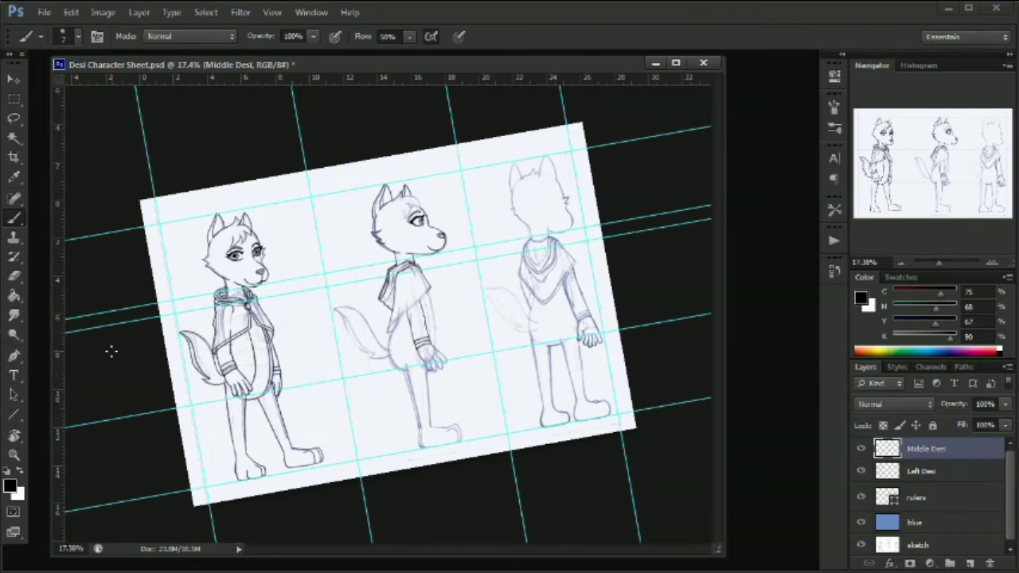
Ink the middle figure's forehead hair and the contour of its lower back and rump.
{"action": "key", "text": "z"}
{"action": "left_click_drag", "start_coordinate": [300, 366], "coordinate": [266, 360]}
{"action": "key", "text": "r"}
{"action": "key", "text": "z"}
{"action": "left_click_drag", "start_coordinate": [421, 178], "coordinate": [518, 192]}
{"action": "key", "text": "r"}
{"action": "left_click_drag", "start_coordinate": [458, 255], "coordinate": [408, 284]}
{"action": "key", "text": "z"}
{"action": "left_click_drag", "start_coordinate": [275, 335], "coordinate": [329, 325]}
{"action": "key", "text": "b"}
{"action": "mouse_move", "coordinate": [483, 303]}
{"action": "left_mouse_down"}
{"action": "mouse_move", "coordinate": [445, 388]}
{"action": "mouse_move", "coordinate": [368, 426]}
{"action": "mouse_move", "coordinate": [293, 413]}
{"action": "left_mouse_up"}
{"action": "key", "text": "e"}
{"action": "key", "text": "b"}
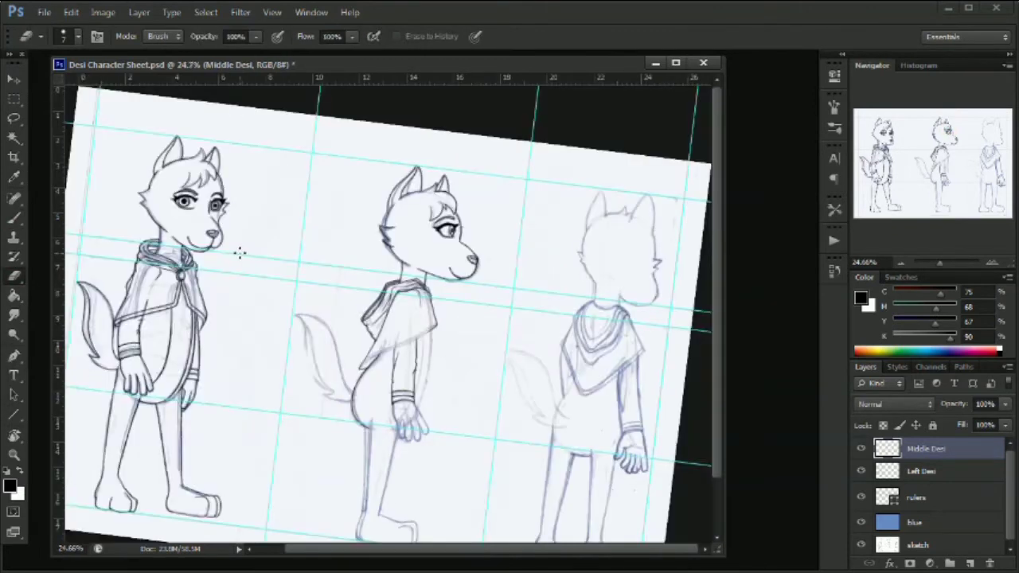
Erase stray ink around the middle figure's neck and cape collar.
{"action": "key", "text": "z"}
{"action": "left_click_drag", "start_coordinate": [374, 275], "coordinate": [410, 262]}
{"action": "key", "text": "e"}
{"action": "mouse_move", "coordinate": [410, 263]}
{"action": "left_mouse_down"}
{"action": "mouse_move", "coordinate": [400, 308]}
{"action": "mouse_move", "coordinate": [540, 312]}
{"action": "left_mouse_up"}
On the Left Desi layer, touch up the outer contour of the left figure's ear with brush and eraser.
{"action": "key", "text": "z"}
{"action": "left_click", "coordinate": [923, 471]}
{"action": "left_click_drag", "start_coordinate": [226, 179], "coordinate": [307, 185]}
{"action": "key", "text": "b"}
{"action": "mouse_move", "coordinate": [224, 215]}
{"action": "left_mouse_down"}
{"action": "mouse_move", "coordinate": [247, 189]}
{"action": "mouse_move", "coordinate": [205, 227]}
{"action": "mouse_move", "coordinate": [164, 291]}
{"action": "mouse_move", "coordinate": [155, 398]}
{"action": "mouse_move", "coordinate": [163, 314]}
{"action": "mouse_move", "coordinate": [243, 191]}
{"action": "left_mouse_up"}
{"action": "key", "text": "e"}
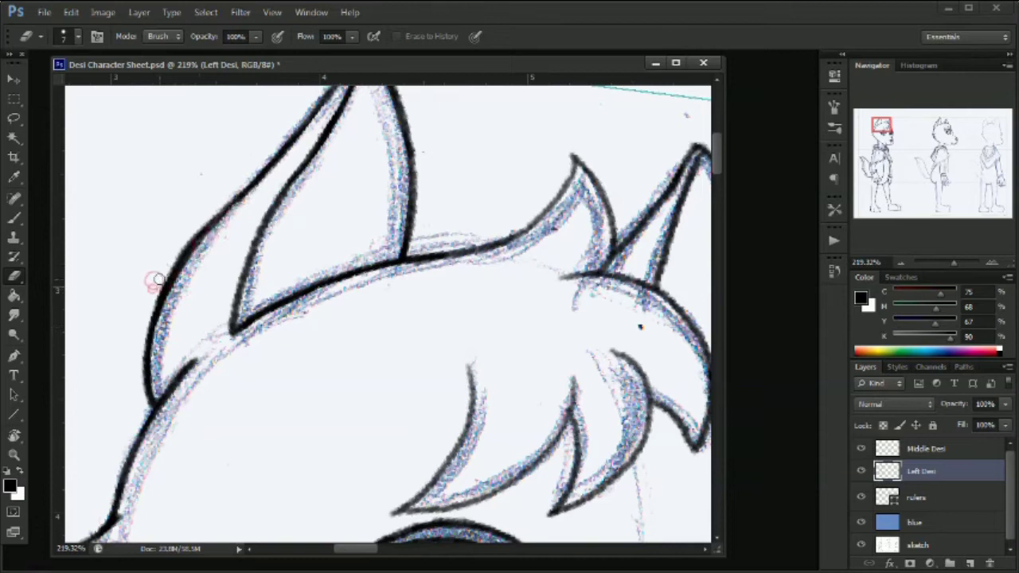
{"action": "mouse_move", "coordinate": [159, 279]}
{"action": "left_mouse_down"}
{"action": "mouse_move", "coordinate": [213, 205]}
{"action": "mouse_move", "coordinate": [197, 229]}
{"action": "left_mouse_up"}
{"action": "left_click_drag", "start_coordinate": [955, 263], "coordinate": [939, 263]}
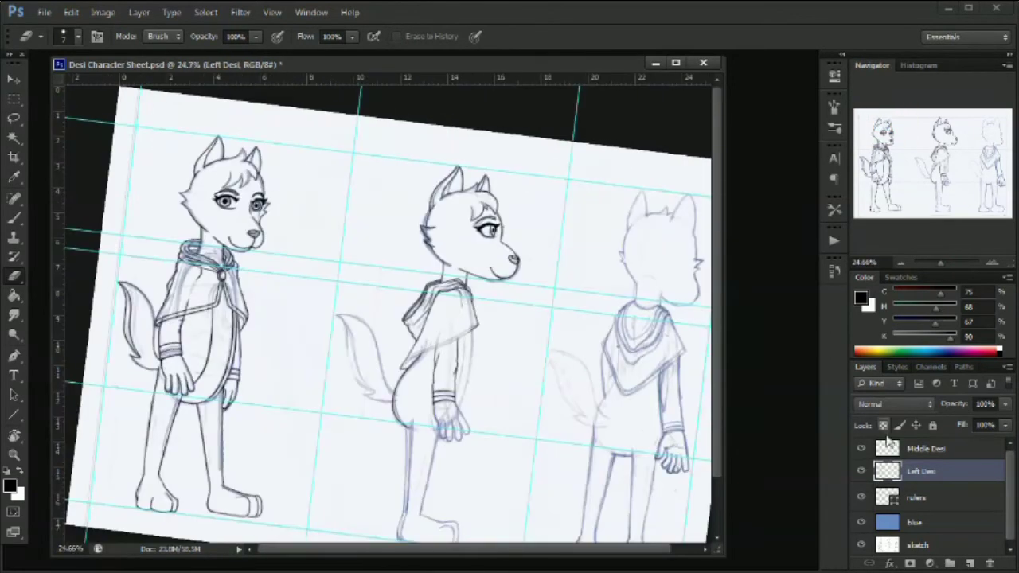
On the Middle Desi layer, ink the back edge of the hand and its first fingers below the cuff.
{"action": "left_click", "coordinate": [888, 447]}
{"action": "left_click", "coordinate": [13, 454]}
{"action": "left_click_drag", "start_coordinate": [422, 426], "coordinate": [394, 422]}
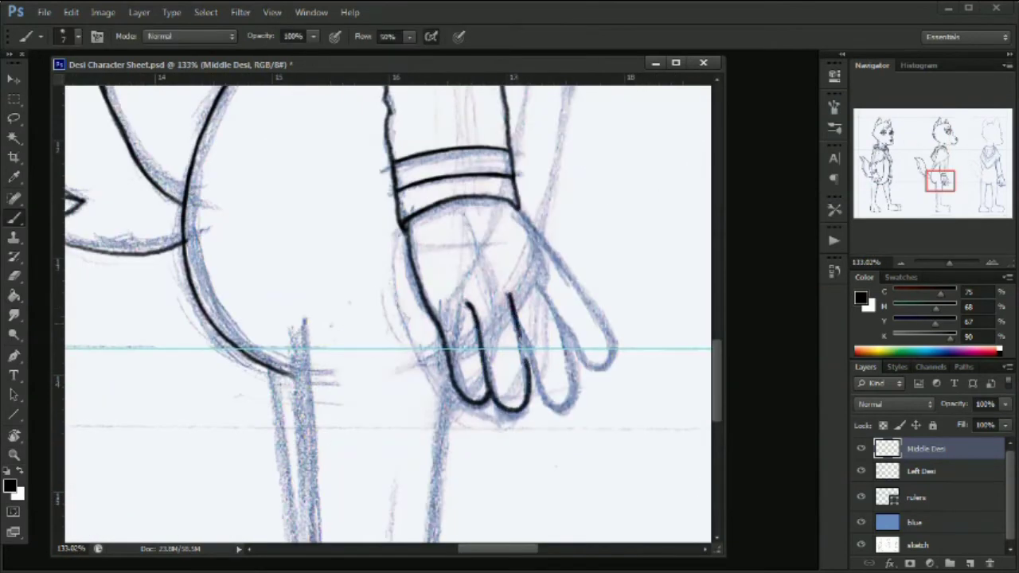
{"action": "key", "text": "e"}
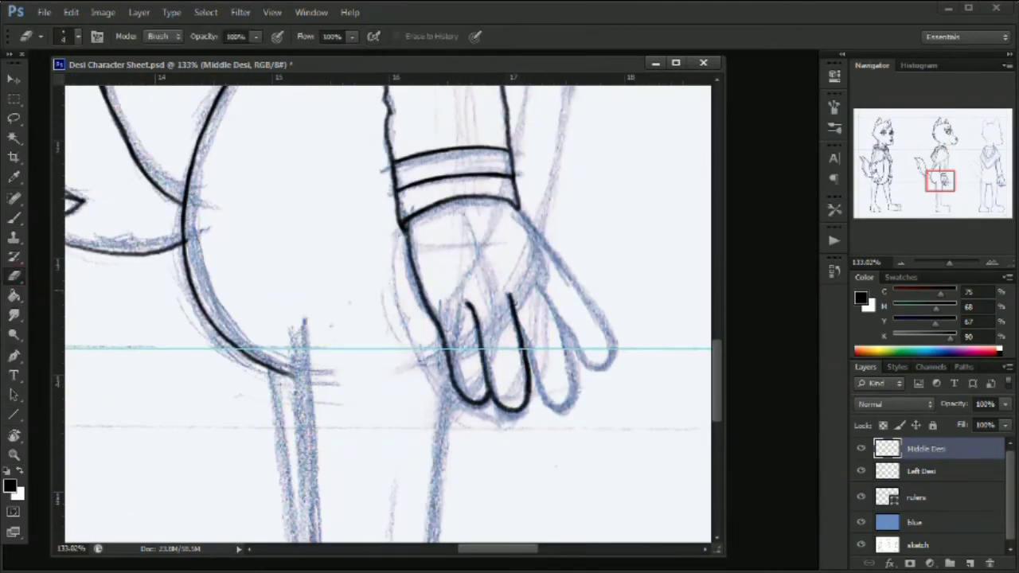
{"action": "key", "text": "b"}
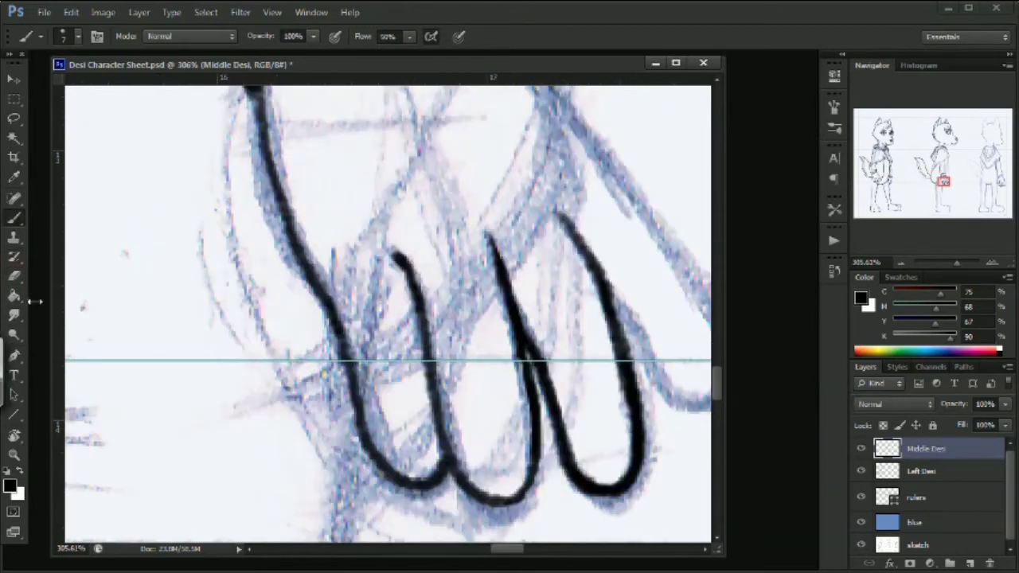
Thin and even out the outline of the middle figure's third finger with eraser and brush.
{"action": "left_click", "coordinate": [15, 277]}
{"action": "mouse_move", "coordinate": [563, 400]}
{"action": "left_mouse_down"}
{"action": "mouse_move", "coordinate": [593, 473]}
{"action": "mouse_move", "coordinate": [613, 364]}
{"action": "mouse_move", "coordinate": [606, 268]}
{"action": "left_mouse_up"}
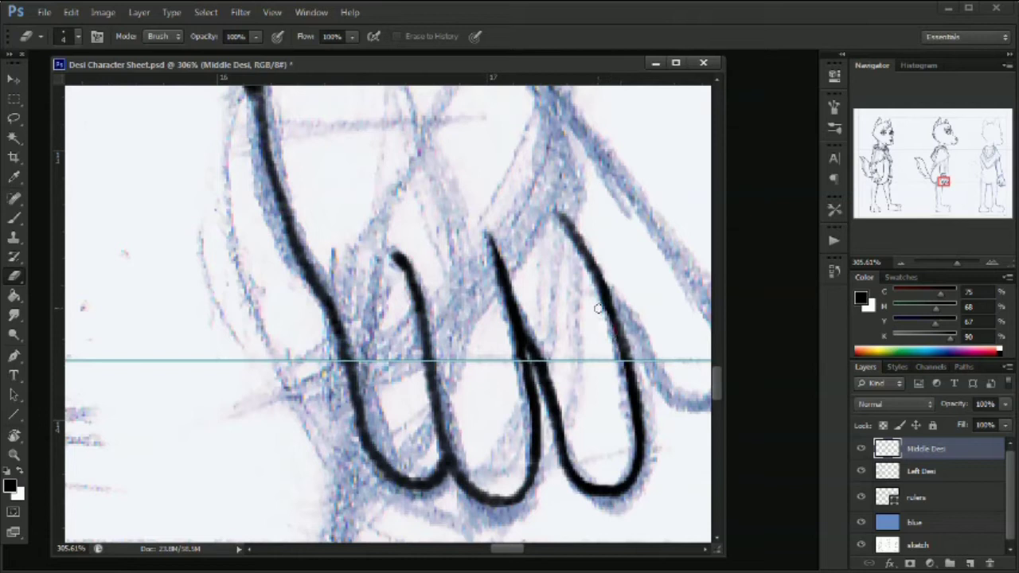
{"action": "key", "text": "b"}
{"action": "left_click_drag", "start_coordinate": [508, 287], "coordinate": [547, 368]}
{"action": "left_click_drag", "start_coordinate": [571, 244], "coordinate": [631, 408]}
{"action": "key", "text": "e"}
{"action": "left_click_drag", "start_coordinate": [592, 302], "coordinate": [623, 330]}
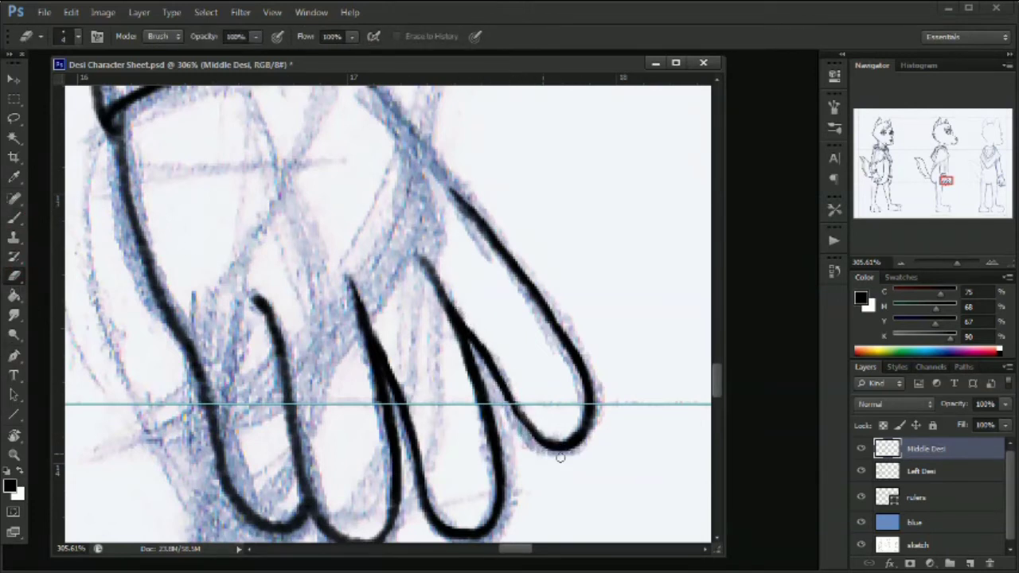
Ink the hand's front edge from the cuff to the outermost finger and trim the overlap where the strokes join.
{"action": "left_click_drag", "start_coordinate": [271, 263], "coordinate": [351, 412]}
{"action": "left_click", "coordinate": [19, 217]}
{"action": "left_click_drag", "start_coordinate": [451, 227], "coordinate": [557, 363]}
{"action": "left_click_drag", "start_coordinate": [495, 278], "coordinate": [564, 368]}
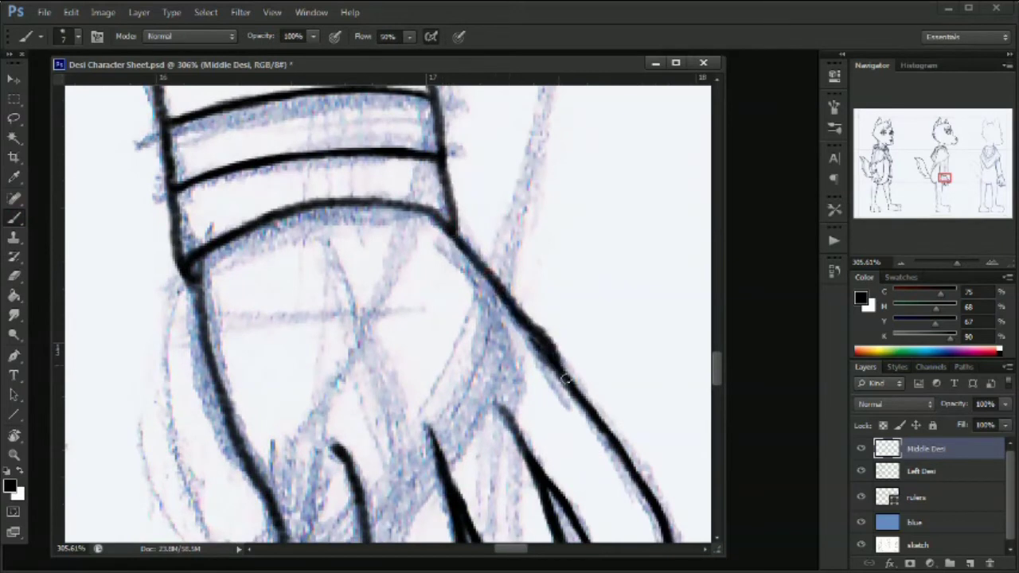
{"action": "left_click_drag", "start_coordinate": [509, 309], "coordinate": [569, 382]}
{"action": "left_click", "coordinate": [14, 277]}
{"action": "left_click_drag", "start_coordinate": [512, 280], "coordinate": [570, 374]}
{"action": "mouse_move", "coordinate": [522, 308]}
{"action": "left_mouse_down"}
{"action": "mouse_move", "coordinate": [568, 374]}
{"action": "mouse_move", "coordinate": [556, 350]}
{"action": "left_mouse_up"}
{"action": "left_click_drag", "start_coordinate": [509, 288], "coordinate": [575, 387]}
{"action": "left_click_drag", "start_coordinate": [482, 256], "coordinate": [563, 368]}
Redraw the uneven part of the hand's front edge below the cuff and shave its outer side.
{"action": "scroll", "coordinate": [385, 295], "scroll_direction": "down", "scroll_amount": 5}
{"action": "left_click", "coordinate": [15, 217]}
{"action": "scroll", "coordinate": [456, 304], "scroll_direction": "up", "scroll_amount": 8}
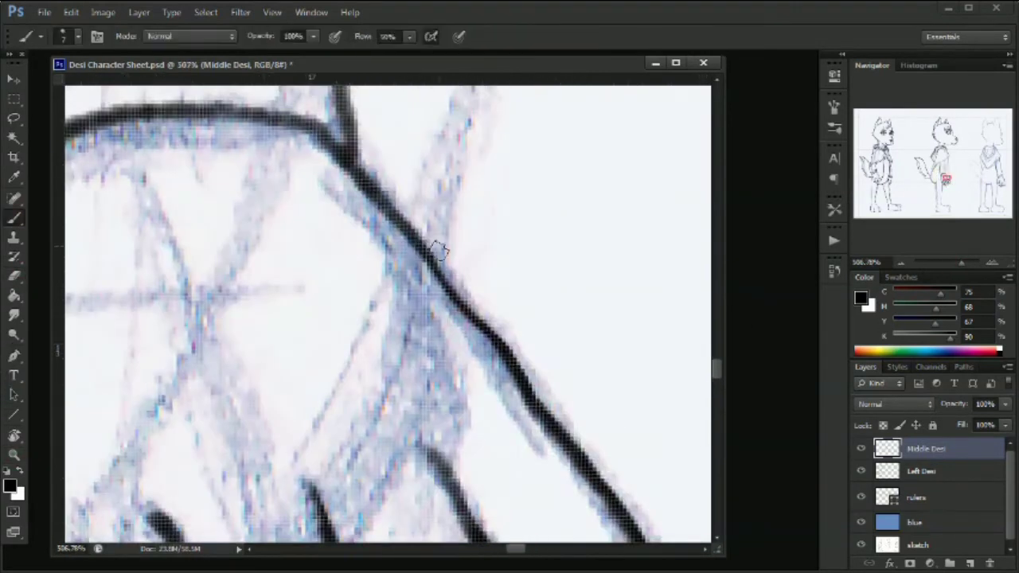
{"action": "left_click_drag", "start_coordinate": [410, 232], "coordinate": [495, 326]}
{"action": "left_click_drag", "start_coordinate": [396, 228], "coordinate": [458, 311]}
{"action": "left_click", "coordinate": [14, 277]}
{"action": "left_click_drag", "start_coordinate": [421, 257], "coordinate": [471, 314]}
{"action": "key", "text": "ctrl+z"}
{"action": "left_click_drag", "start_coordinate": [404, 205], "coordinate": [491, 316]}
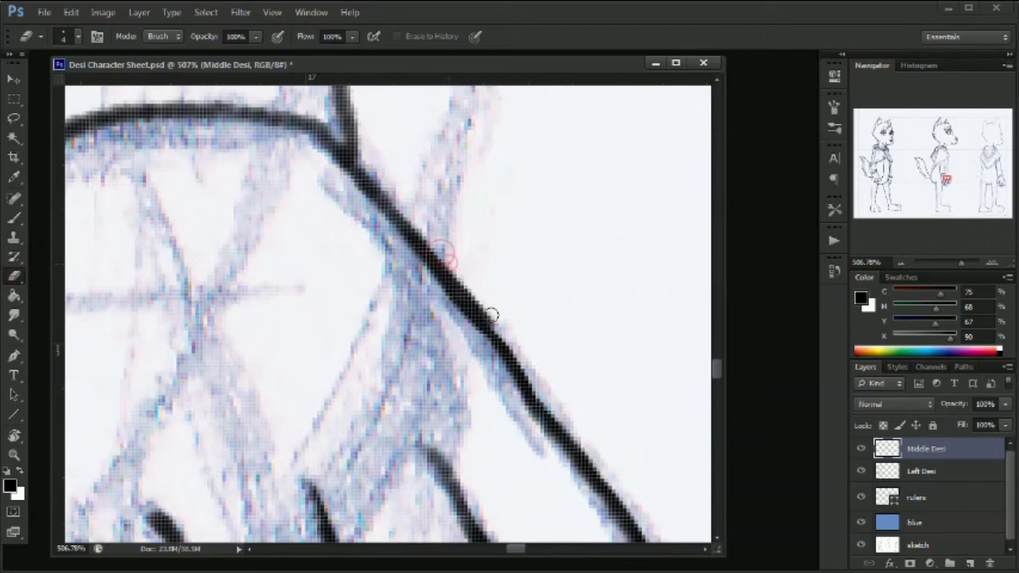
Smooth the remaining bump in the hand's front edge with another brush stroke and eraser passes on both sides.
{"action": "left_click_drag", "start_coordinate": [424, 372], "coordinate": [350, 296]}
{"action": "left_click", "coordinate": [12, 219]}
{"action": "left_click_drag", "start_coordinate": [416, 253], "coordinate": [500, 365]}
{"action": "left_click", "coordinate": [14, 277]}
{"action": "left_click_drag", "start_coordinate": [439, 304], "coordinate": [497, 390]}
{"action": "left_click_drag", "start_coordinate": [409, 231], "coordinate": [501, 359]}
{"action": "left_click_drag", "start_coordinate": [961, 263], "coordinate": [941, 257]}
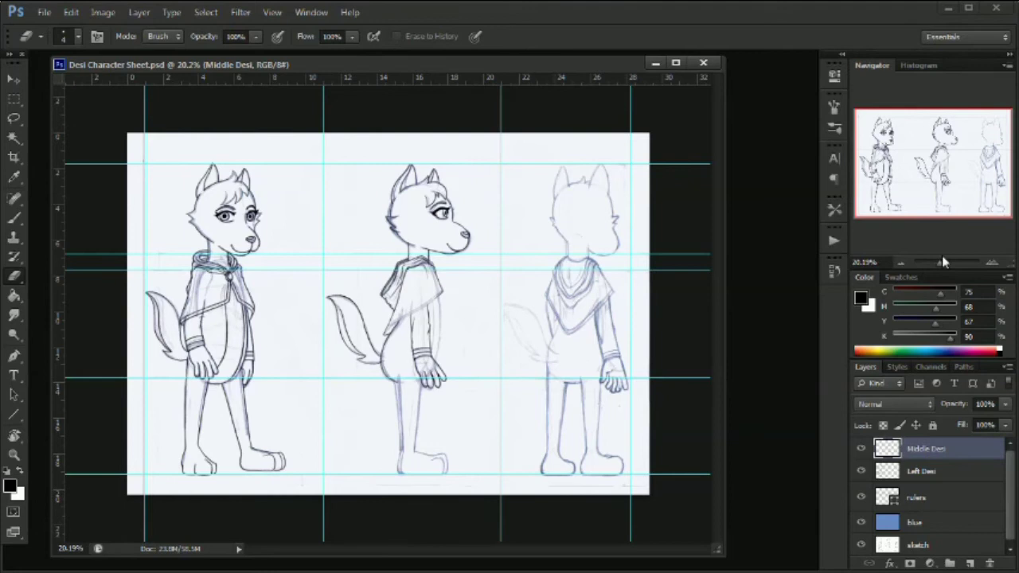
Add a horizontal guide across the sheet, align it with the right figure's fingertips and save the document.
{"action": "left_click_drag", "start_coordinate": [245, 79], "coordinate": [133, 388]}
{"action": "key", "text": "v"}
{"action": "key", "text": "z"}
{"action": "left_click_drag", "start_coordinate": [446, 425], "coordinate": [128, 423]}
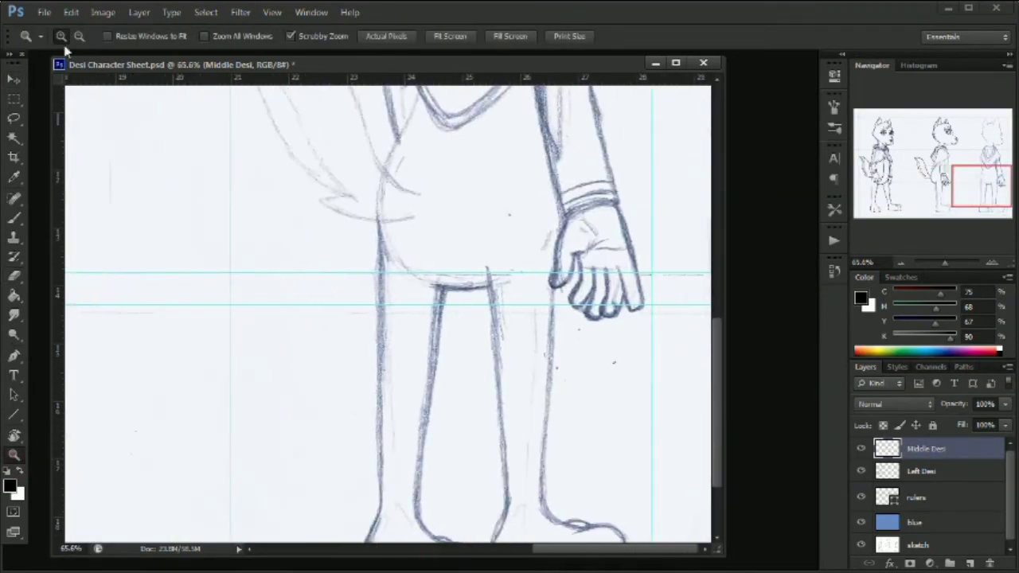
{"action": "left_click", "coordinate": [14, 79]}
{"action": "left_click_drag", "start_coordinate": [375, 304], "coordinate": [375, 310]}
{"action": "left_click_drag", "start_coordinate": [944, 262], "coordinate": [939, 262]}
{"action": "key", "text": "ctrl+s"}
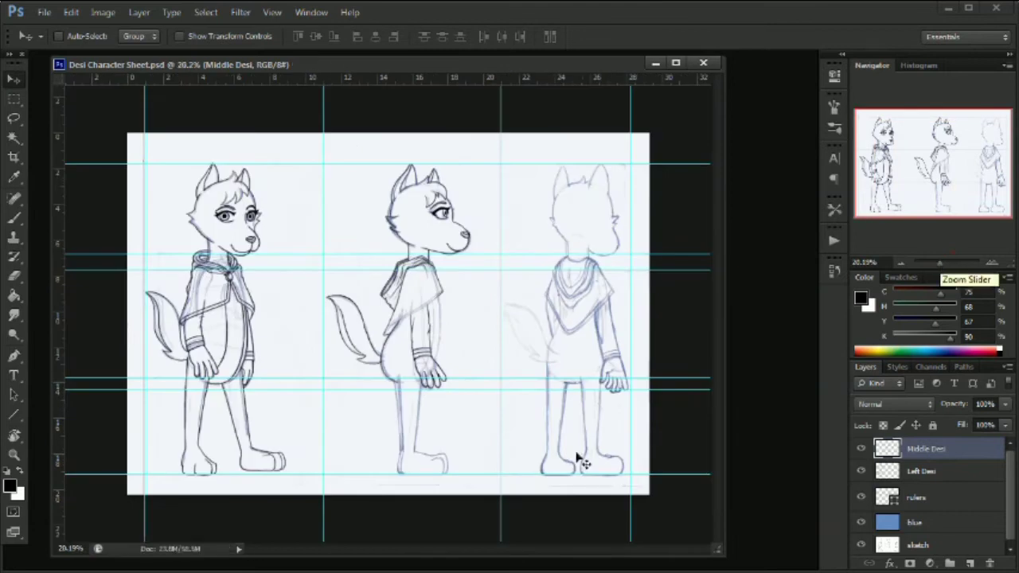
Draw a horizontal line shape across the sheet along the fingertip guide and change its stroke colour.
{"action": "left_click", "coordinate": [916, 497]}
{"action": "left_click", "coordinate": [13, 414]}
{"action": "left_click_drag", "start_coordinate": [119, 389], "coordinate": [683, 389]}
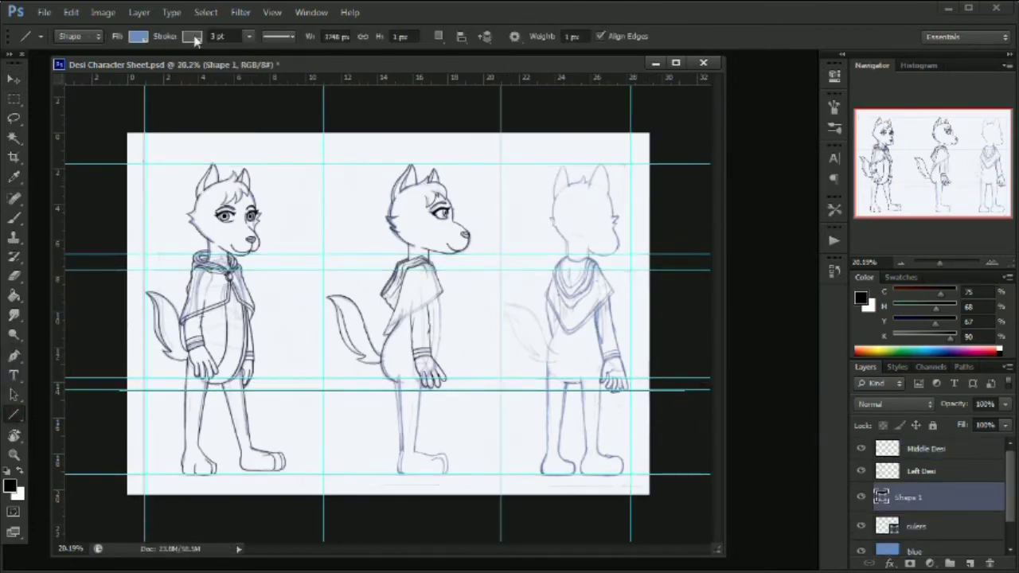
{"action": "left_click", "coordinate": [193, 37]}
{"action": "left_click", "coordinate": [310, 70]}
{"action": "left_click", "coordinate": [924, 452]}
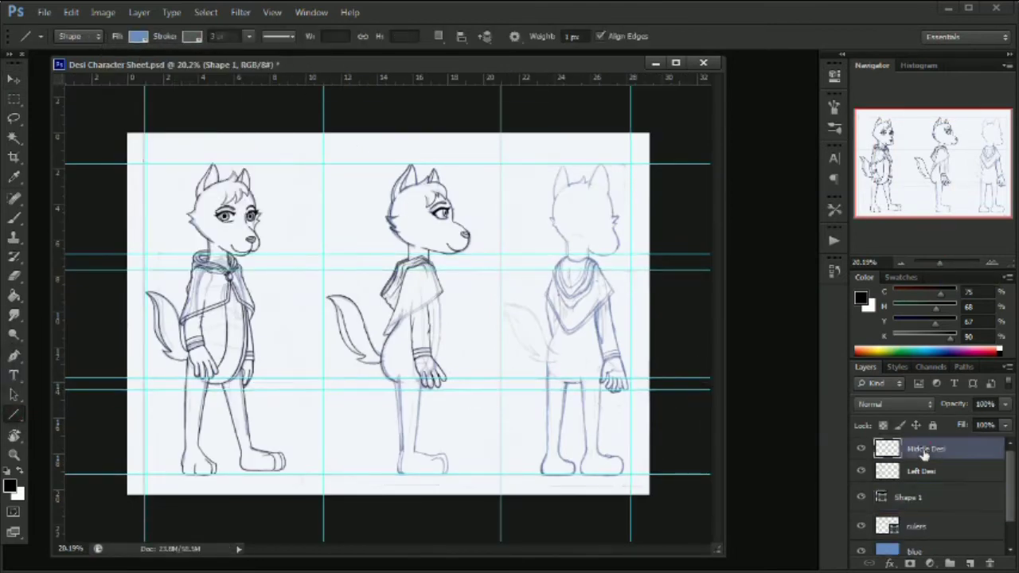
{"action": "left_click", "coordinate": [921, 472]}
{"action": "left_click", "coordinate": [861, 472]}
{"action": "left_click", "coordinate": [861, 472]}
Merge the Shape 1 line with the rulers layer, name the merged layer rulers and save the document.
{"action": "left_click", "coordinate": [939, 499]}
{"action": "right_click", "coordinate": [953, 524]}
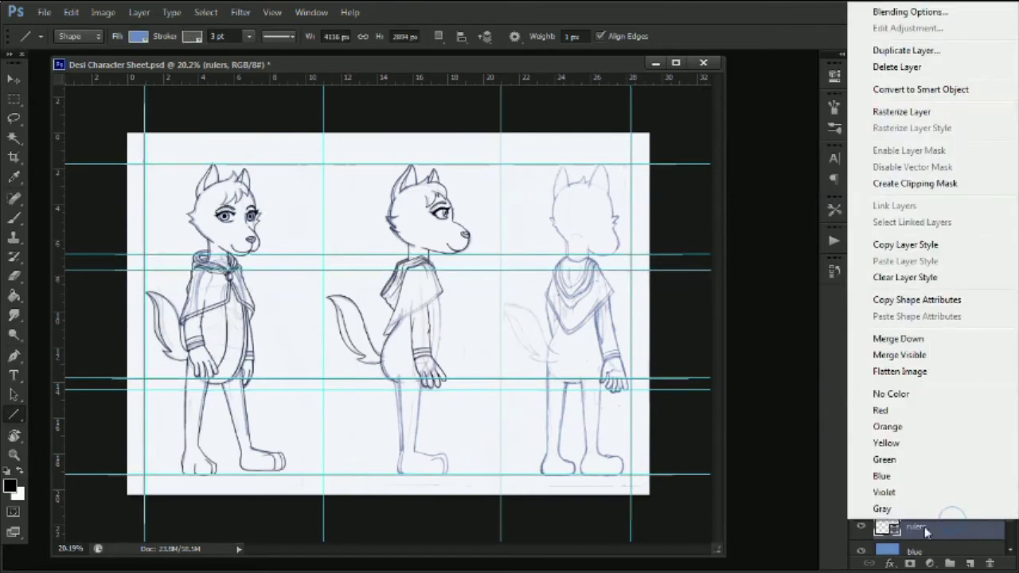
{"action": "left_click", "coordinate": [922, 500], "text": "shift"}
{"action": "right_click", "coordinate": [921, 501]}
{"action": "left_click", "coordinate": [874, 396]}
{"action": "double_click", "coordinate": [919, 499]}
{"action": "type", "text": "rulers"}
{"action": "key", "text": "Return"}
{"action": "left_click", "coordinate": [917, 456]}
{"action": "key", "text": "ctrl+s"}
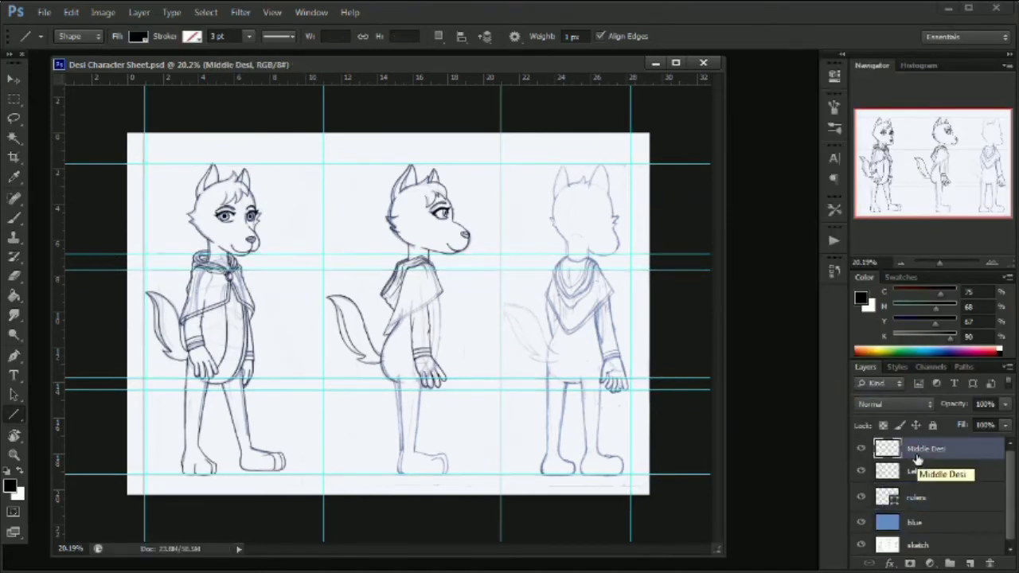
Make Left Desi the active layer and ready the brush for touch-ups around the left figure's legs.
{"action": "left_click", "coordinate": [13, 455]}
{"action": "left_click", "coordinate": [921, 471]}
{"action": "left_click_drag", "start_coordinate": [233, 392], "coordinate": [340, 331]}
{"action": "key", "text": "b"}
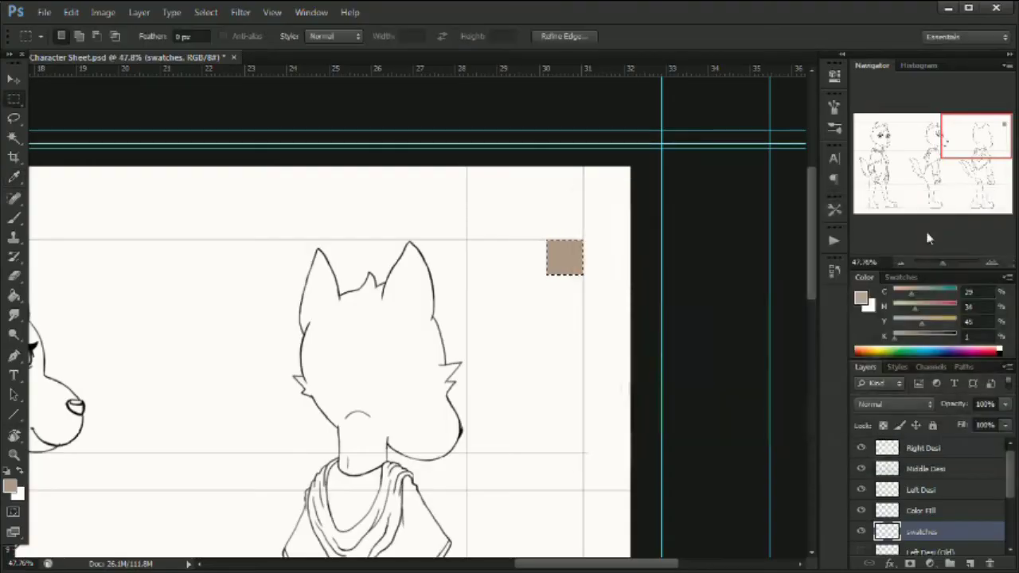
Fill a light grey square below the tan one on the swatches layer.
{"action": "left_click", "coordinate": [13, 488]}
{"action": "left_click", "coordinate": [591, 257]}
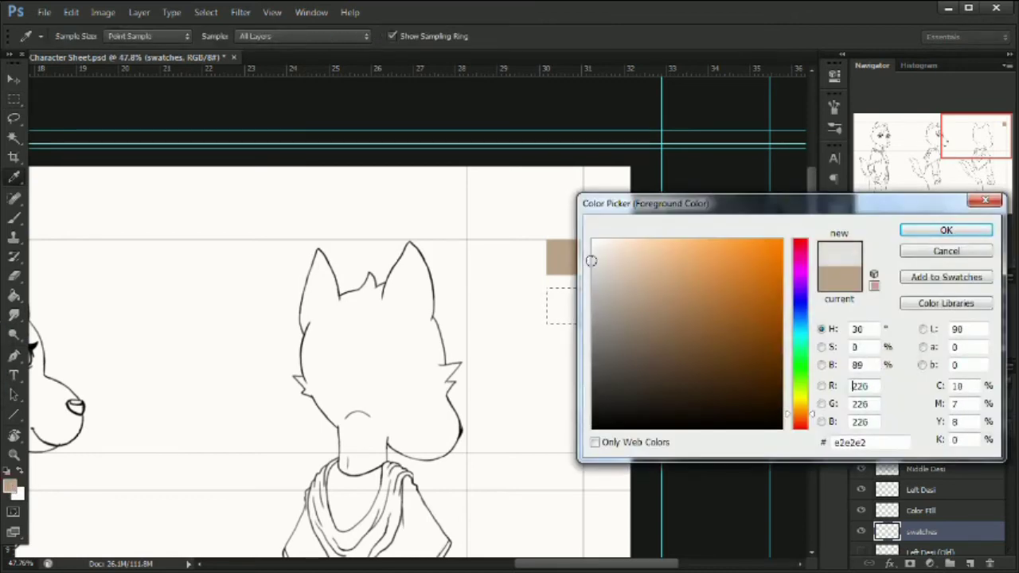
{"action": "left_click", "coordinate": [912, 230]}
{"action": "key", "text": "m"}
{"action": "key", "text": "alt+BackSpace"}
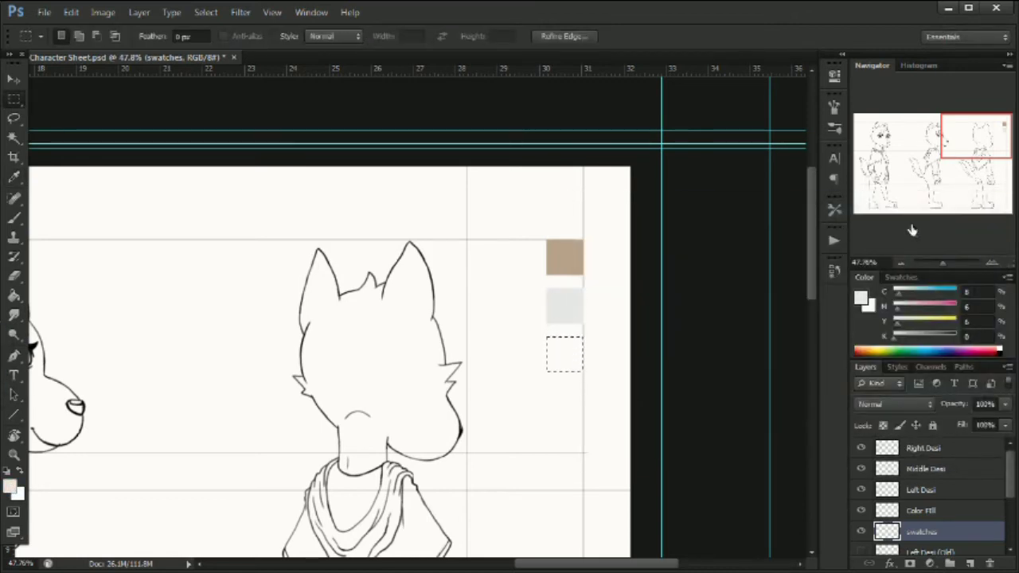
Set the foreground colour to a dark brown of about C 46, M 61, Y 82, K 41.
{"action": "key", "text": "i"}
{"action": "left_click", "coordinate": [13, 487]}
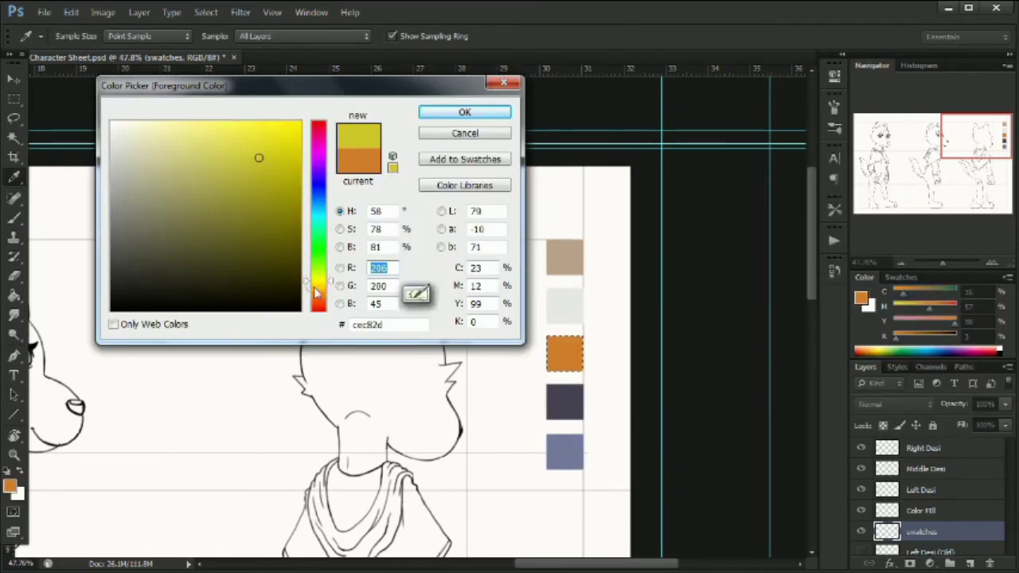
{"action": "left_click", "coordinate": [314, 287]}
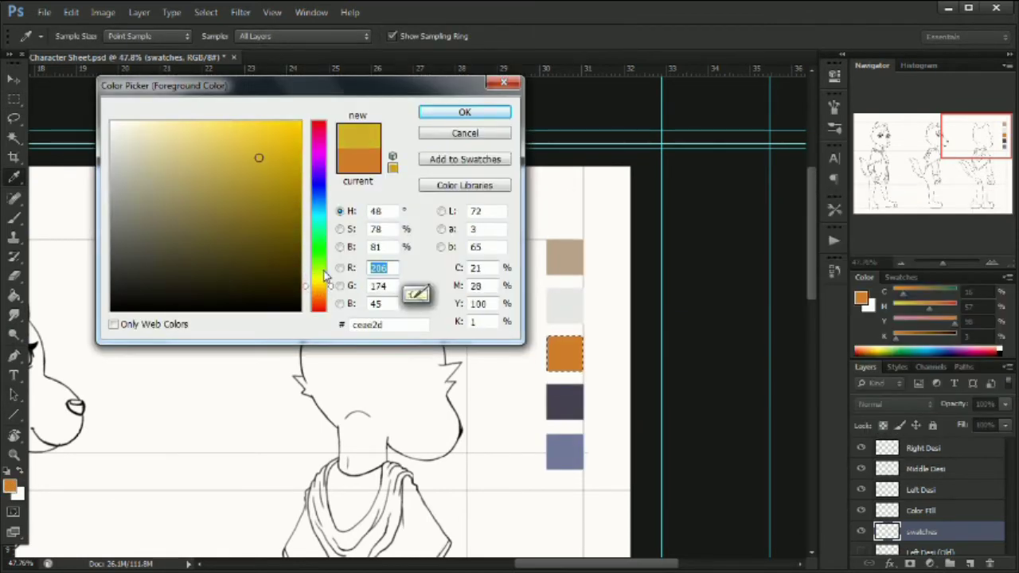
{"action": "left_click", "coordinate": [559, 408]}
{"action": "left_click", "coordinate": [136, 293]}
{"action": "left_click", "coordinate": [317, 283]}
{"action": "left_click", "coordinate": [563, 354]}
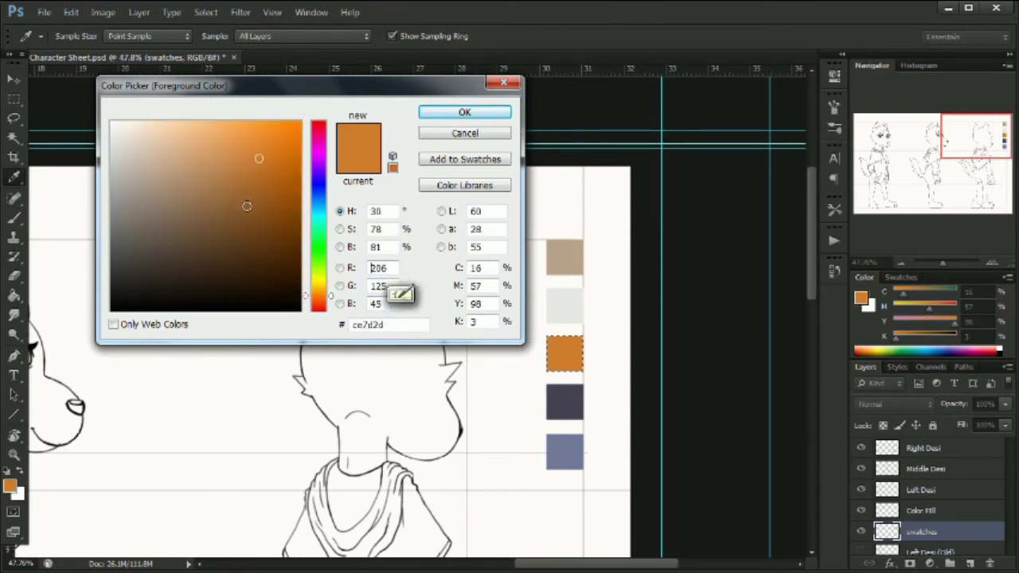
{"action": "left_click", "coordinate": [213, 236]}
{"action": "left_click", "coordinate": [465, 112]}
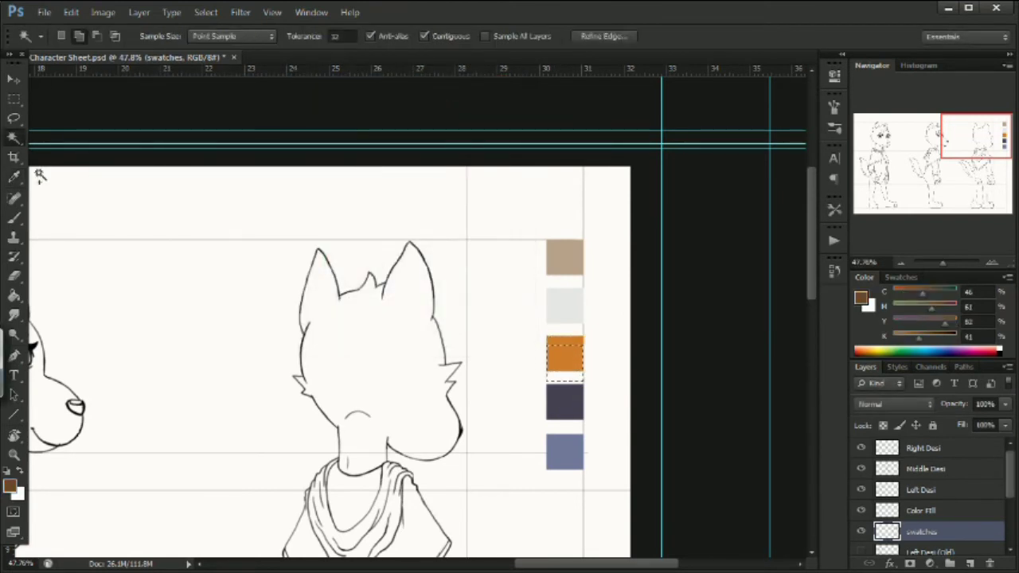
Move the square selection below the blue swatch, fill it with the dark brown and deselect.
{"action": "key", "text": "shift+Down"}
{"action": "key", "text": "shift+Down"}
{"action": "key", "text": "shift+Down"}
{"action": "key", "text": "shift+Down"}
{"action": "key", "text": "shift+Down"}
{"action": "key", "text": "shift+Down"}
{"action": "key", "text": "shift+Down"}
{"action": "key", "text": "shift+Down"}
{"action": "key", "text": "shift+Down"}
{"action": "key", "text": "shift+Down"}
{"action": "key", "text": "shift+Down"}
{"action": "key", "text": "shift+Down"}
{"action": "key", "text": "shift+Down"}
{"action": "key", "text": "alt+BackSpace"}
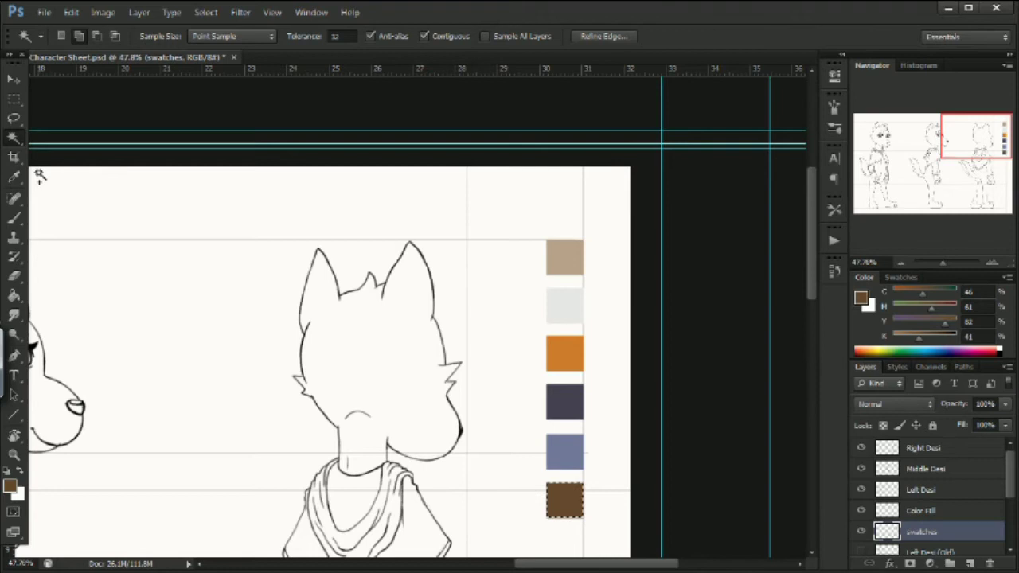
{"action": "key", "text": "ctrl+d"}
{"action": "left_click_drag", "start_coordinate": [812, 224], "coordinate": [812, 241]}
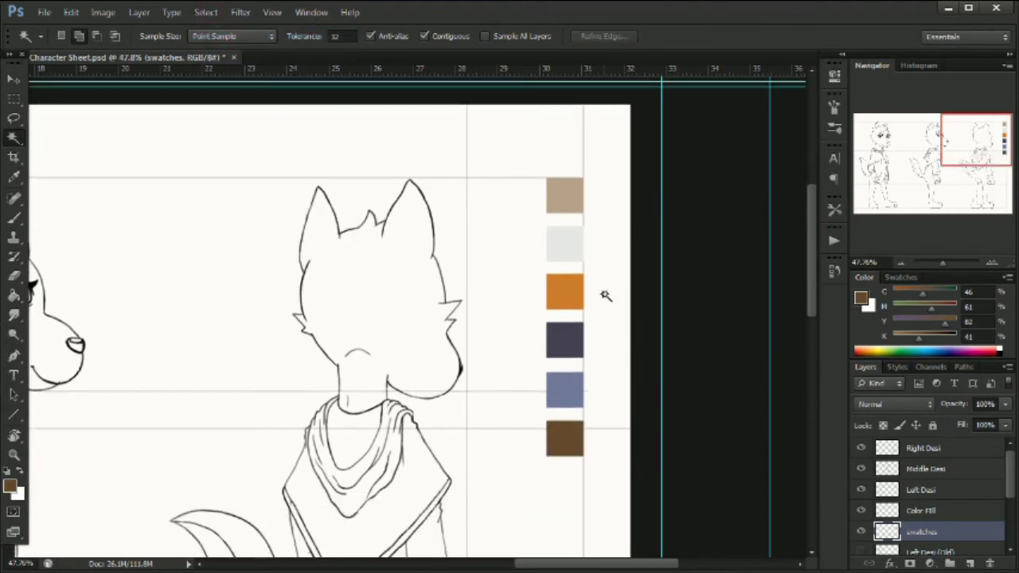
Move the light grey, orange, dark purple and blue swatches sideways out of the swatch column, towards the rightmost figure, and deselect.
{"action": "key", "text": "l"}
{"action": "mouse_move", "coordinate": [541, 234]}
{"action": "left_mouse_down"}
{"action": "mouse_move", "coordinate": [603, 406]}
{"action": "mouse_move", "coordinate": [539, 230]}
{"action": "left_mouse_up"}
{"action": "key", "text": "ctrl+t"}
{"action": "key", "text": "shift+Left"}
{"action": "key", "text": "shift+Left"}
{"action": "key", "text": "shift+Left"}
{"action": "key", "text": "shift+Left"}
{"action": "key", "text": "shift+Left"}
{"action": "key", "text": "shift+Left"}
{"action": "key", "text": "shift+Left"}
{"action": "key", "text": "shift+Left"}
{"action": "key", "text": "shift+Left"}
{"action": "key", "text": "shift+Left"}
{"action": "key", "text": "shift+Left"}
{"action": "key", "text": "shift+Left"}
{"action": "key", "text": "shift+Left"}
{"action": "key", "text": "shift+Left"}
{"action": "key", "text": "shift+Left"}
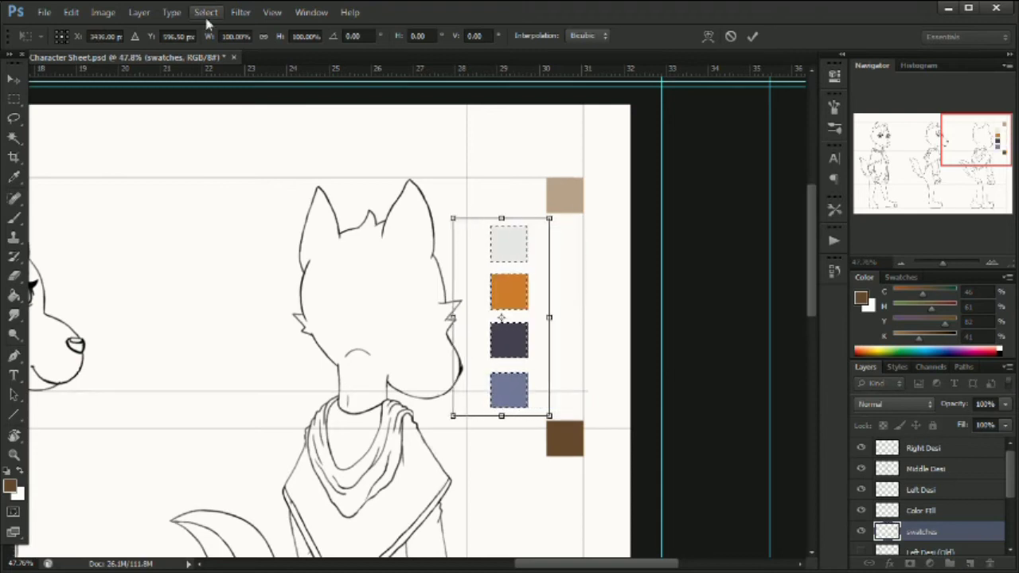
{"action": "left_click", "coordinate": [206, 14]}
{"action": "left_click", "coordinate": [217, 45]}
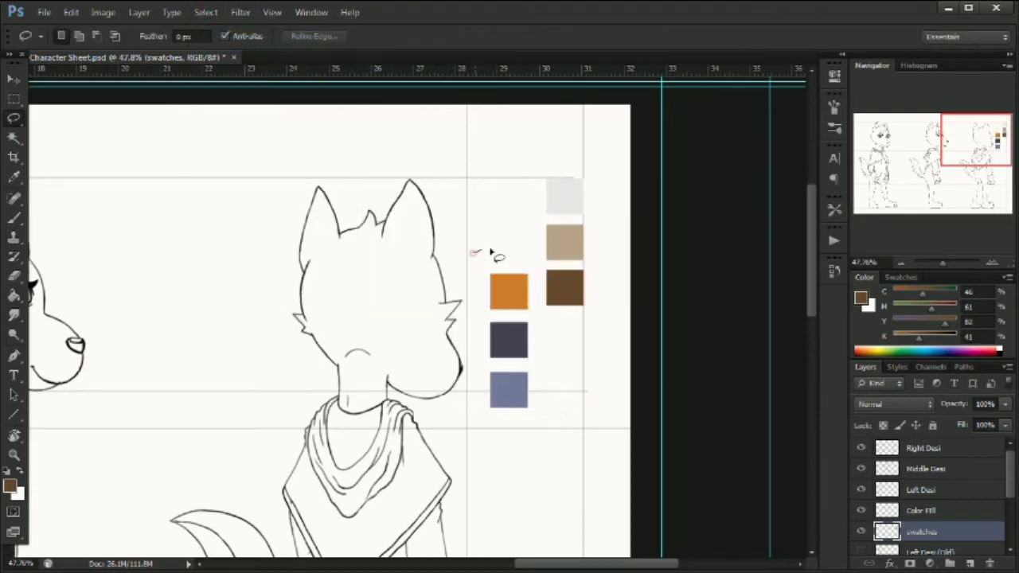
Move the orange, dark purple and blue swatches down into the column below the dark brown swatch and deselect.
{"action": "mouse_move", "coordinate": [491, 253]}
{"action": "left_mouse_down"}
{"action": "mouse_move", "coordinate": [475, 286]}
{"action": "mouse_move", "coordinate": [487, 253]}
{"action": "mouse_move", "coordinate": [577, 294]}
{"action": "left_mouse_up"}
{"action": "key", "text": "ctrl+t"}
{"action": "key", "text": "shift+Down"}
{"action": "key", "text": "shift+Down"}
{"action": "key", "text": "shift+Down"}
{"action": "key", "text": "shift+Down"}
{"action": "key", "text": "shift+Down"}
{"action": "key", "text": "shift+Down"}
{"action": "key", "text": "shift+Down"}
{"action": "key", "text": "shift+Down"}
{"action": "key", "text": "shift+Down"}
{"action": "key", "text": "shift+Down"}
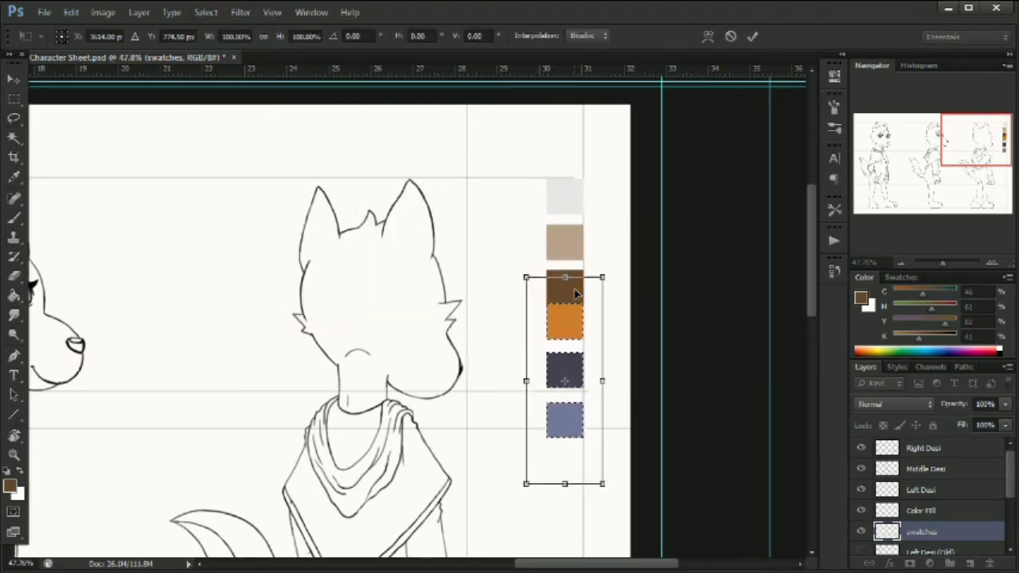
{"action": "key", "text": "shift+Down"}
{"action": "key", "text": "shift+Down"}
{"action": "key", "text": "Return"}
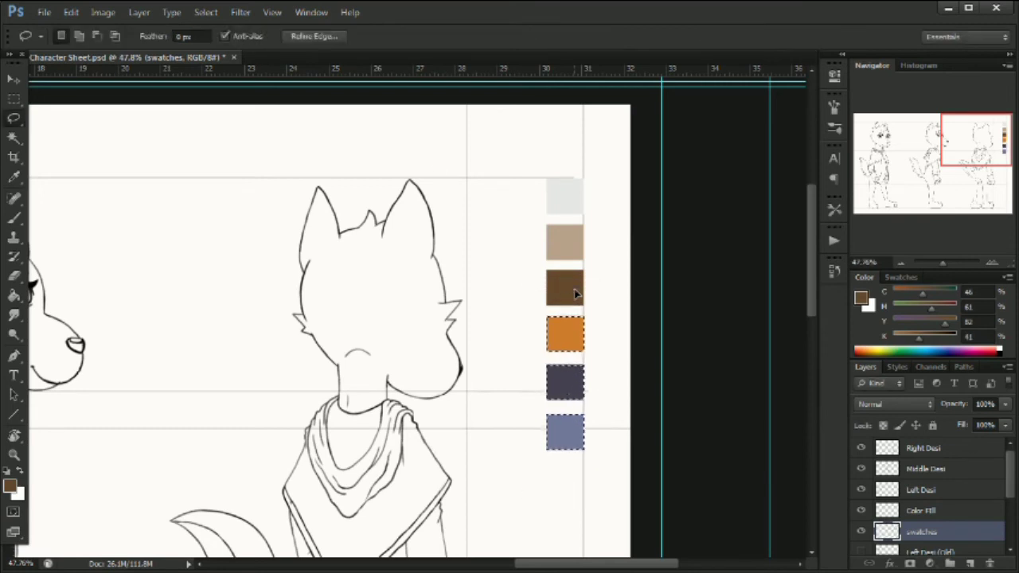
{"action": "key", "text": "ctrl+d"}
Nudge the whole swatch column slightly to the left, deselect it and save the document.
{"action": "mouse_move", "coordinate": [532, 156]}
{"action": "left_mouse_down"}
{"action": "mouse_move", "coordinate": [604, 216]}
{"action": "mouse_move", "coordinate": [523, 159]}
{"action": "left_mouse_up"}
{"action": "key", "text": "ctrl+t"}
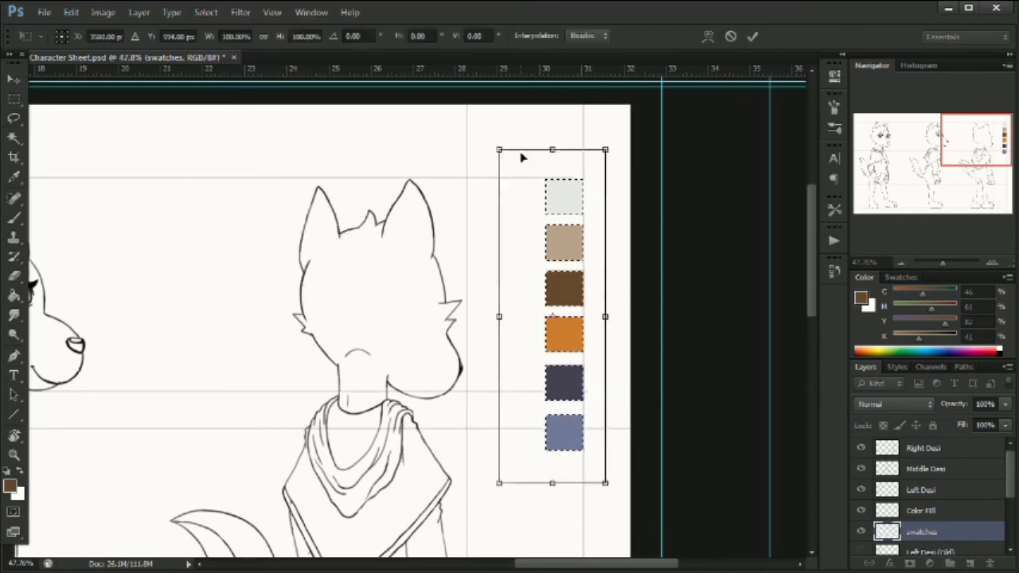
{"action": "key", "text": "Left"}
{"action": "key", "text": "Left"}
{"action": "key", "text": "Left"}
{"action": "key", "text": "Left"}
{"action": "key", "text": "Return"}
{"action": "key", "text": "ctrl+d"}
{"action": "left_click_drag", "start_coordinate": [943, 264], "coordinate": [938, 263]}
{"action": "key", "text": "ctrl+s"}
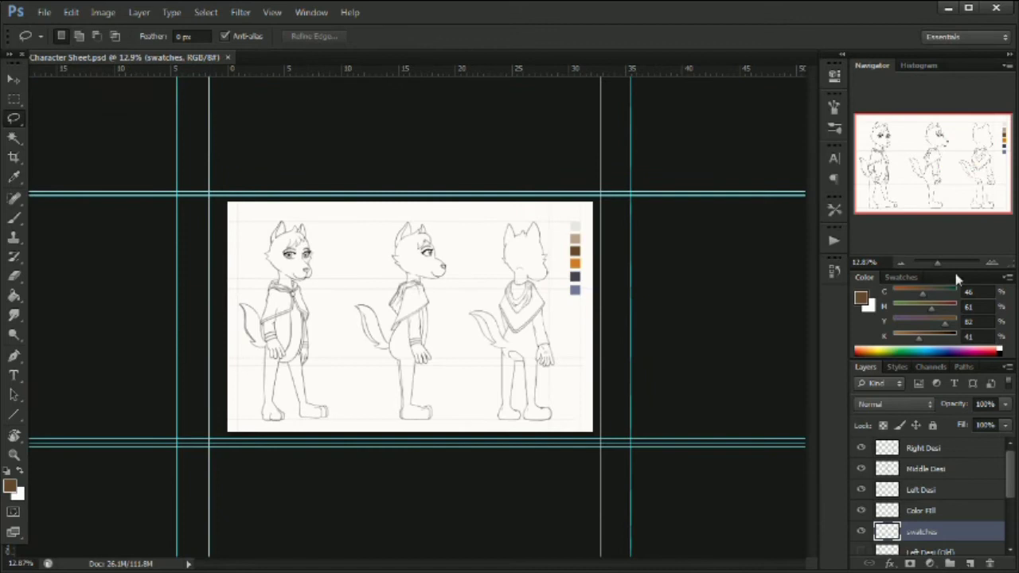
Make the rulers layer active and lower its opacity.
{"action": "scroll", "coordinate": [934, 491], "scroll_direction": "down", "scroll_amount": 5}
{"action": "left_click", "coordinate": [939, 477]}
{"action": "left_click", "coordinate": [984, 405]}
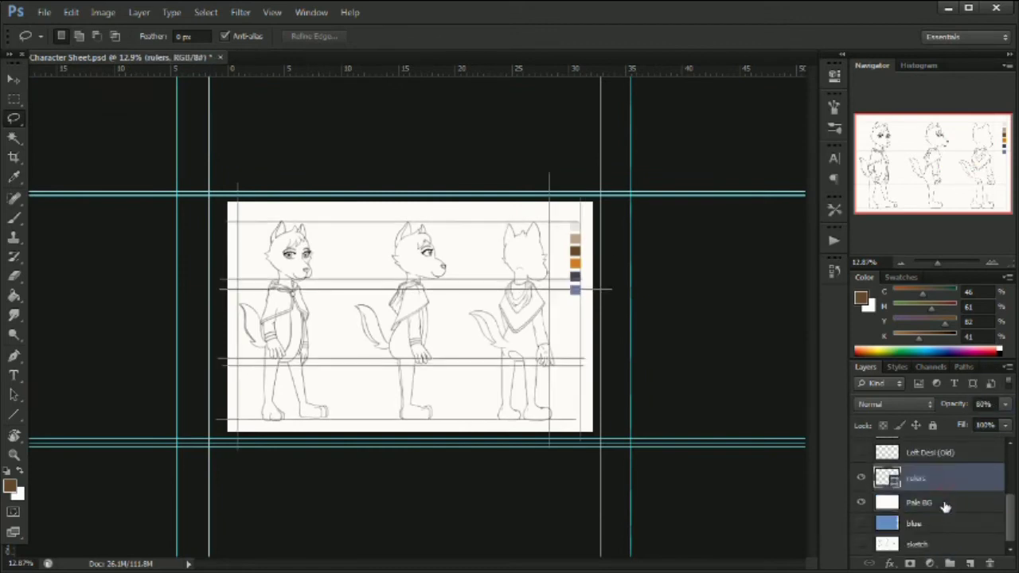
{"action": "left_click_drag", "start_coordinate": [882, 505], "coordinate": [870, 485]}
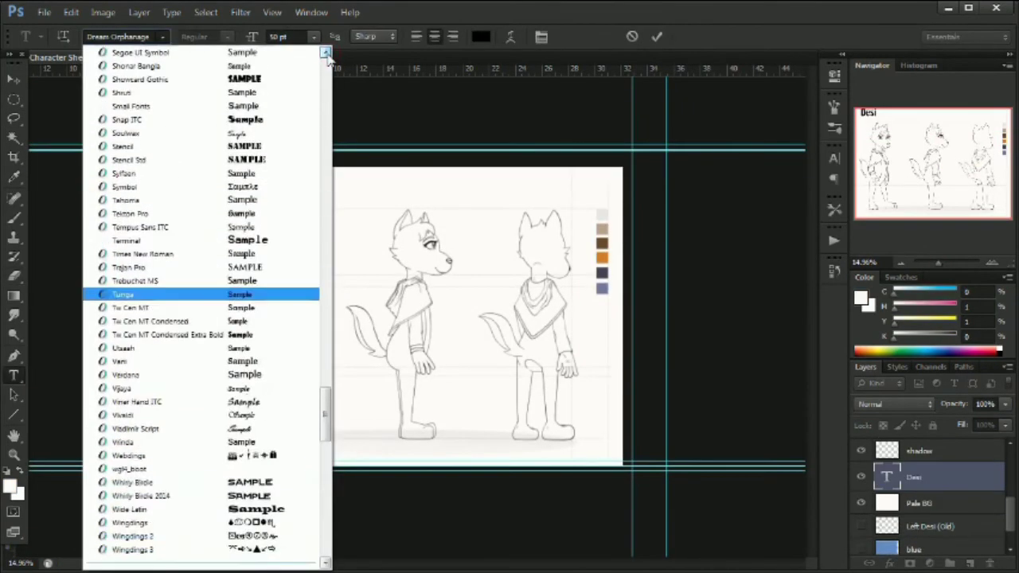
Set the font of the Desi title to RedFlowers.
{"action": "left_click", "coordinate": [326, 53]}
{"action": "scroll", "coordinate": [325, 52], "scroll_direction": "up", "scroll_amount": 2}
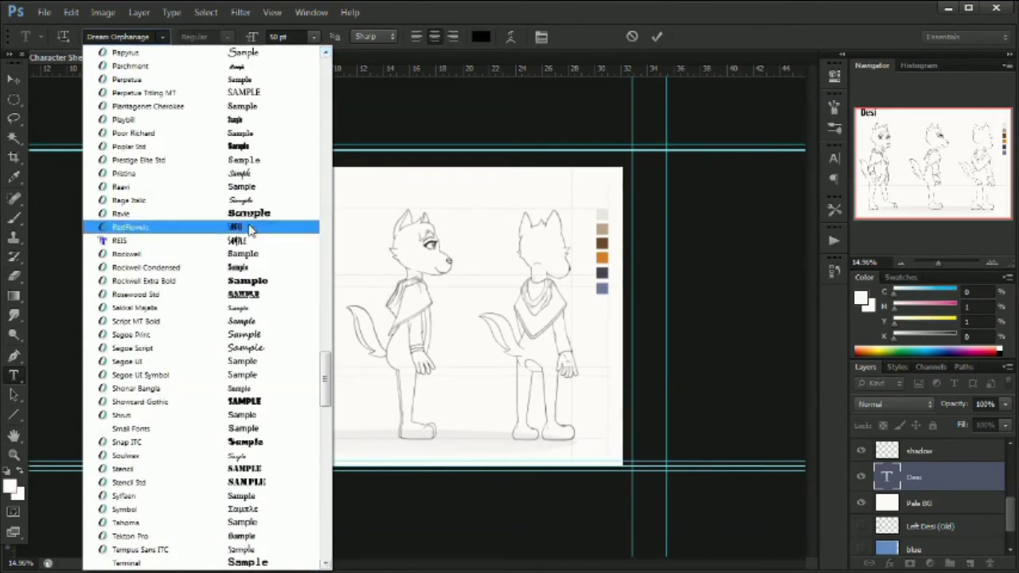
{"action": "left_click", "coordinate": [128, 223]}
{"action": "double_click", "coordinate": [900, 477]}
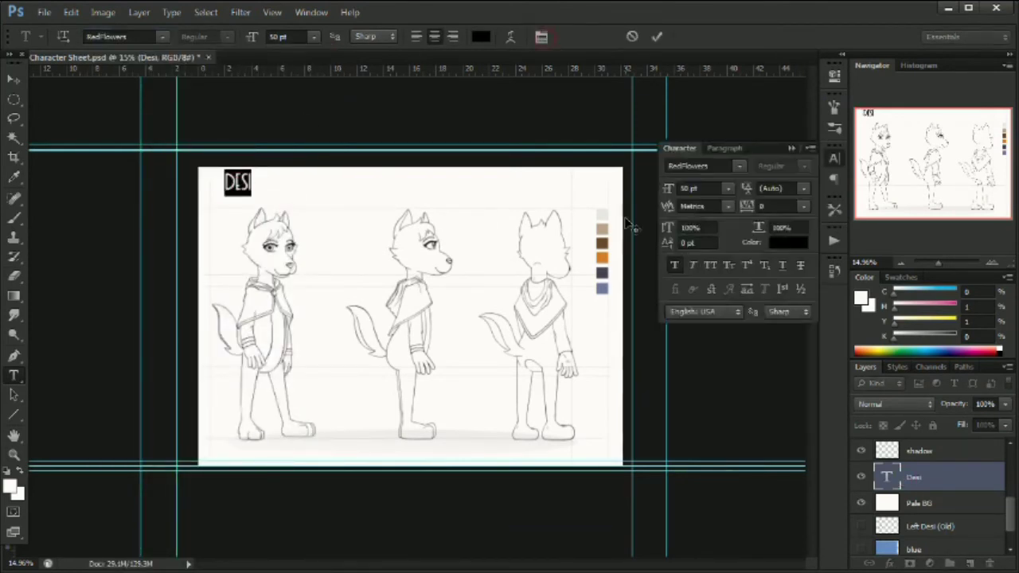
Set the Desi title's tracking to 50 and underline the text.
{"action": "left_click", "coordinate": [834, 157]}
{"action": "left_click", "coordinate": [542, 37]}
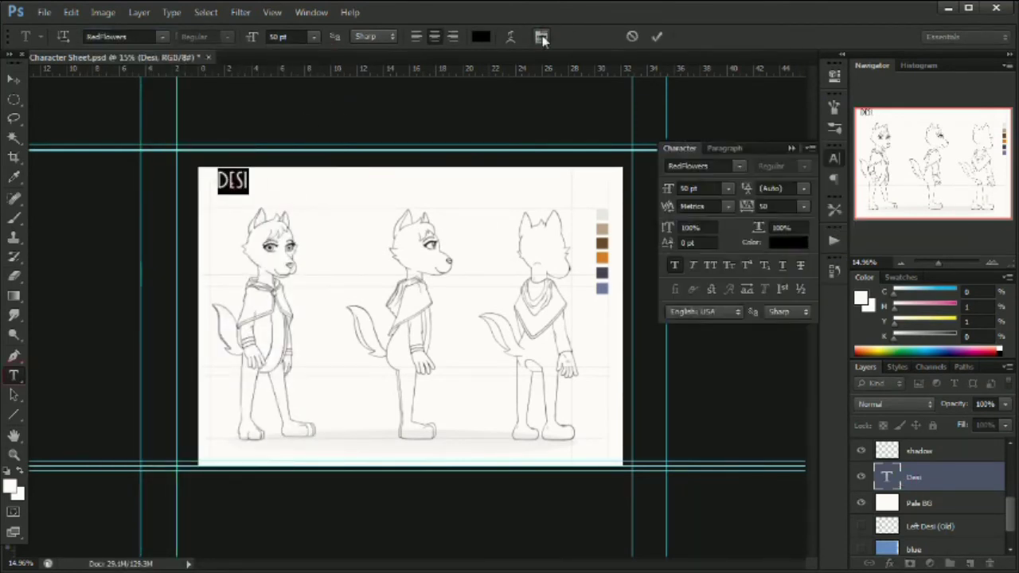
{"action": "left_click", "coordinate": [782, 267]}
{"action": "left_click", "coordinate": [791, 148]}
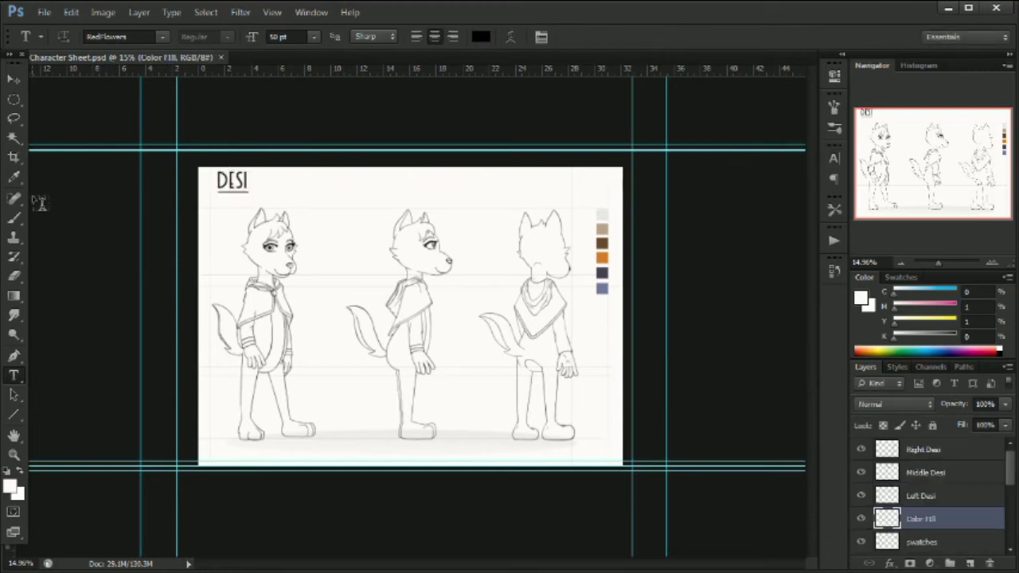
Sample the tan swatch as the foreground colour for the Color Fill layer.
{"action": "key", "text": "i"}
{"action": "left_click", "coordinate": [585, 215]}
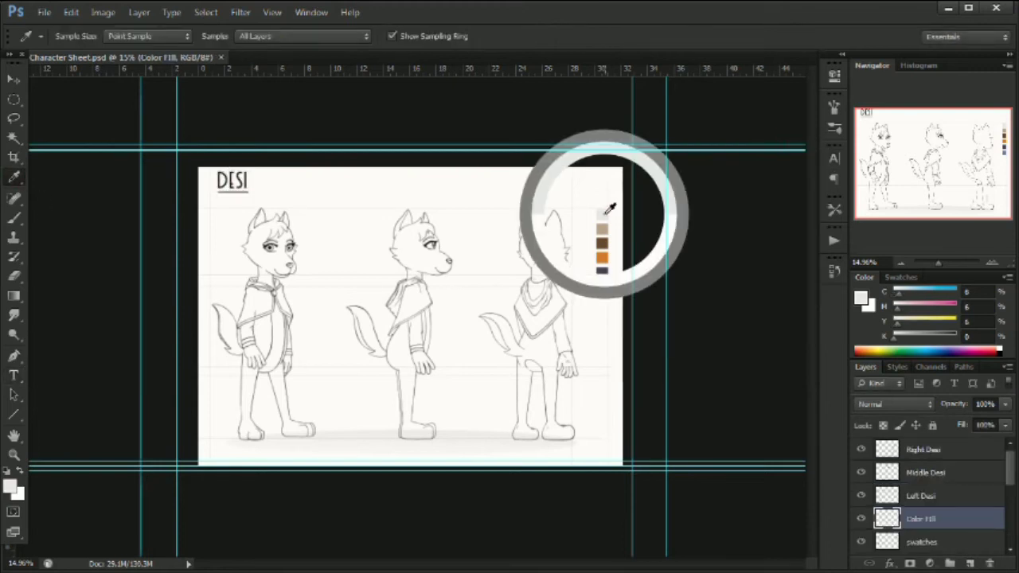
{"action": "left_click", "coordinate": [600, 231]}
Fill the unpainted gap between the left figure's ear and hair tuft with tan on the Color Fill layer.
{"action": "left_click", "coordinate": [13, 454]}
{"action": "left_click_drag", "start_coordinate": [257, 224], "coordinate": [353, 226]}
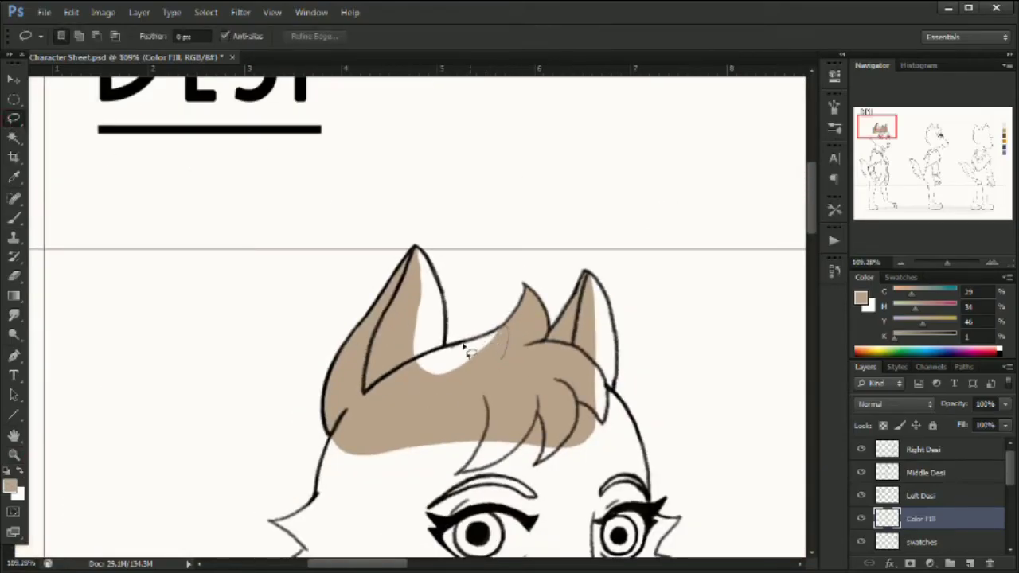
{"action": "left_click_drag", "start_coordinate": [465, 351], "coordinate": [446, 379]}
{"action": "key", "text": "alt+BackSpace"}
{"action": "key", "text": "ctrl+d"}
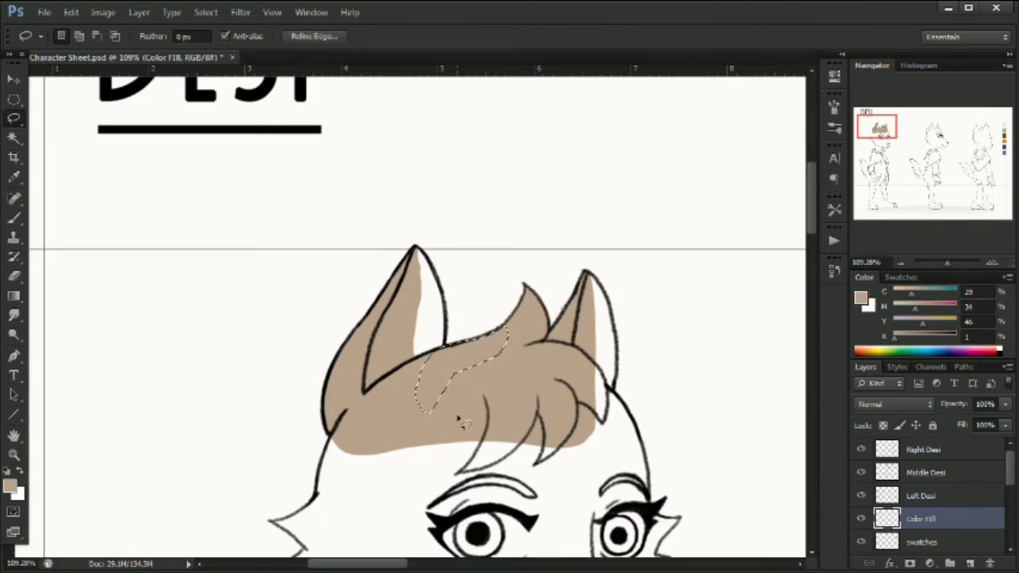
{"action": "key", "text": "alt+BackSpace"}
{"action": "key", "text": "ctrl+d"}
Set the foreground colour to a greyer tan of C 29, M 30, Y 38, K 1 and recolour the left figure's head fill.
{"action": "left_click", "coordinate": [938, 264]}
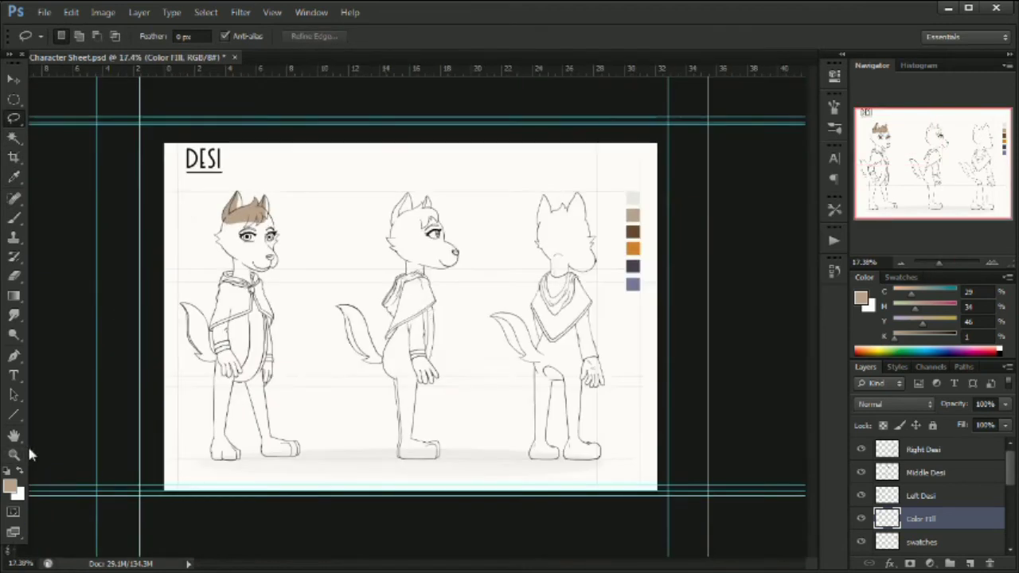
{"action": "left_click", "coordinate": [10, 486]}
{"action": "left_click_drag", "start_coordinate": [137, 175], "coordinate": [143, 175]}
{"action": "left_click", "coordinate": [465, 112]}
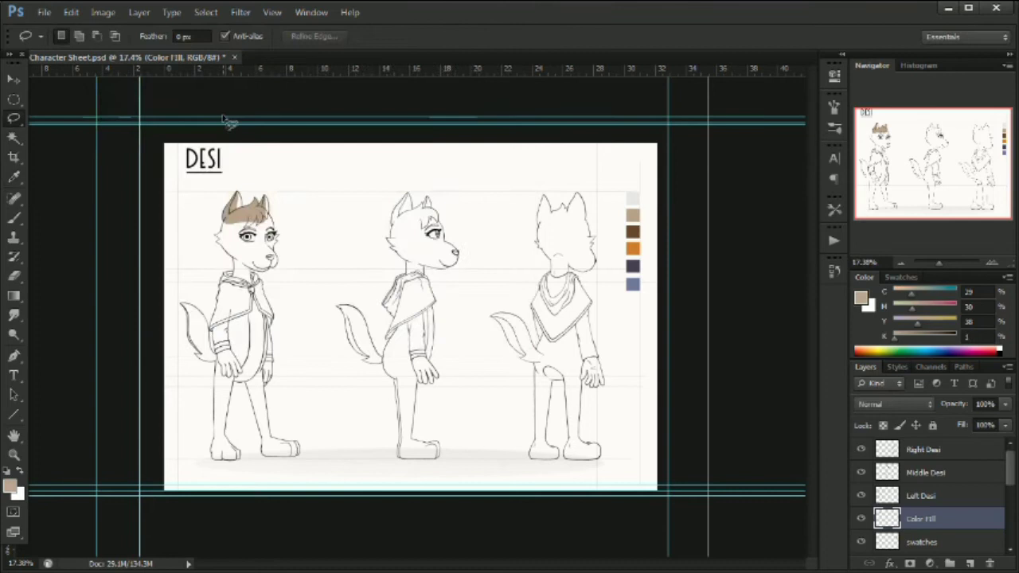
{"action": "key", "text": "w"}
{"action": "left_click", "coordinate": [237, 225]}
Recolour the tan square on the swatches layer with the greyer tan and deselect.
{"action": "left_click", "coordinate": [921, 541]}
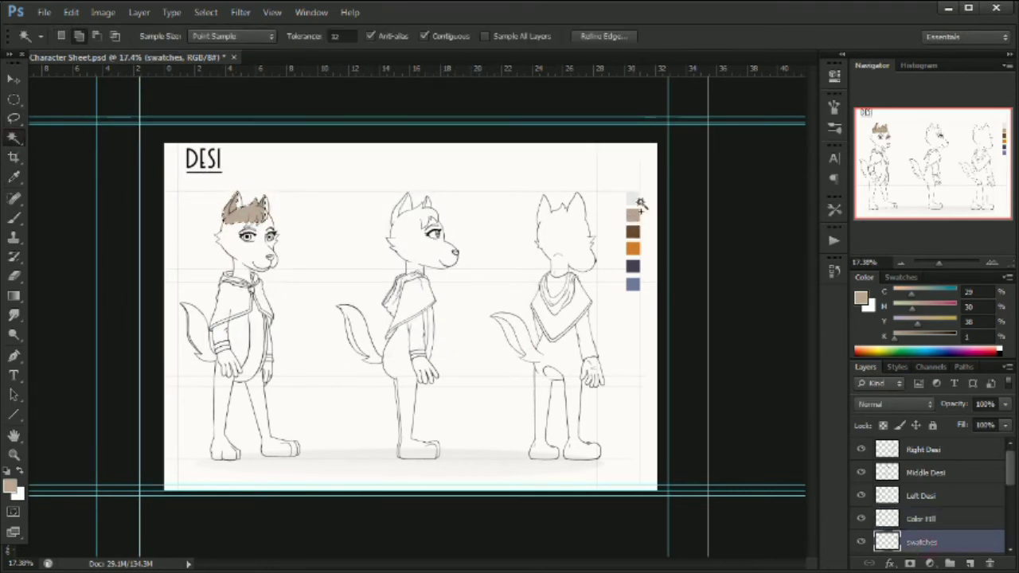
{"action": "left_click", "coordinate": [635, 217]}
{"action": "key", "text": "alt+BackSpace"}
{"action": "left_click", "coordinate": [206, 13]}
{"action": "left_click", "coordinate": [217, 41]}
Fill the left figure's cheek and the area around the eyes with the greyer tan on the Color Fill layer.
{"action": "left_click", "coordinate": [942, 516]}
{"action": "left_click", "coordinate": [15, 454]}
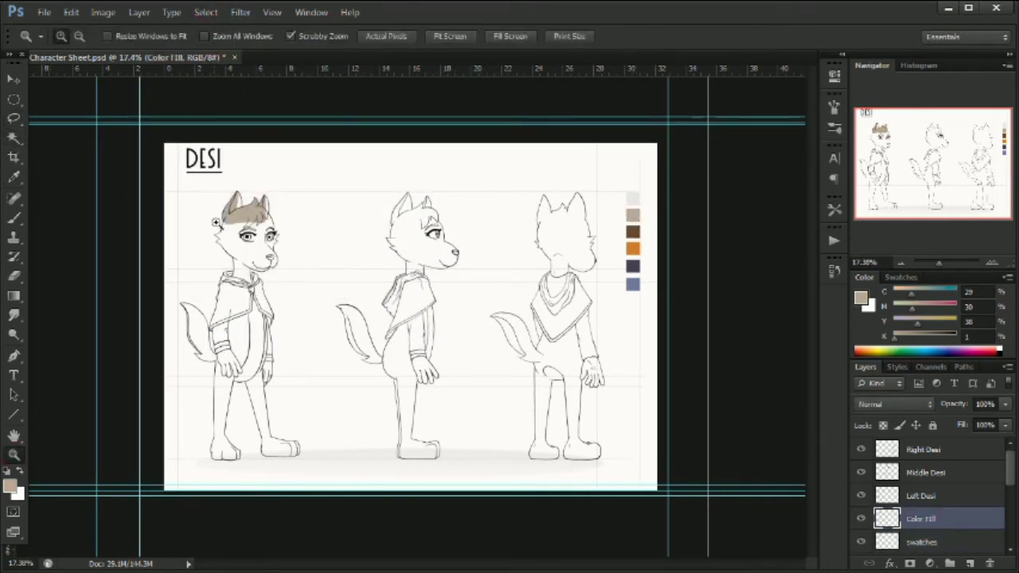
{"action": "mouse_move", "coordinate": [216, 217]}
{"action": "left_mouse_down"}
{"action": "mouse_move", "coordinate": [482, 371]}
{"action": "mouse_move", "coordinate": [435, 307]}
{"action": "mouse_move", "coordinate": [395, 213]}
{"action": "left_mouse_up"}
{"action": "left_click", "coordinate": [11, 119]}
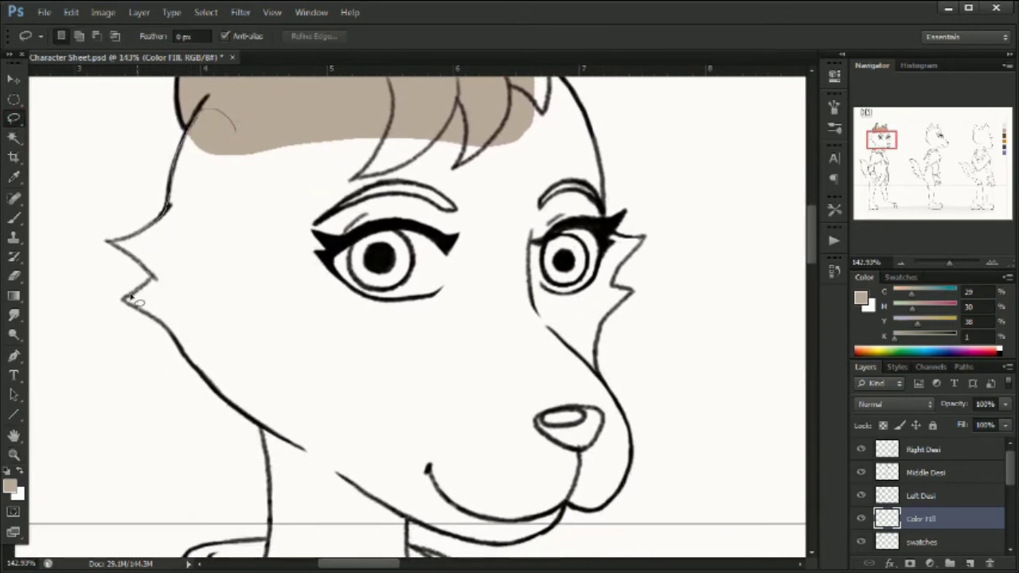
{"action": "mouse_move", "coordinate": [166, 331]}
{"action": "left_mouse_down"}
{"action": "mouse_move", "coordinate": [344, 119]}
{"action": "mouse_move", "coordinate": [238, 128]}
{"action": "left_mouse_up"}
{"action": "key", "text": "alt+BackSpace"}
{"action": "key", "text": "ctrl+d"}
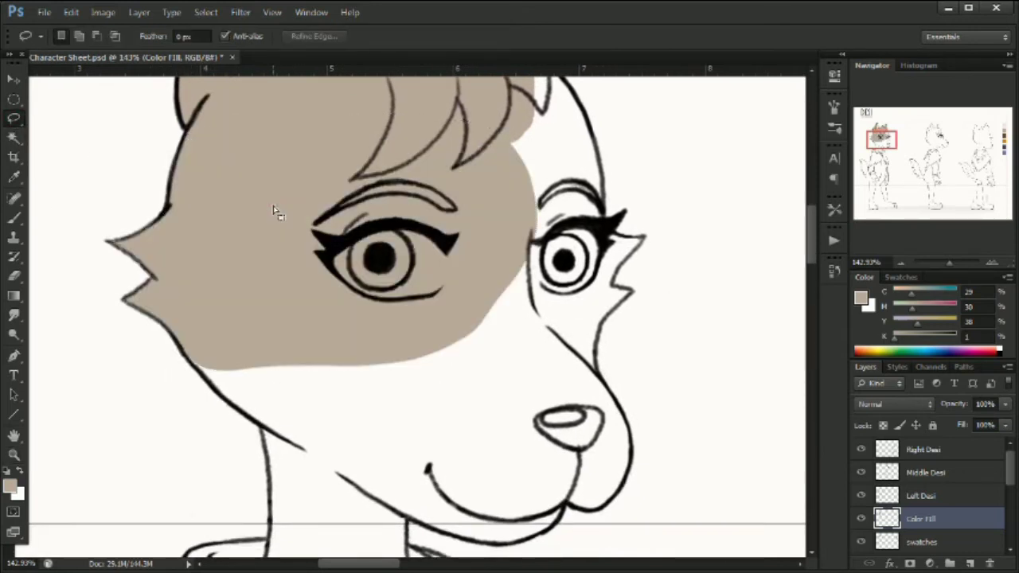
{"action": "left_click_drag", "start_coordinate": [573, 200], "coordinate": [531, 247]}
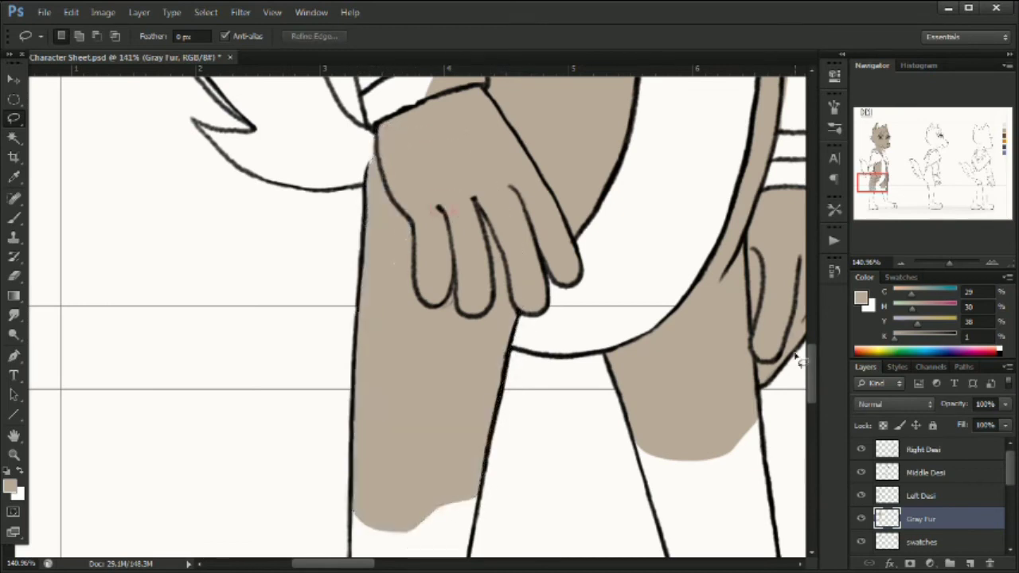
Fill the lower part of the left figure's leg with the greyer tan on the Gray Fur layer.
{"action": "left_click_drag", "start_coordinate": [811, 371], "coordinate": [817, 418]}
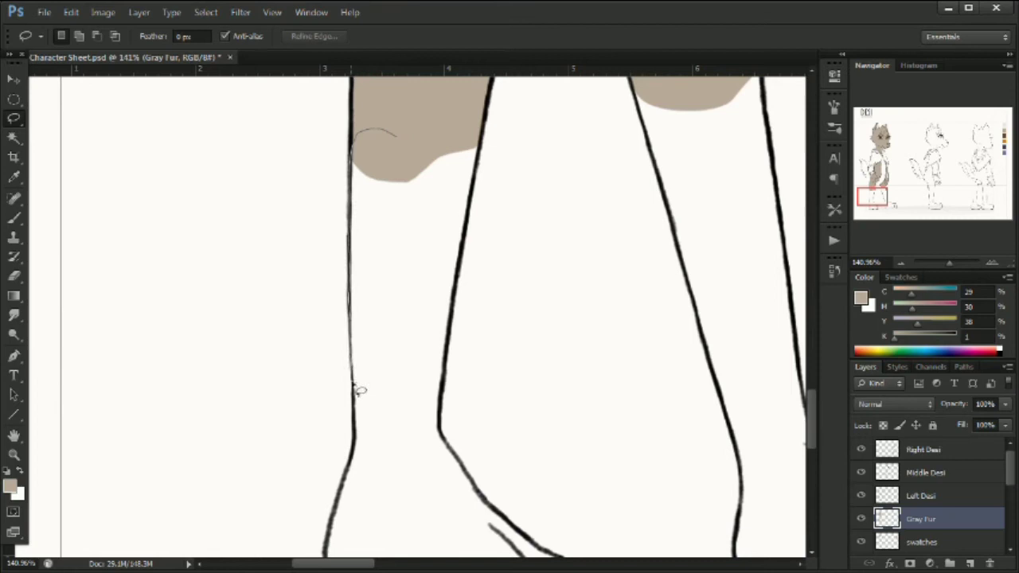
{"action": "mouse_move", "coordinate": [437, 417]}
{"action": "left_mouse_down"}
{"action": "mouse_move", "coordinate": [466, 231]}
{"action": "mouse_move", "coordinate": [416, 141]}
{"action": "left_mouse_up"}
{"action": "key", "text": "alt+BackSpace"}
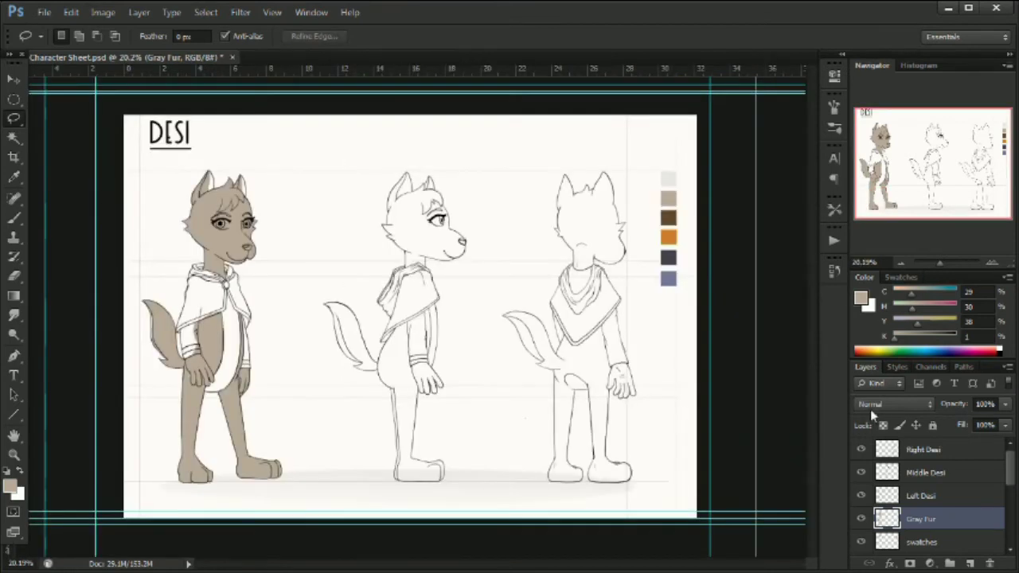
Sample the light grey swatch and fill the upper part of the left figure's tail edge strip on the Pale fur layer.
{"action": "key", "text": "i"}
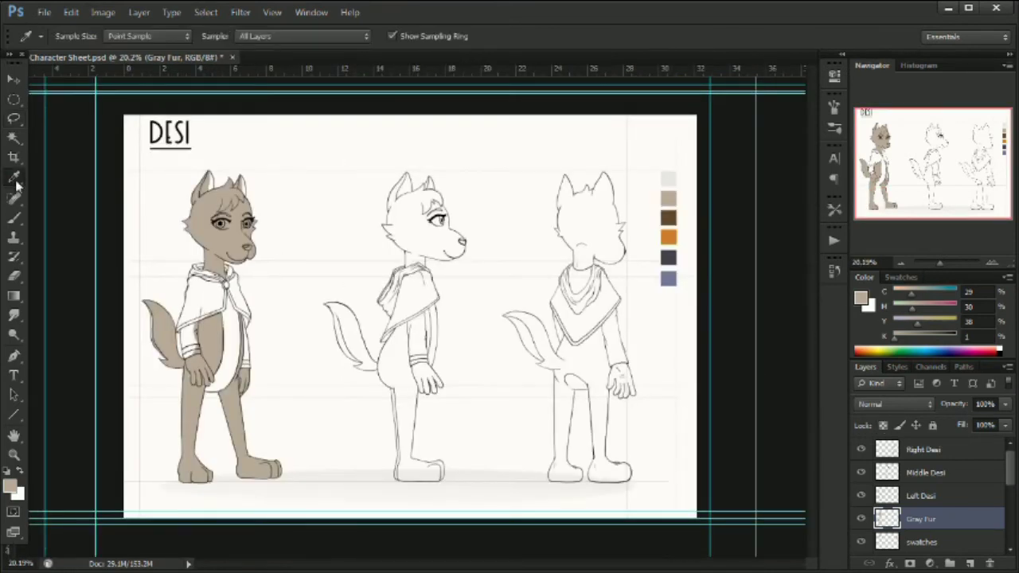
{"action": "left_click", "coordinate": [667, 178]}
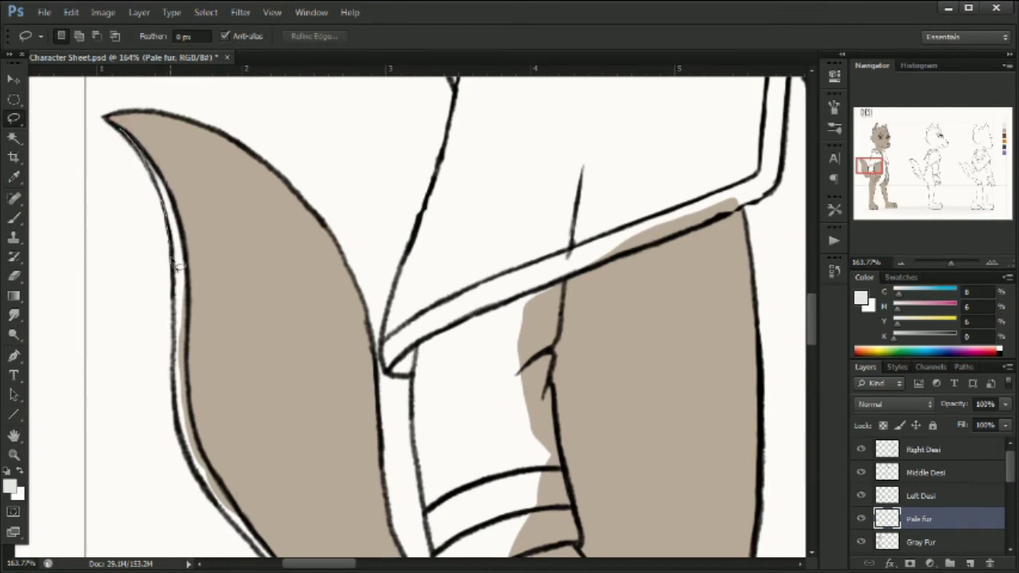
{"action": "left_click_drag", "start_coordinate": [137, 147], "coordinate": [132, 142]}
{"action": "key", "text": "alt+BackSpace"}
{"action": "key", "text": "ctrl+d"}
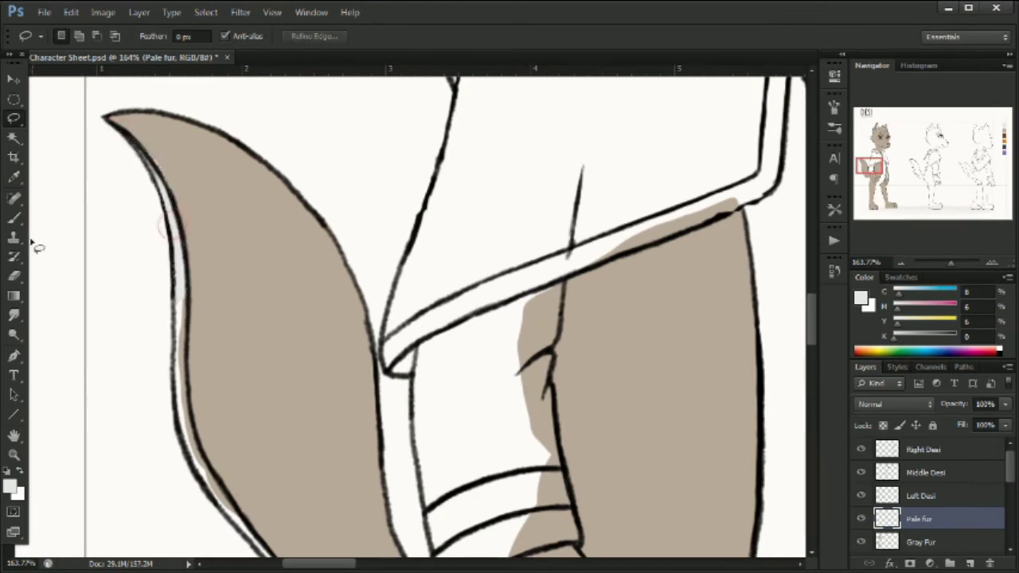
{"action": "left_click", "coordinate": [15, 275]}
Continue the light grey fill down the tail's edge strip and erase the overspill along the outline.
{"action": "left_click", "coordinate": [14, 118]}
{"action": "left_click_drag", "start_coordinate": [275, 348], "coordinate": [288, 225]}
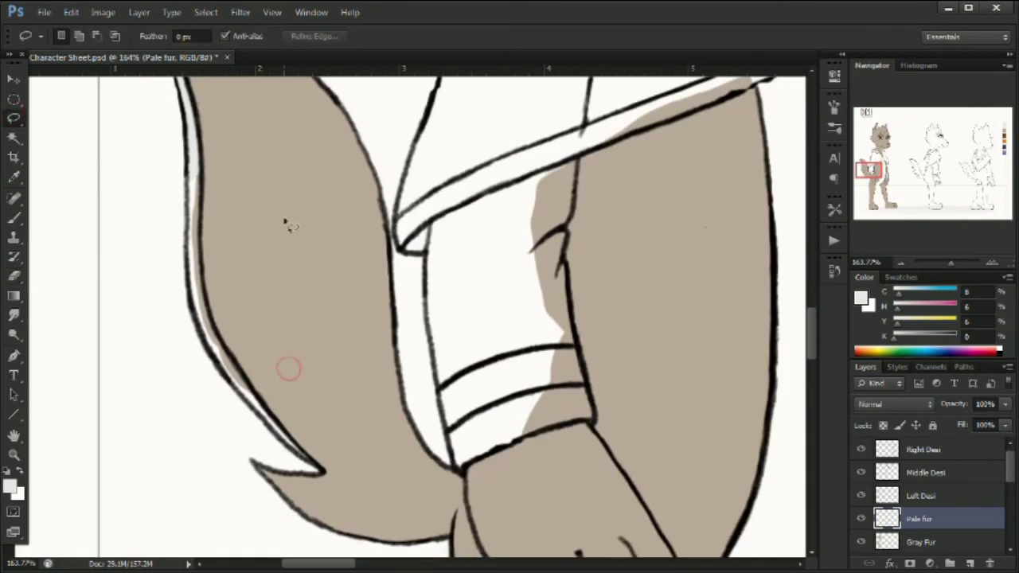
{"action": "left_click_drag", "start_coordinate": [202, 255], "coordinate": [197, 161]}
{"action": "key", "text": "alt+BackSpace"}
{"action": "key", "text": "ctrl+d"}
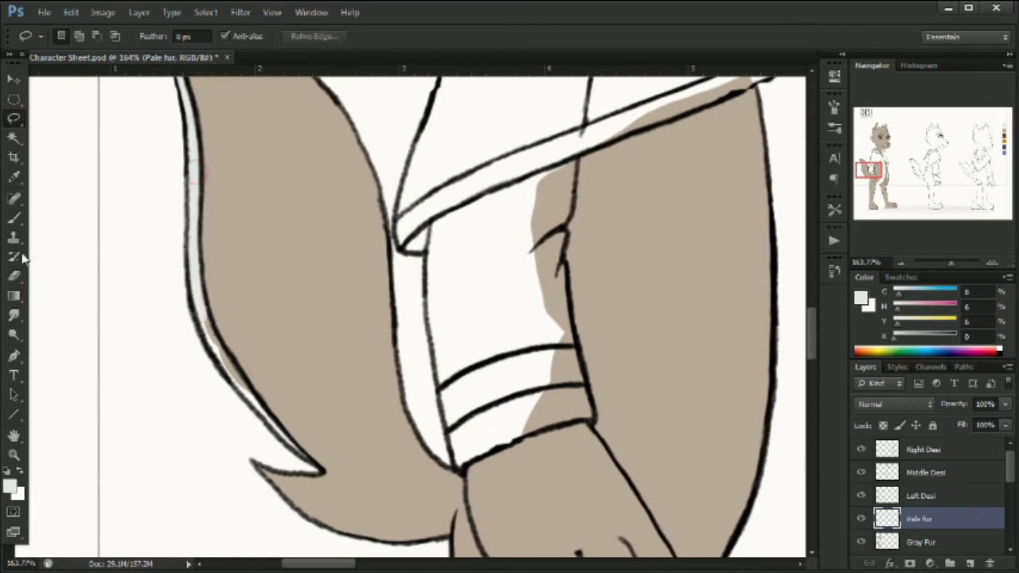
{"action": "left_click", "coordinate": [15, 275]}
{"action": "left_click_drag", "start_coordinate": [232, 333], "coordinate": [156, 270]}
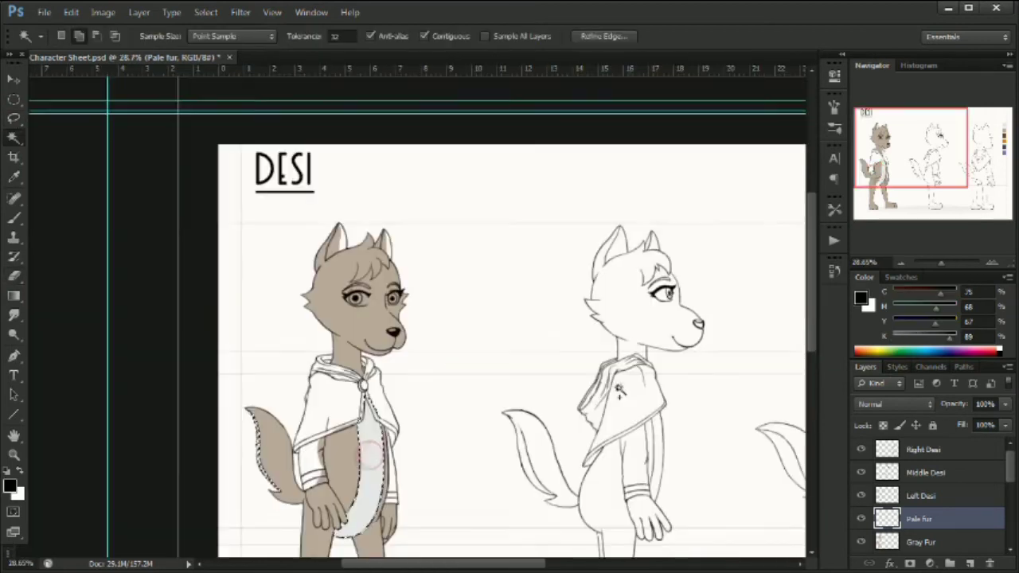
Set the foreground colour to a paler grey of C 3, M 2, Y 2, K 0 and refill the selected belly and tail fur.
{"action": "scroll", "coordinate": [509, 318], "scroll_direction": "down", "scroll_amount": 3}
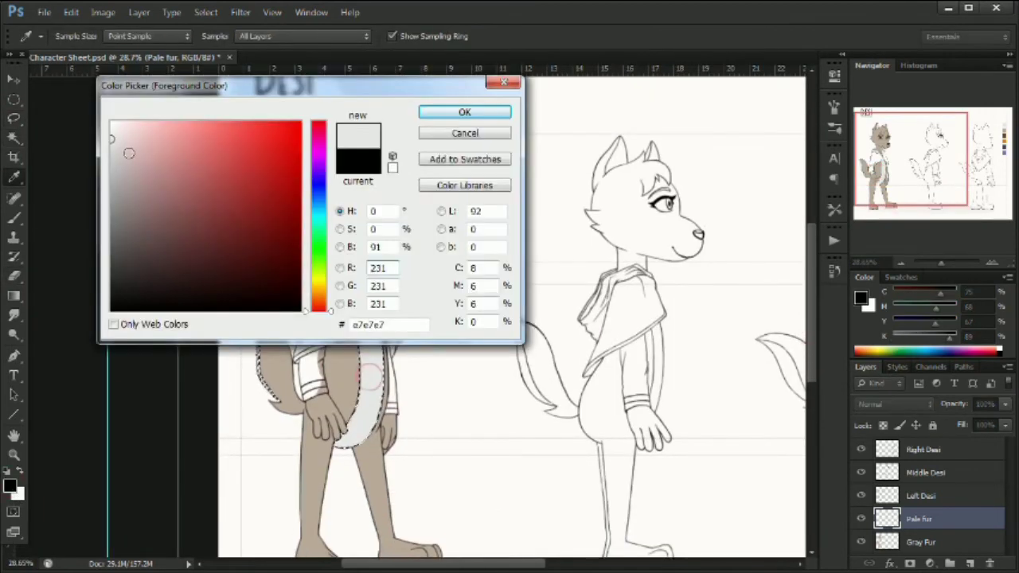
{"action": "left_click", "coordinate": [354, 398]}
{"action": "left_click", "coordinate": [338, 372]}
{"action": "left_click_drag", "start_coordinate": [152, 159], "coordinate": [112, 128]}
{"action": "left_click", "coordinate": [469, 114]}
{"action": "key", "text": "alt+BackSpace"}
Recolour the light grey square on the swatches layer with the paler grey and deselect.
{"action": "left_click_drag", "start_coordinate": [416, 564], "coordinate": [511, 564]}
{"action": "scroll", "coordinate": [917, 525], "scroll_direction": "down", "scroll_amount": 1}
{"action": "left_click", "coordinate": [921, 538]}
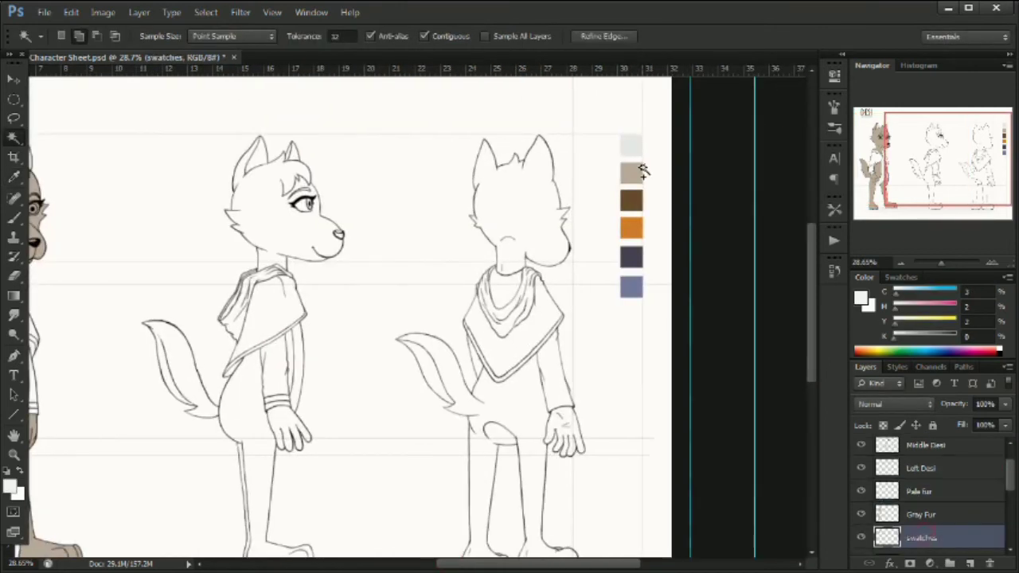
{"action": "left_click", "coordinate": [633, 148]}
{"action": "key", "text": "alt+BackSpace"}
{"action": "left_click", "coordinate": [202, 12]}
{"action": "left_click", "coordinate": [220, 43]}
Fill both inner ears of the left figure with pale pink, C 9, M 17, Y 12, K 0, on the Inner Ears layer.
{"action": "left_click", "coordinate": [924, 491]}
{"action": "key", "text": "ctrl+0"}
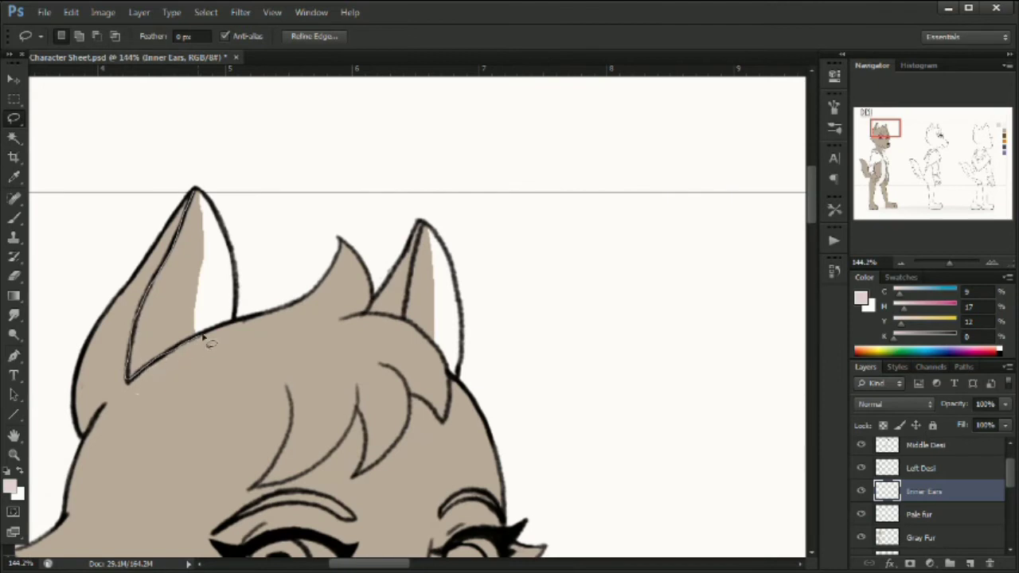
{"action": "key", "text": "alt+BackSpace"}
{"action": "key", "text": "ctrl+d"}
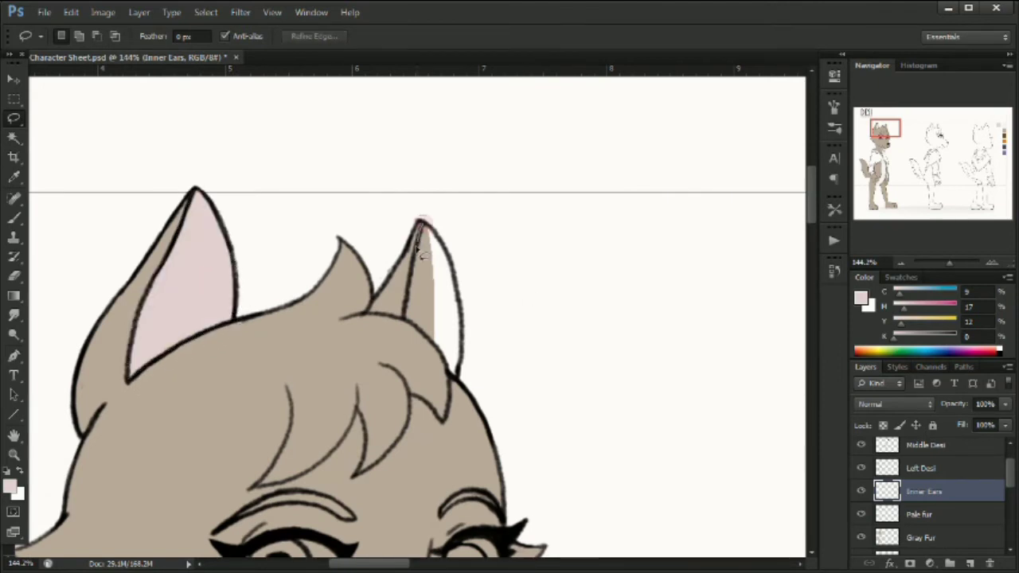
{"action": "key", "text": "alt+BackSpace"}
{"action": "key", "text": "ctrl+d"}
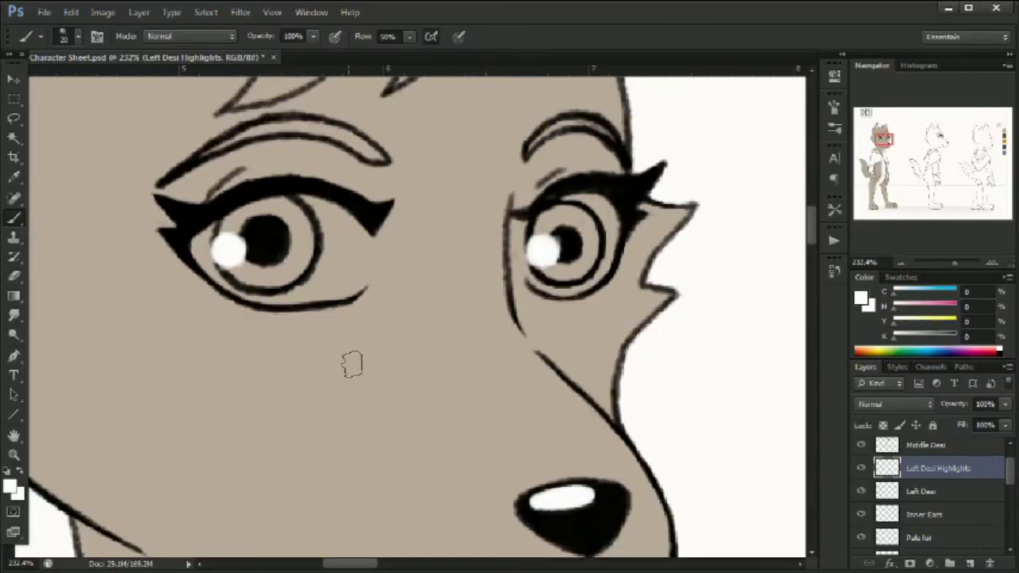
Paint short white streak highlights beneath the round highlights in both of the left figure's eyes.
{"action": "key", "text": "e"}
{"action": "key", "text": "b"}
{"action": "left_click_drag", "start_coordinate": [256, 267], "coordinate": [245, 282]}
{"action": "mouse_move", "coordinate": [955, 263]}
{"action": "left_mouse_down"}
{"action": "mouse_move", "coordinate": [945, 263]}
{"action": "mouse_move", "coordinate": [957, 263]}
{"action": "left_mouse_up"}
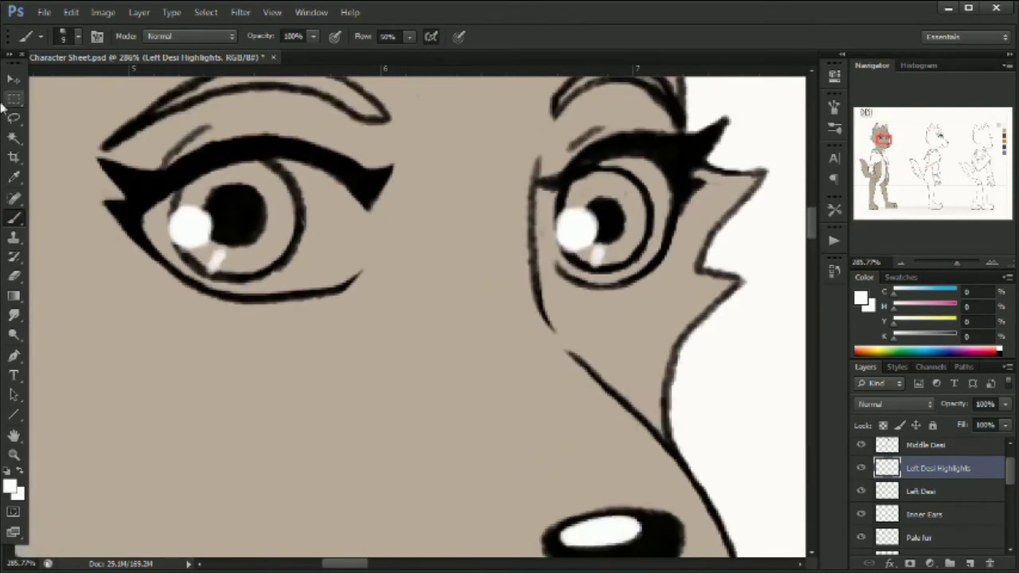
Select the left figure's eye highlights, nudge them slightly upward with Free Transform, and deselect.
{"action": "left_click", "coordinate": [13, 118]}
{"action": "mouse_move", "coordinate": [227, 192]}
{"action": "left_mouse_down"}
{"action": "mouse_move", "coordinate": [292, 342]}
{"action": "mouse_move", "coordinate": [229, 181]}
{"action": "left_mouse_up"}
{"action": "key", "text": "ctrl+t"}
{"action": "key", "text": "Up"}
{"action": "key", "text": "Up"}
{"action": "key", "text": "Up"}
{"action": "key", "text": "Up"}
{"action": "key", "text": "Up"}
{"action": "key", "text": "Up"}
{"action": "key", "text": "Return"}
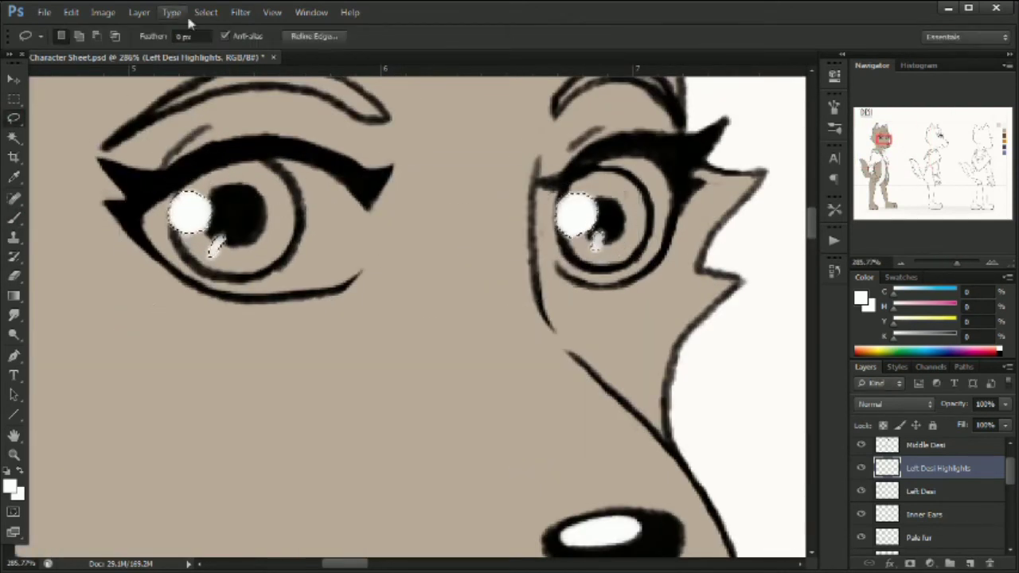
{"action": "left_click", "coordinate": [204, 12]}
{"action": "left_click", "coordinate": [216, 43]}
{"action": "left_click_drag", "start_coordinate": [957, 263], "coordinate": [940, 265]}
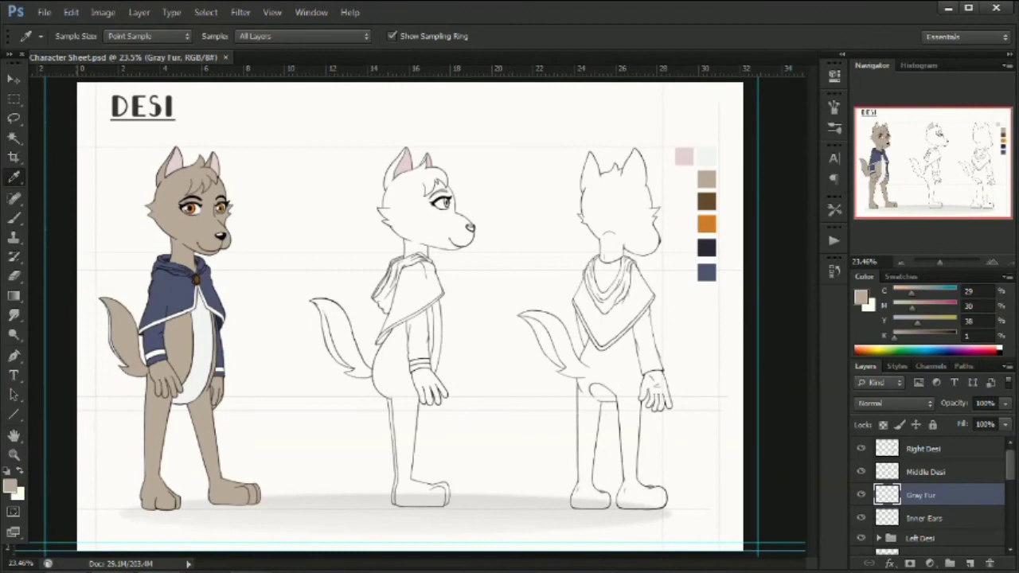
Reorder the Gray Fur layer so it sits directly below the Inner Ears layer.
{"action": "key", "text": "z"}
{"action": "mouse_move", "coordinate": [372, 144]}
{"action": "left_mouse_down"}
{"action": "mouse_move", "coordinate": [461, 246]}
{"action": "mouse_move", "coordinate": [287, 252]}
{"action": "left_mouse_up"}
{"action": "mouse_move", "coordinate": [282, 263]}
{"action": "left_mouse_down"}
{"action": "mouse_move", "coordinate": [316, 296]}
{"action": "mouse_move", "coordinate": [390, 323]}
{"action": "left_mouse_up"}
{"action": "left_click_drag", "start_coordinate": [159, 88], "coordinate": [213, 187]}
{"action": "key", "text": "l"}
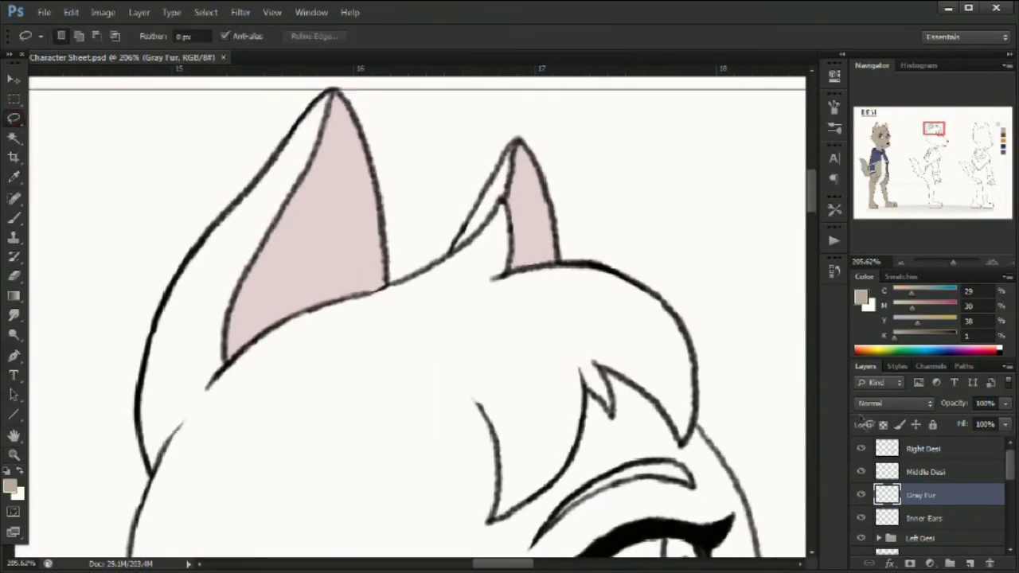
{"action": "left_click_drag", "start_coordinate": [915, 495], "coordinate": [915, 525]}
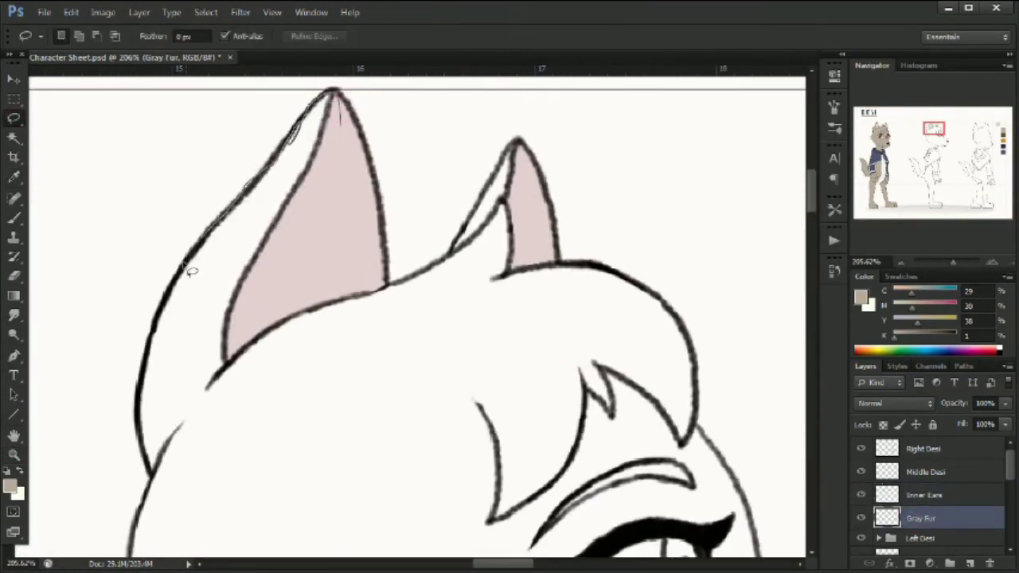
Fill the back of the middle figure's larger ear and the adjoining head area with grey fur colour.
{"action": "mouse_move", "coordinate": [144, 422]}
{"action": "left_mouse_down"}
{"action": "mouse_move", "coordinate": [358, 230]}
{"action": "mouse_move", "coordinate": [334, 99]}
{"action": "left_mouse_up"}
{"action": "key", "text": "alt+BackSpace"}
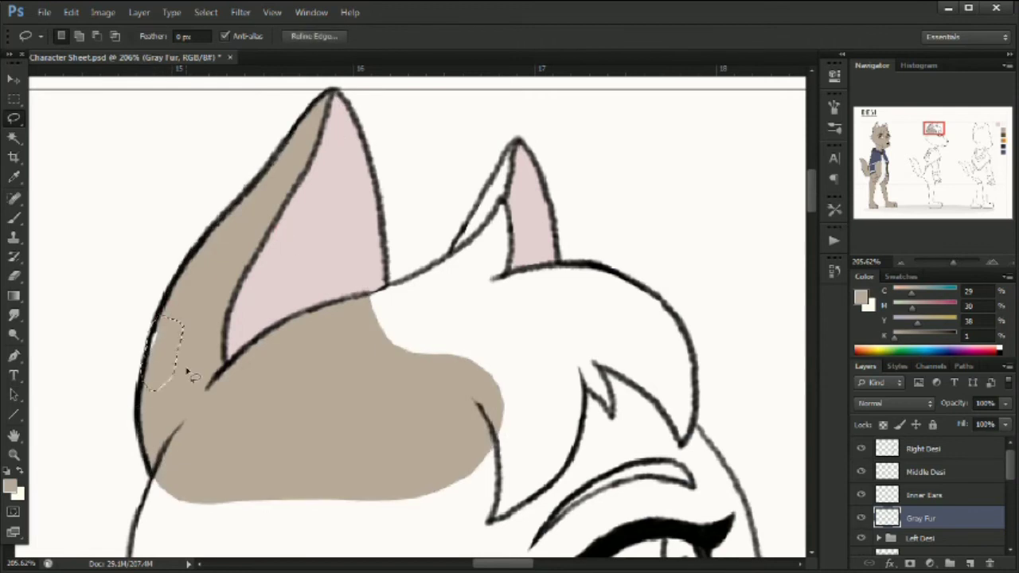
{"action": "left_click", "coordinate": [165, 350]}
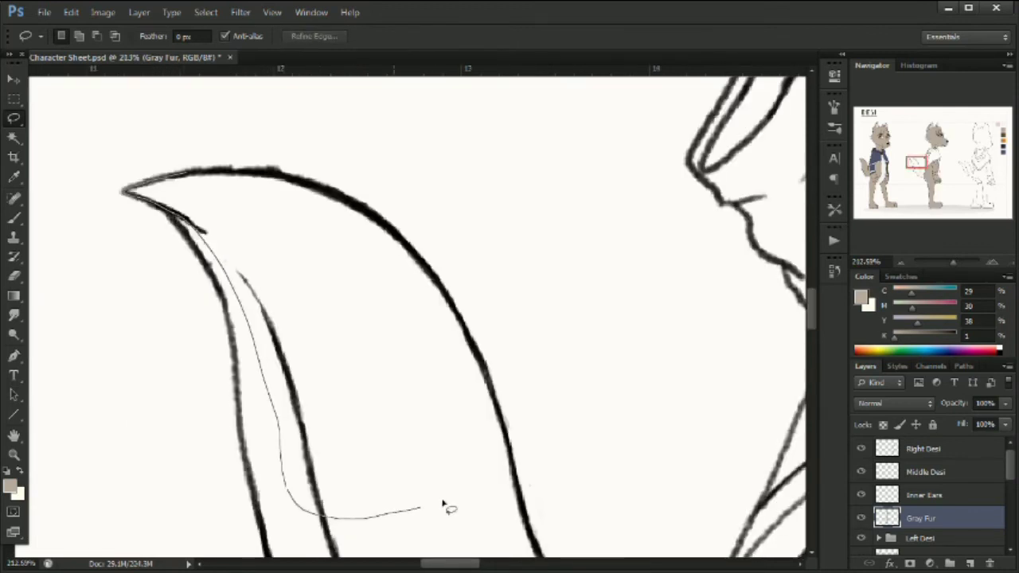
Fill the tip of the middle figure's tail with the grey fur colour and deselect.
{"action": "mouse_move", "coordinate": [446, 504]}
{"action": "left_mouse_down"}
{"action": "mouse_move", "coordinate": [499, 418]}
{"action": "mouse_move", "coordinate": [475, 347]}
{"action": "left_mouse_up"}
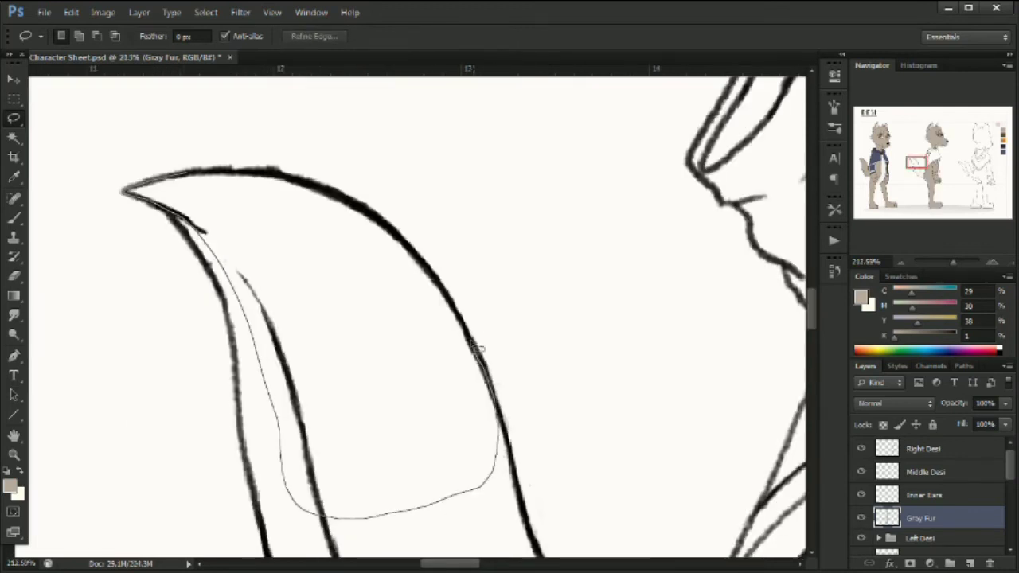
{"action": "mouse_move", "coordinate": [386, 224]}
{"action": "left_mouse_down"}
{"action": "mouse_move", "coordinate": [219, 175]}
{"action": "mouse_move", "coordinate": [128, 189]}
{"action": "left_mouse_up"}
{"action": "key", "text": "alt+BackSpace"}
{"action": "left_click", "coordinate": [310, 331]}
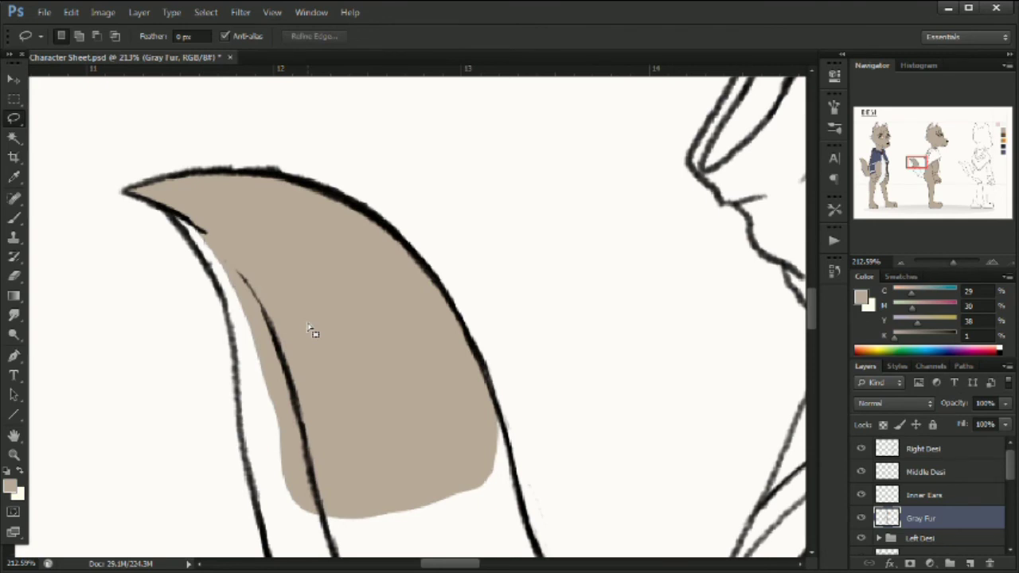
Continue the grey fill down the middle section of the tail on the Gray Fur layer and deselect.
{"action": "left_click_drag", "start_coordinate": [317, 505], "coordinate": [149, 251]}
{"action": "mouse_move", "coordinate": [221, 204]}
{"action": "left_mouse_down"}
{"action": "mouse_move", "coordinate": [181, 396]}
{"action": "mouse_move", "coordinate": [428, 424]}
{"action": "mouse_move", "coordinate": [348, 223]}
{"action": "mouse_move", "coordinate": [248, 175]}
{"action": "left_mouse_up"}
{"action": "key", "text": "alt+bracketright"}
{"action": "key", "text": "alt+BackSpace"}
{"action": "key", "text": "ctrl+z"}
{"action": "key", "text": "alt+bracketleft"}
{"action": "key", "text": "alt+BackSpace"}
{"action": "key", "text": "ctrl+d"}
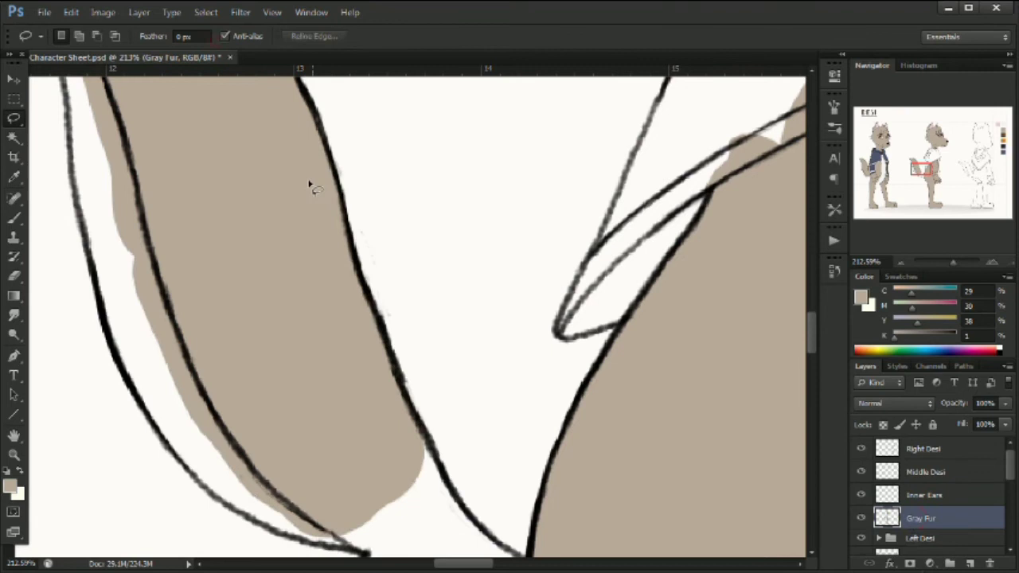
Clean up the tail's outer outline with the Eraser on the Middle Desi line art layer.
{"action": "left_click_drag", "start_coordinate": [344, 403], "coordinate": [258, 284]}
{"action": "key", "text": "alt+bracketright"}
{"action": "key", "text": "alt+bracketright"}
{"action": "key", "text": "e"}
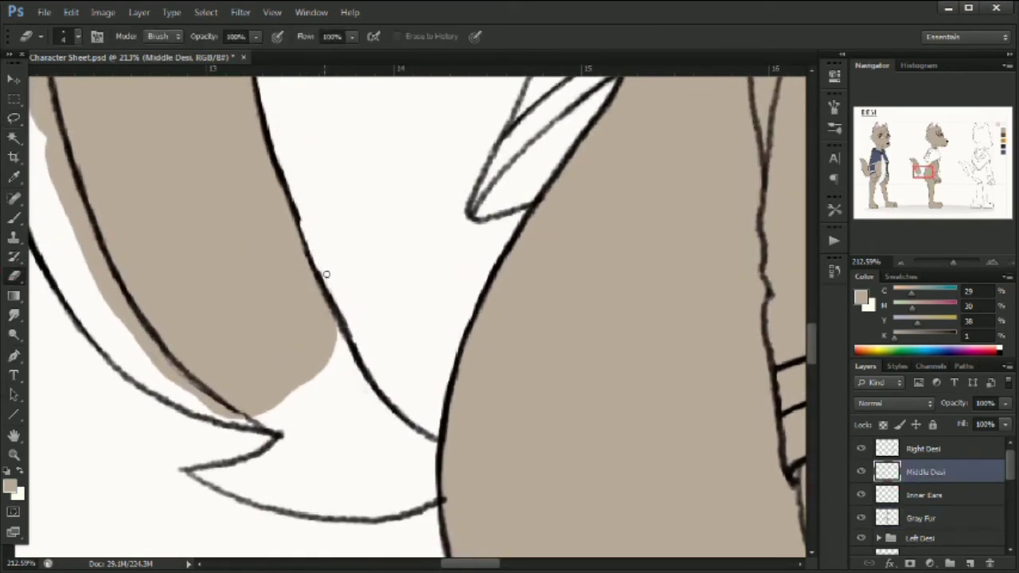
{"action": "left_click_drag", "start_coordinate": [418, 121], "coordinate": [413, 270]}
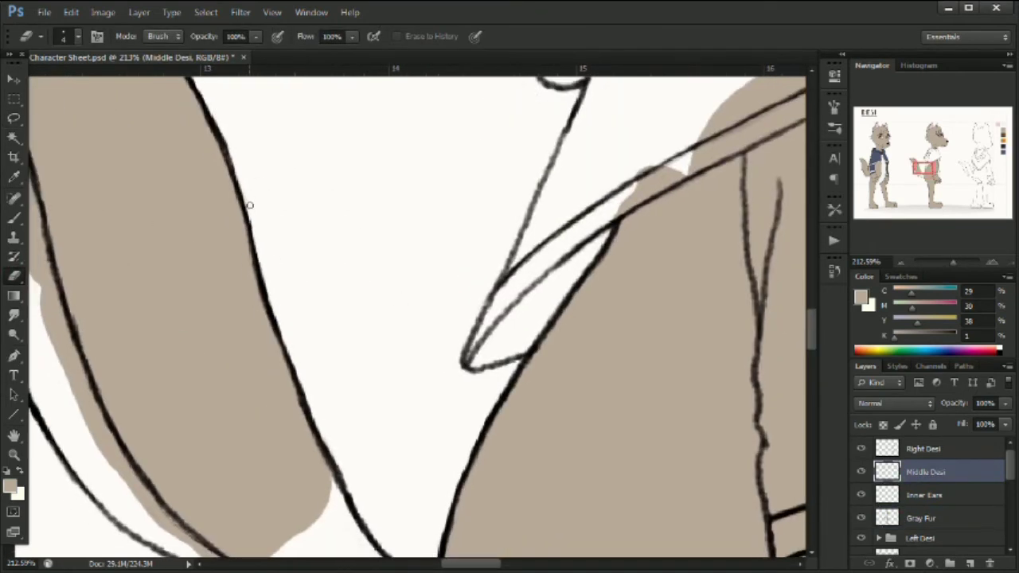
Fill the base of the middle figure's tail up to the hip with grey on the Gray Fur layer, including the leftover gaps.
{"action": "left_click", "coordinate": [918, 514]}
{"action": "left_click_drag", "start_coordinate": [348, 359], "coordinate": [332, 112]}
{"action": "key", "text": "l"}
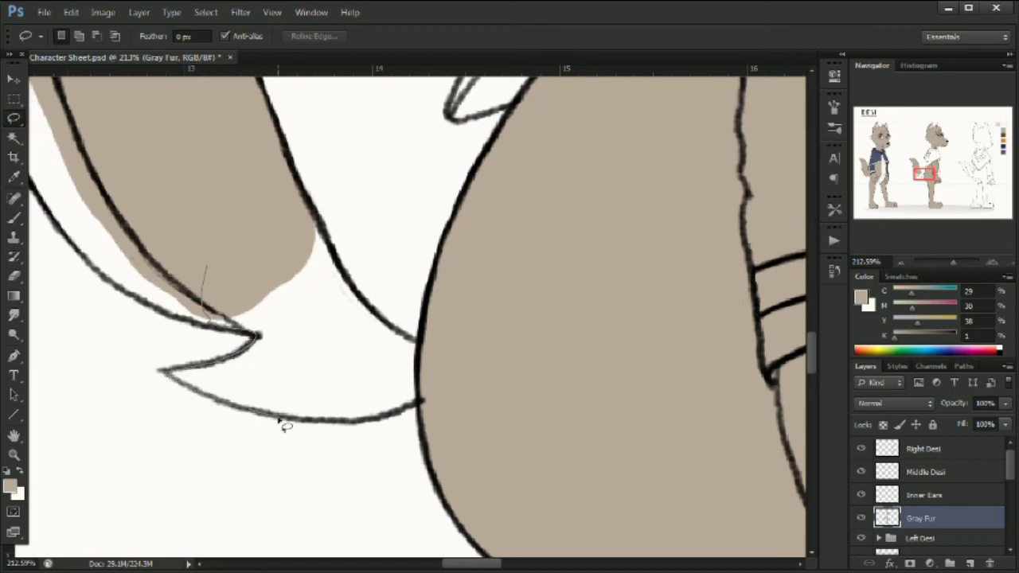
{"action": "left_click_drag", "start_coordinate": [374, 317], "coordinate": [417, 402]}
{"action": "key", "text": "alt+BackSpace"}
{"action": "key", "text": "ctrl+d"}
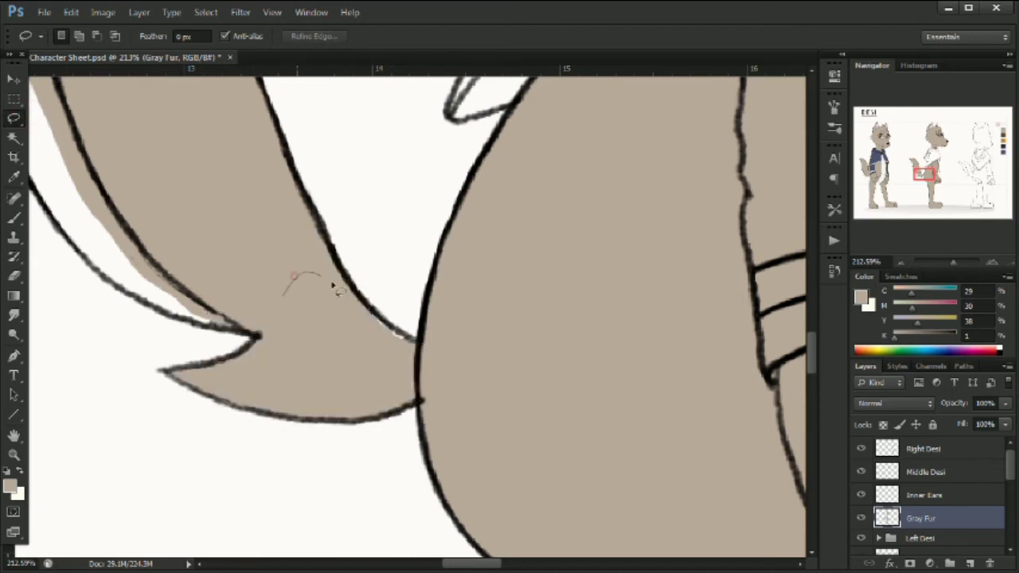
{"action": "left_click_drag", "start_coordinate": [332, 283], "coordinate": [318, 340]}
{"action": "key", "text": "alt+BackSpace"}
{"action": "key", "text": "ctrl+d"}
Erase the tail line's end that overlaps the hip on the Middle Desi layer.
{"action": "left_click", "coordinate": [925, 472]}
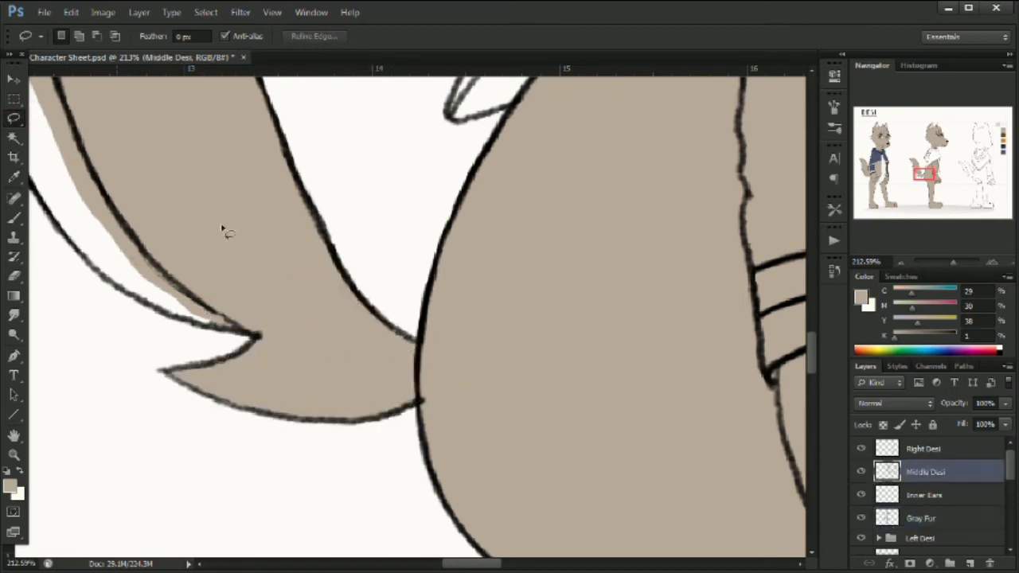
{"action": "left_click", "coordinate": [15, 276]}
{"action": "left_click_drag", "start_coordinate": [432, 391], "coordinate": [426, 402]}
Sample the pale belly colour from the left figure and add a layer named Pale Fur above Gray Fur.
{"action": "left_click", "coordinate": [921, 518]}
{"action": "left_click_drag", "start_coordinate": [953, 262], "coordinate": [939, 262]}
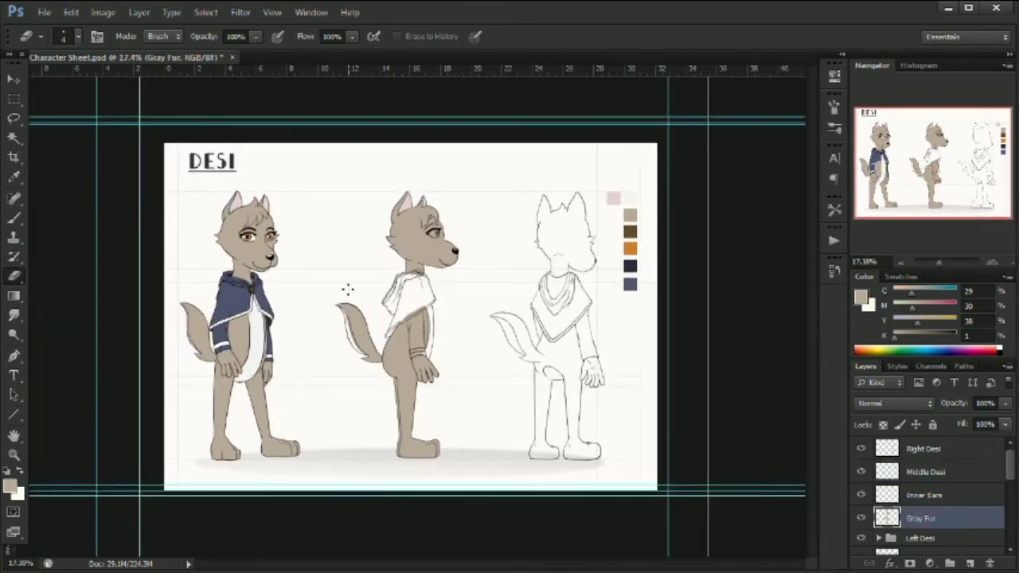
{"action": "scroll", "coordinate": [921, 493], "scroll_direction": "down", "scroll_amount": 4}
{"action": "left_click", "coordinate": [879, 447]}
{"action": "left_click", "coordinate": [14, 177]}
{"action": "left_click", "coordinate": [258, 322]}
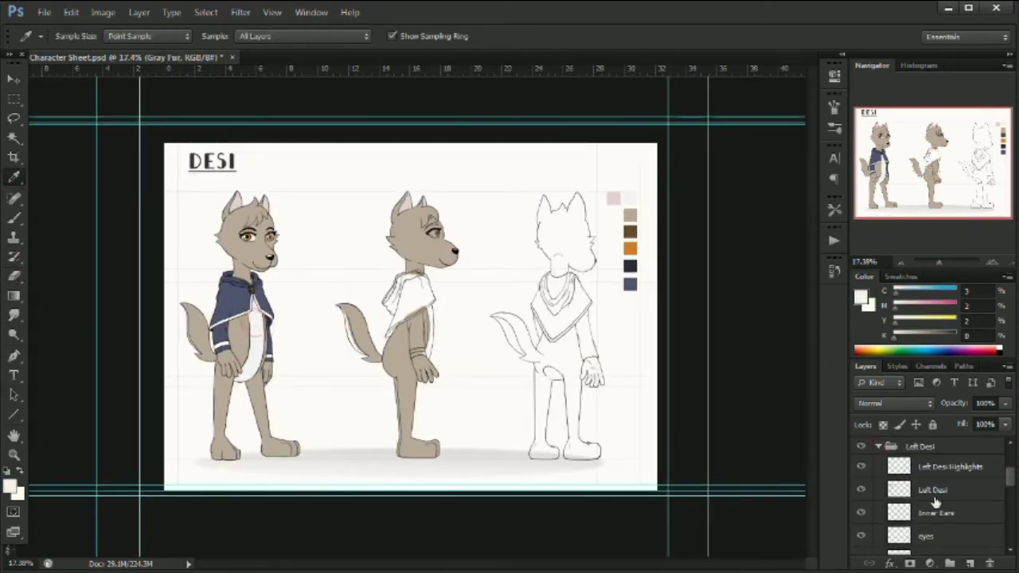
{"action": "scroll", "coordinate": [934, 501], "scroll_direction": "up", "scroll_amount": 4}
{"action": "left_click", "coordinate": [970, 564]}
{"action": "double_click", "coordinate": [921, 519]}
{"action": "type", "text": "Pale Fur"}
{"action": "key", "text": "Return"}
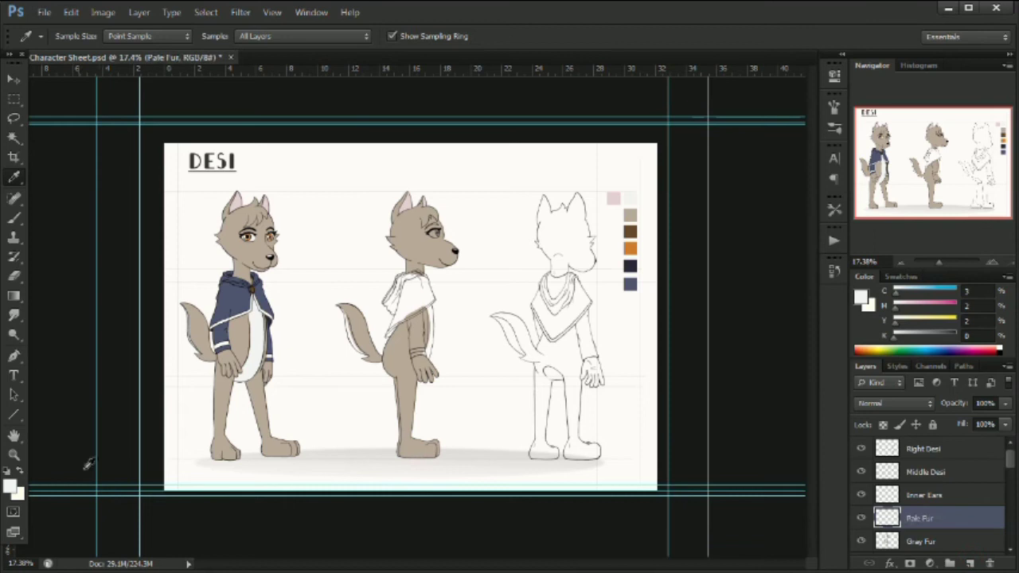
Fill the upper part of the middle figure's belly strip below the cape with the pale fur colour.
{"action": "key", "text": "z"}
{"action": "left_click_drag", "start_coordinate": [430, 315], "coordinate": [466, 417]}
{"action": "key", "text": "l"}
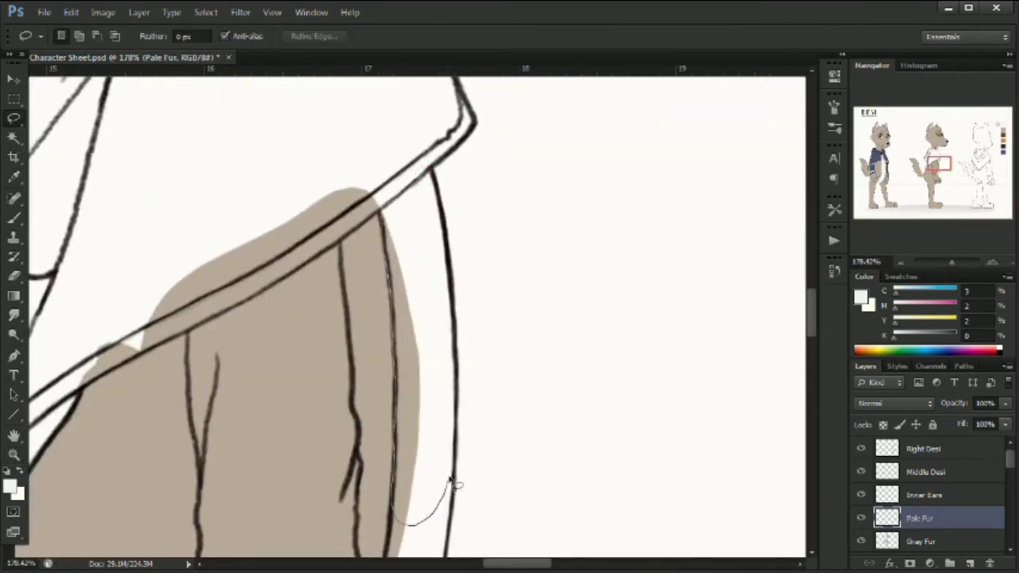
{"action": "left_click_drag", "start_coordinate": [437, 187], "coordinate": [383, 208]}
{"action": "key", "text": "alt+BackSpace"}
{"action": "key", "text": "ctrl+d"}
Extend the pale fur fill down the belly strip to the hand and deselect.
{"action": "left_click_drag", "start_coordinate": [810, 307], "coordinate": [811, 340]}
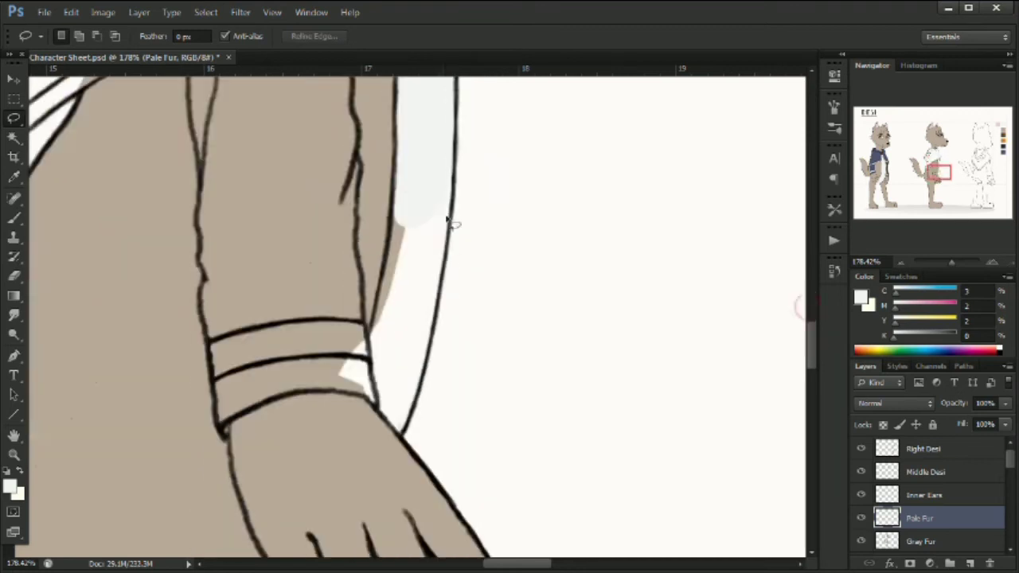
{"action": "mouse_move", "coordinate": [428, 158]}
{"action": "left_mouse_down"}
{"action": "mouse_move", "coordinate": [391, 231]}
{"action": "mouse_move", "coordinate": [371, 349]}
{"action": "left_mouse_up"}
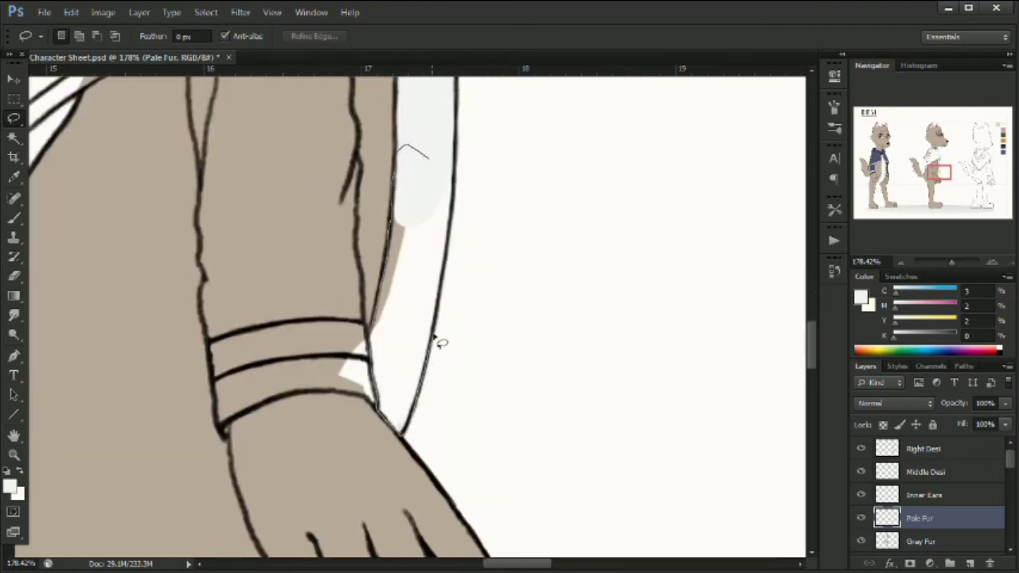
{"action": "left_click_drag", "start_coordinate": [456, 202], "coordinate": [433, 152]}
{"action": "key", "text": "alt+BackSpace"}
{"action": "key", "text": "ctrl+d"}
Fill the upper end of the middle figure's tail edge strip with the pale fur colour.
{"action": "left_click_drag", "start_coordinate": [952, 263], "coordinate": [934, 264]}
{"action": "key", "text": "z"}
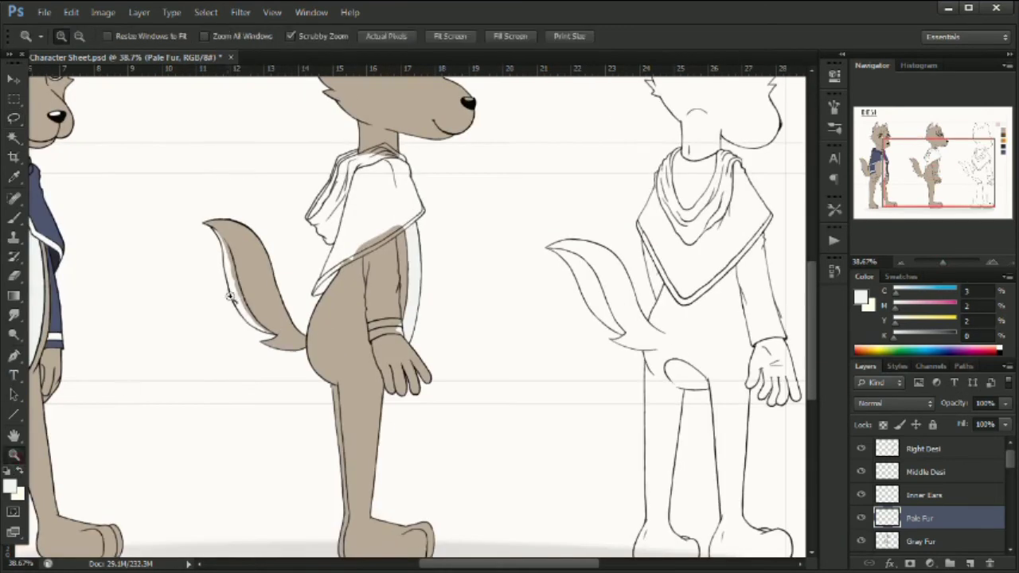
{"action": "left_click_drag", "start_coordinate": [230, 242], "coordinate": [337, 230]}
{"action": "left_click_drag", "start_coordinate": [248, 174], "coordinate": [351, 242]}
{"action": "key", "text": "l"}
{"action": "left_click_drag", "start_coordinate": [296, 274], "coordinate": [390, 476]}
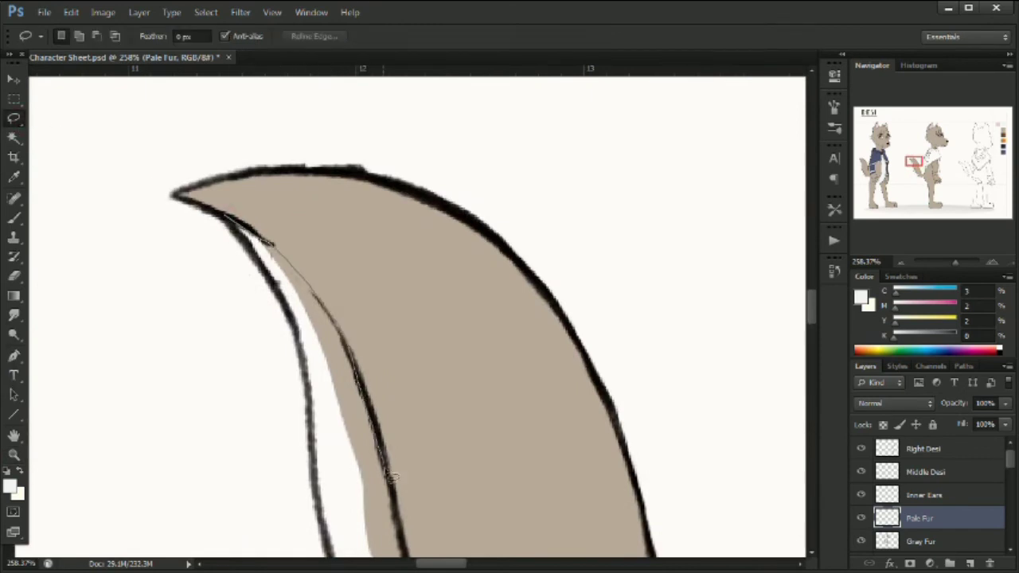
{"action": "left_click_drag", "start_coordinate": [256, 266], "coordinate": [226, 217]}
{"action": "key", "text": "alt+BackSpace"}
{"action": "key", "text": "ctrl+d"}
Erase the pale overspill at the tail's edge and continue the pale fill down the strip's middle section.
{"action": "mouse_move", "coordinate": [282, 366]}
{"action": "left_mouse_down"}
{"action": "mouse_move", "coordinate": [230, 276]}
{"action": "mouse_move", "coordinate": [226, 284]}
{"action": "left_mouse_up"}
{"action": "key", "text": "e"}
{"action": "left_click_drag", "start_coordinate": [286, 225], "coordinate": [294, 266]}
{"action": "left_click_drag", "start_coordinate": [379, 394], "coordinate": [355, 183]}
{"action": "key", "text": "l"}
{"action": "mouse_move", "coordinate": [265, 178]}
{"action": "left_mouse_down"}
{"action": "mouse_move", "coordinate": [255, 318]}
{"action": "mouse_move", "coordinate": [374, 410]}
{"action": "mouse_move", "coordinate": [295, 177]}
{"action": "left_mouse_up"}
{"action": "key", "text": "alt+BackSpace"}
{"action": "key", "text": "ctrl+d"}
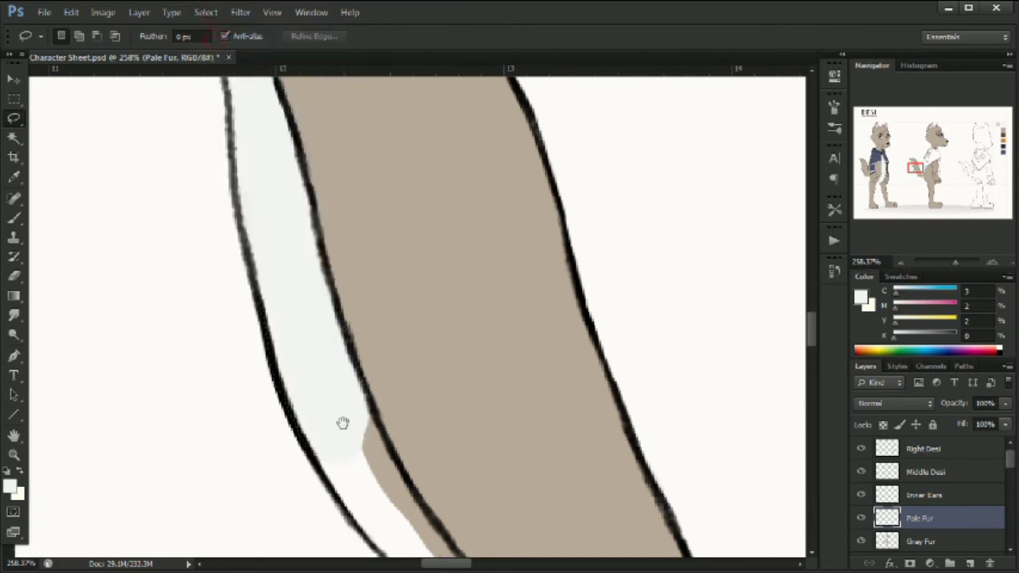
Fill the lower part of the tail's edge strip down to its point with the pale fur colour, leaving Middle Desi active for erasing.
{"action": "left_click_drag", "start_coordinate": [341, 422], "coordinate": [166, 139]}
{"action": "left_click_drag", "start_coordinate": [274, 217], "coordinate": [203, 116]}
{"action": "key", "text": "alt+BackSpace"}
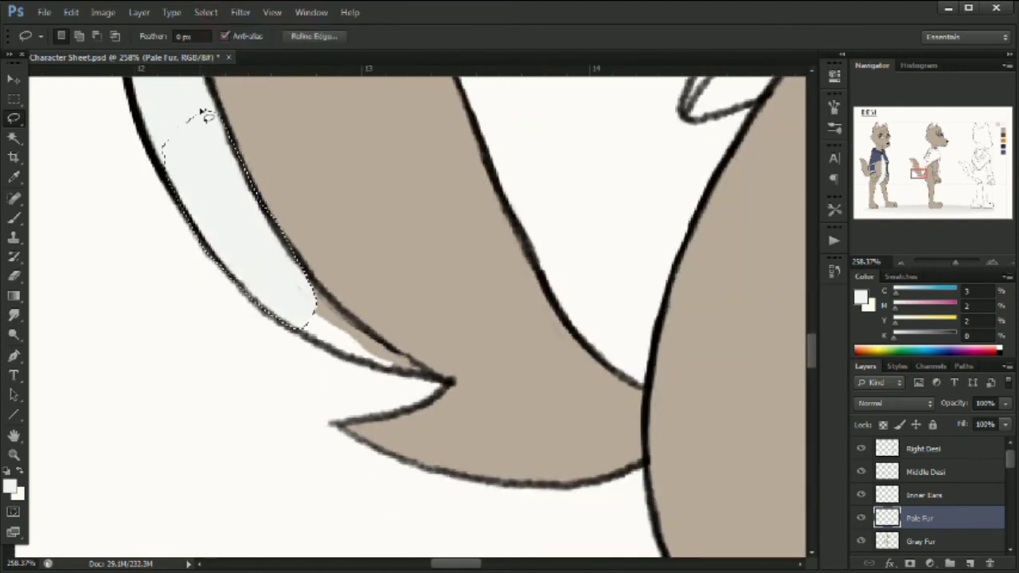
{"action": "key", "text": "ctrl+d"}
{"action": "mouse_move", "coordinate": [309, 340]}
{"action": "left_mouse_down"}
{"action": "mouse_move", "coordinate": [357, 367]}
{"action": "mouse_move", "coordinate": [390, 351]}
{"action": "mouse_move", "coordinate": [280, 323]}
{"action": "left_mouse_up"}
{"action": "key", "text": "alt+BackSpace"}
{"action": "key", "text": "ctrl+d"}
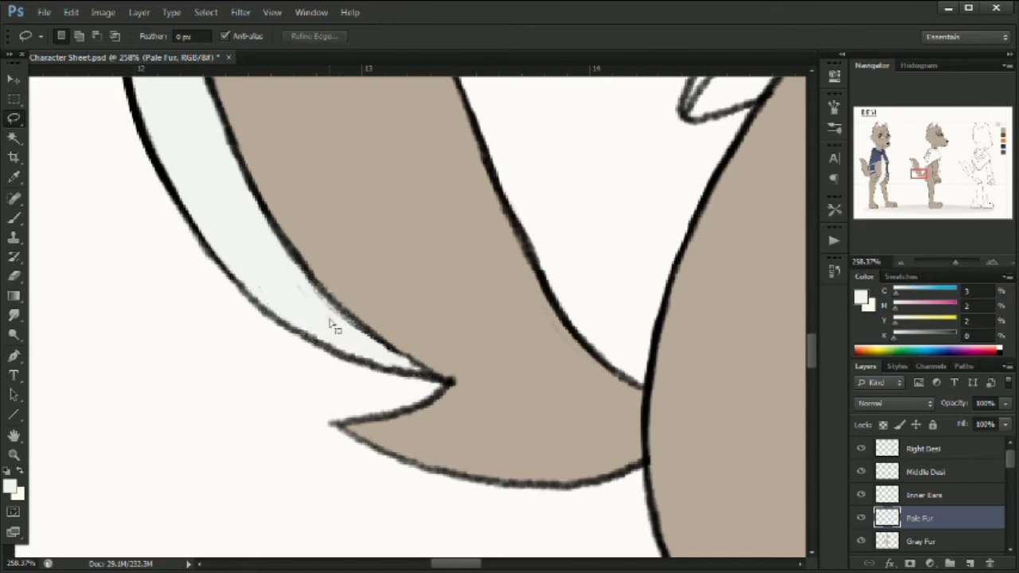
{"action": "left_click", "coordinate": [925, 472]}
{"action": "key", "text": "e"}
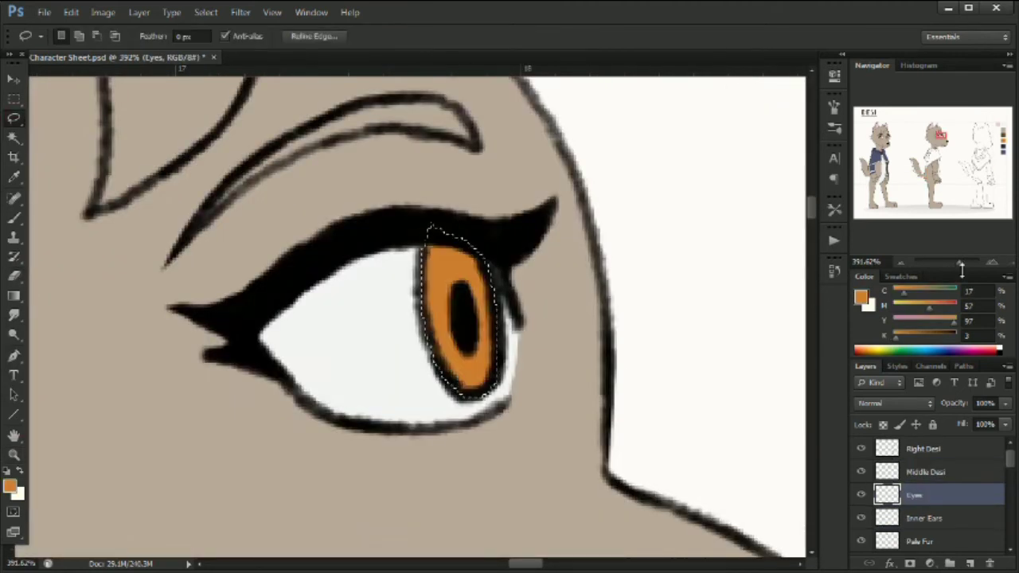
Add a layer named Middle Desi Highlights directly above the Middle Desi layer.
{"action": "key", "text": "ctrl+0"}
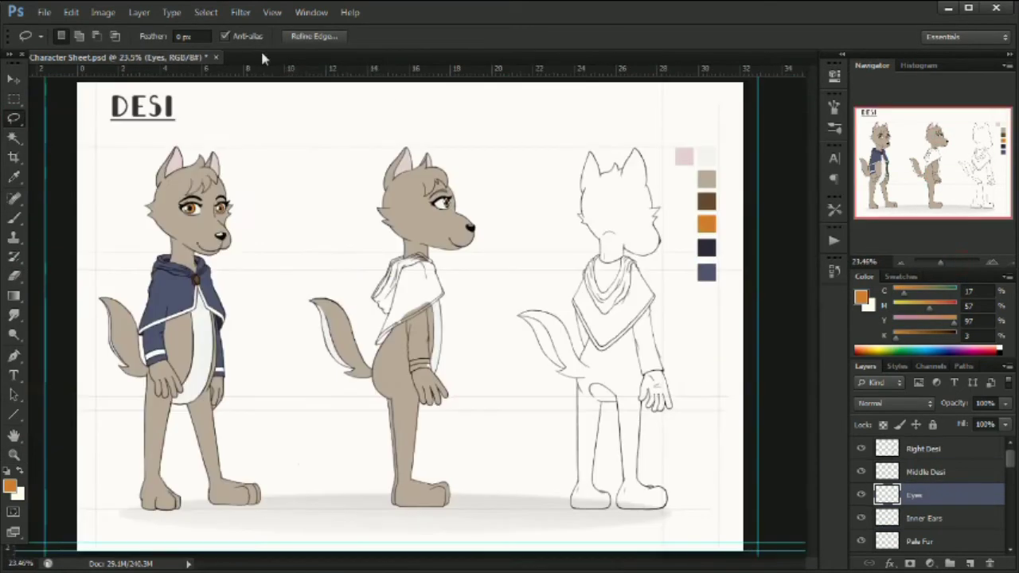
{"action": "left_click", "coordinate": [971, 474]}
{"action": "mouse_move", "coordinate": [1010, 459]}
{"action": "left_mouse_down"}
{"action": "mouse_move", "coordinate": [1013, 476]}
{"action": "mouse_move", "coordinate": [1013, 461]}
{"action": "left_mouse_up"}
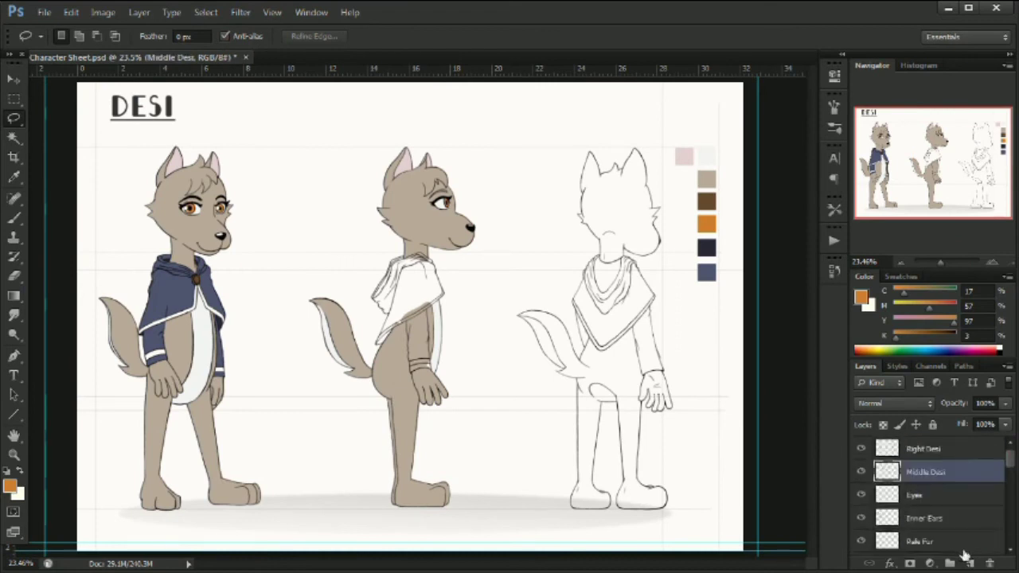
{"action": "left_click", "coordinate": [970, 563]}
{"action": "double_click", "coordinate": [918, 471]}
{"action": "type", "text": "Middle Desi Highlights"}
{"action": "key", "text": "Return"}
Sample white from the left figure's eye as the foreground colour.
{"action": "left_click", "coordinate": [14, 455]}
{"action": "left_click_drag", "start_coordinate": [208, 216], "coordinate": [267, 217]}
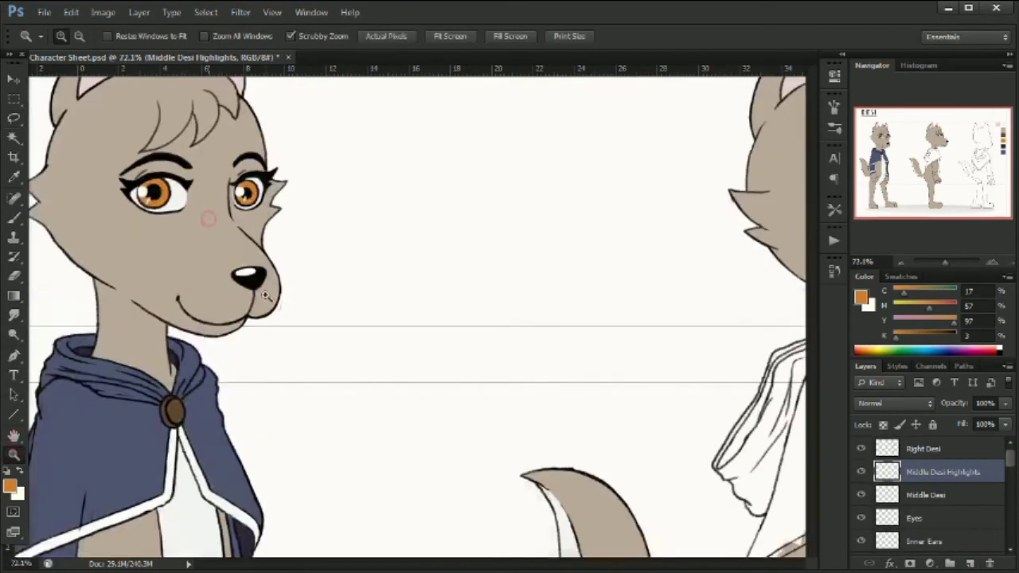
{"action": "left_click", "coordinate": [14, 176]}
{"action": "right_click", "coordinate": [139, 192]}
{"action": "left_click", "coordinate": [139, 193]}
{"action": "left_click", "coordinate": [146, 194]}
Add a small round white highlight to the edge of the middle figure's iris with an elliptical selection and deselect.
{"action": "left_click", "coordinate": [14, 435]}
{"action": "left_click_drag", "start_coordinate": [589, 231], "coordinate": [106, 316]}
{"action": "left_click", "coordinate": [13, 455]}
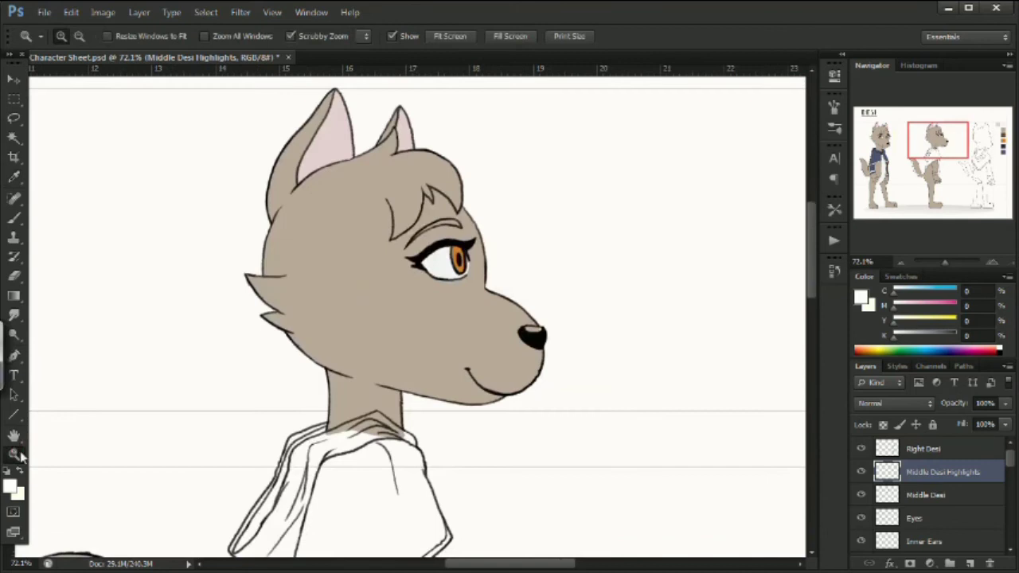
{"action": "mouse_move", "coordinate": [433, 260]}
{"action": "left_mouse_down"}
{"action": "mouse_move", "coordinate": [510, 262]}
{"action": "mouse_move", "coordinate": [531, 277]}
{"action": "left_mouse_up"}
{"action": "right_click", "coordinate": [13, 100]}
{"action": "left_click", "coordinate": [44, 110]}
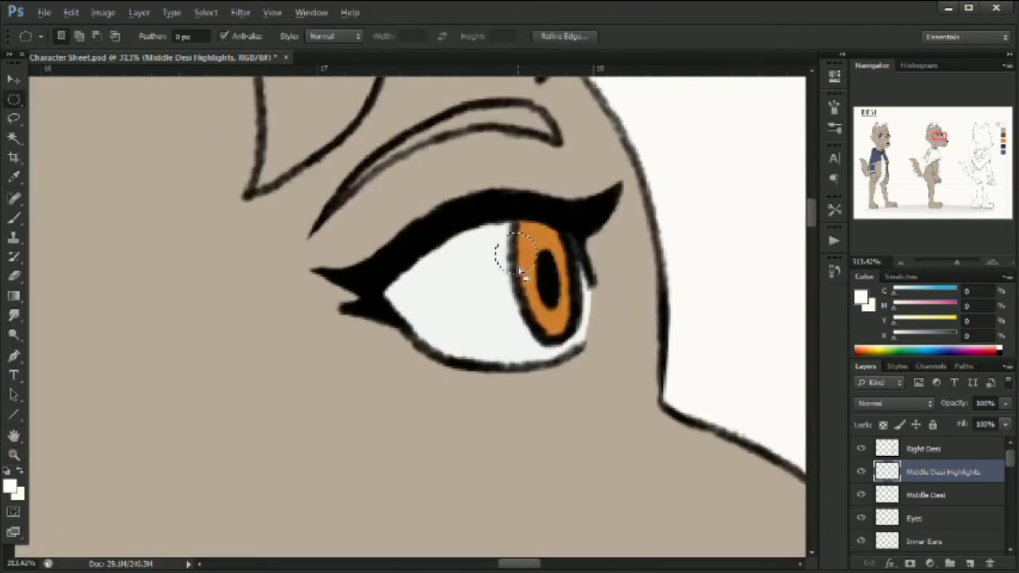
{"action": "key", "text": "alt+BackSpace"}
{"action": "key", "text": "ctrl+d"}
{"action": "left_click_drag", "start_coordinate": [956, 262], "coordinate": [921, 263]}
{"action": "key", "text": "l"}
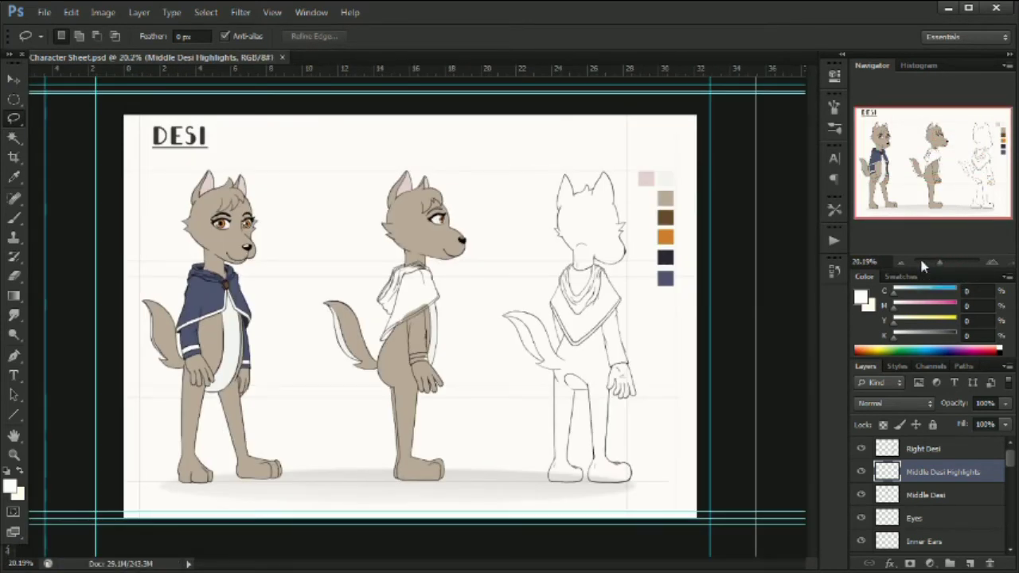
Fill the highlight area on the middle figure's nose with white on the Middle Desi Highlights layer and deselect.
{"action": "mouse_move", "coordinate": [1010, 459]}
{"action": "left_mouse_down"}
{"action": "mouse_move", "coordinate": [1010, 482]}
{"action": "mouse_move", "coordinate": [1010, 458]}
{"action": "left_mouse_up"}
{"action": "left_click", "coordinate": [859, 499]}
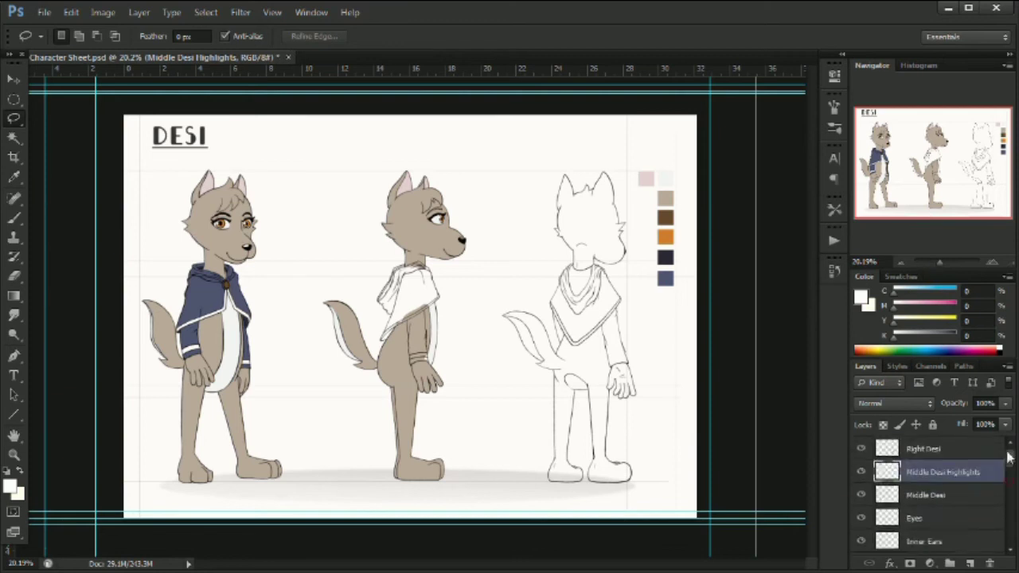
{"action": "left_click", "coordinate": [13, 454]}
{"action": "left_click_drag", "start_coordinate": [478, 237], "coordinate": [573, 239]}
{"action": "key", "text": "l"}
{"action": "mouse_move", "coordinate": [287, 247]}
{"action": "left_mouse_down"}
{"action": "mouse_move", "coordinate": [366, 255]}
{"action": "mouse_move", "coordinate": [318, 240]}
{"action": "mouse_move", "coordinate": [278, 256]}
{"action": "mouse_move", "coordinate": [312, 273]}
{"action": "left_mouse_up"}
{"action": "key", "text": "alt+BackSpace"}
{"action": "key", "text": "ctrl+d"}
{"action": "key", "text": "ctrl+minus"}
{"action": "key", "text": "ctrl+minus"}
{"action": "key", "text": "ctrl+minus"}
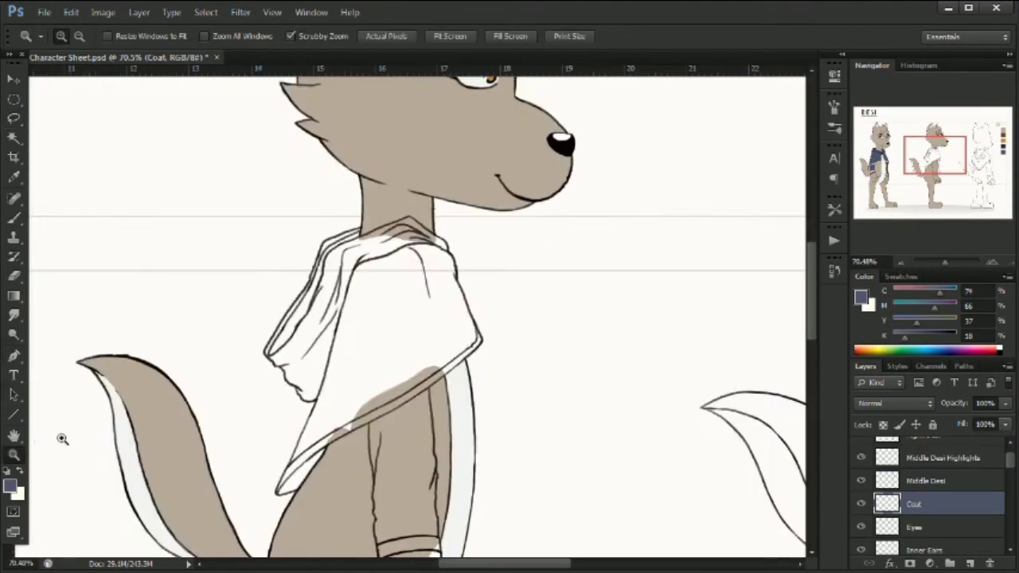
Fill the collar and upper shoulder area of the middle figure's coat with dark blue on the Coat layer and deselect.
{"action": "left_click_drag", "start_coordinate": [397, 274], "coordinate": [418, 279]}
{"action": "key", "text": "l"}
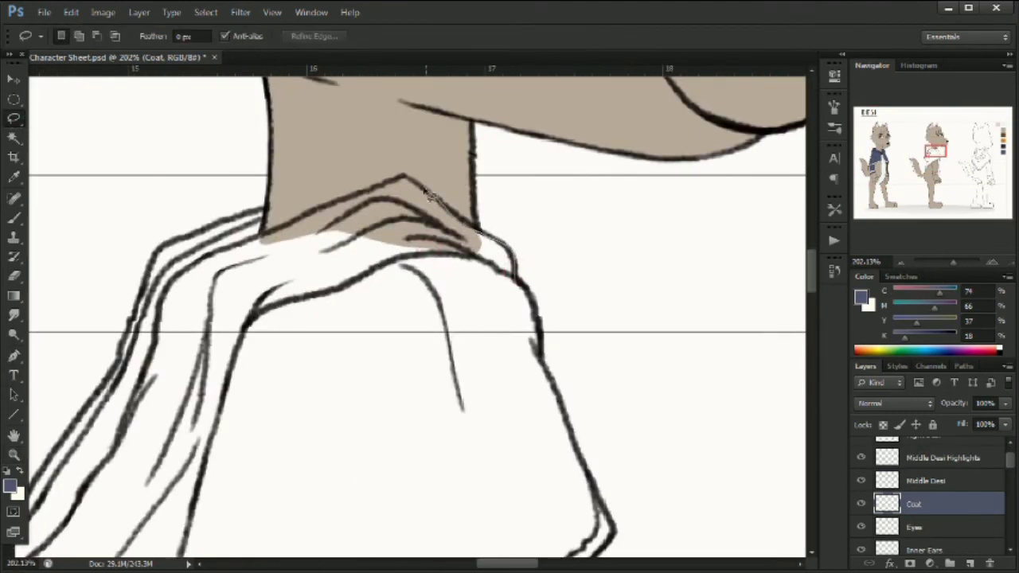
{"action": "mouse_move", "coordinate": [259, 226]}
{"action": "left_mouse_down"}
{"action": "mouse_move", "coordinate": [528, 398]}
{"action": "mouse_move", "coordinate": [263, 227]}
{"action": "left_mouse_up"}
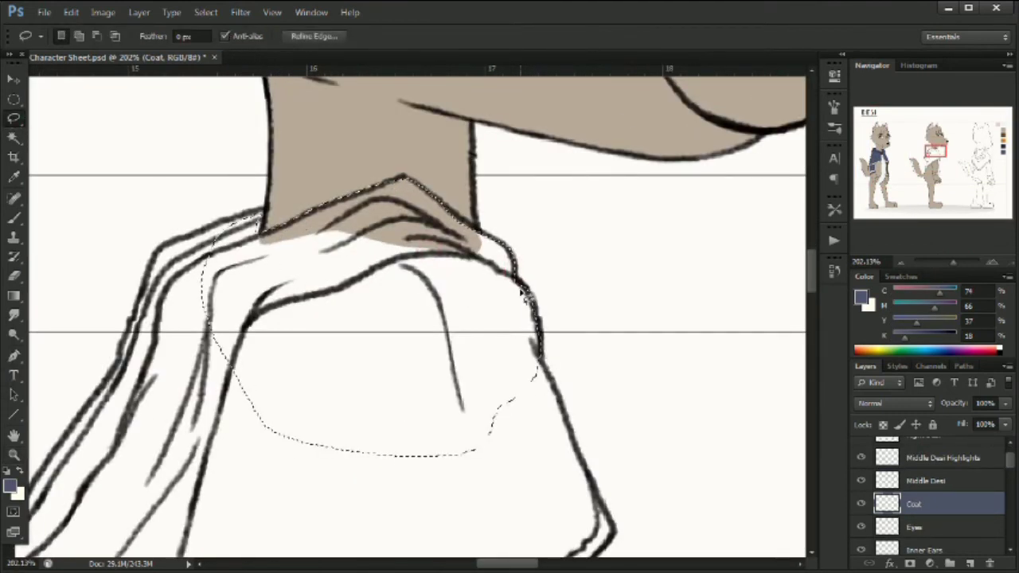
{"action": "key", "text": "alt+BackSpace"}
{"action": "key", "text": "ctrl+d"}
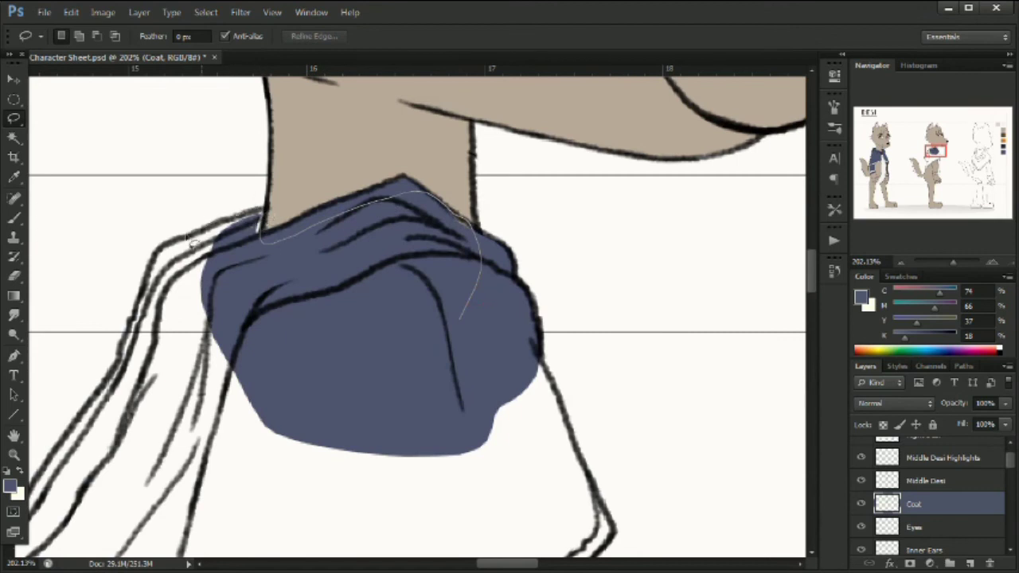
Extend the dark blue fill over the folds at the back of the coat, down past its rear point, and deselect.
{"action": "left_click_drag", "start_coordinate": [116, 367], "coordinate": [463, 328]}
{"action": "key", "text": "alt+BackSpace"}
{"action": "key", "text": "ctrl+d"}
{"action": "left_click_drag", "start_coordinate": [406, 364], "coordinate": [494, 214]}
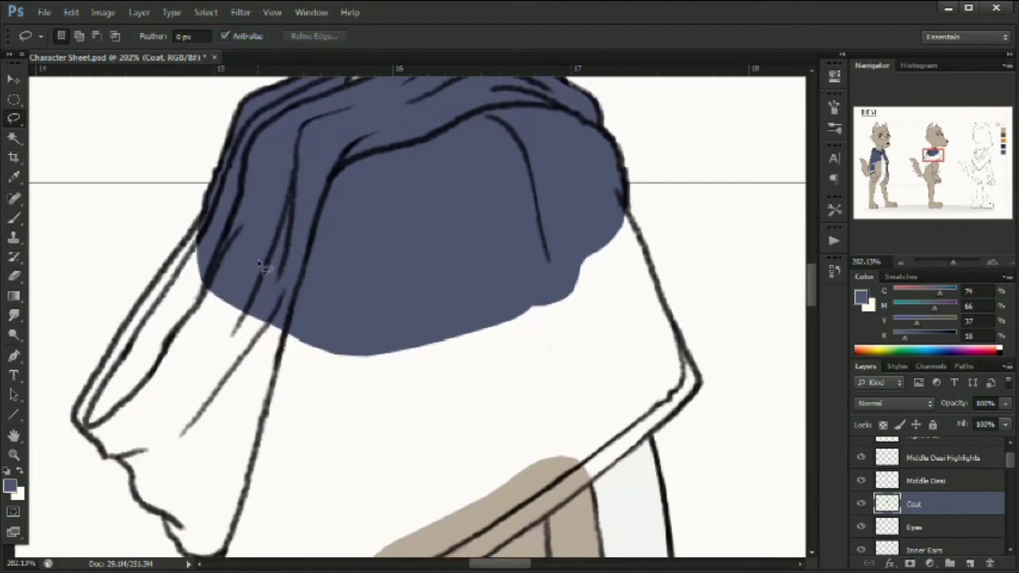
{"action": "mouse_move", "coordinate": [132, 470]}
{"action": "left_mouse_down"}
{"action": "mouse_move", "coordinate": [416, 287]}
{"action": "mouse_move", "coordinate": [300, 302]}
{"action": "left_mouse_up"}
{"action": "key", "text": "alt+BackSpace"}
{"action": "key", "text": "ctrl+d"}
Fill the remaining back edge and the central part of the middle figure's coat cape with dark blue and deselect.
{"action": "left_click_drag", "start_coordinate": [262, 400], "coordinate": [223, 242]}
{"action": "left_click_drag", "start_coordinate": [133, 290], "coordinate": [133, 384]}
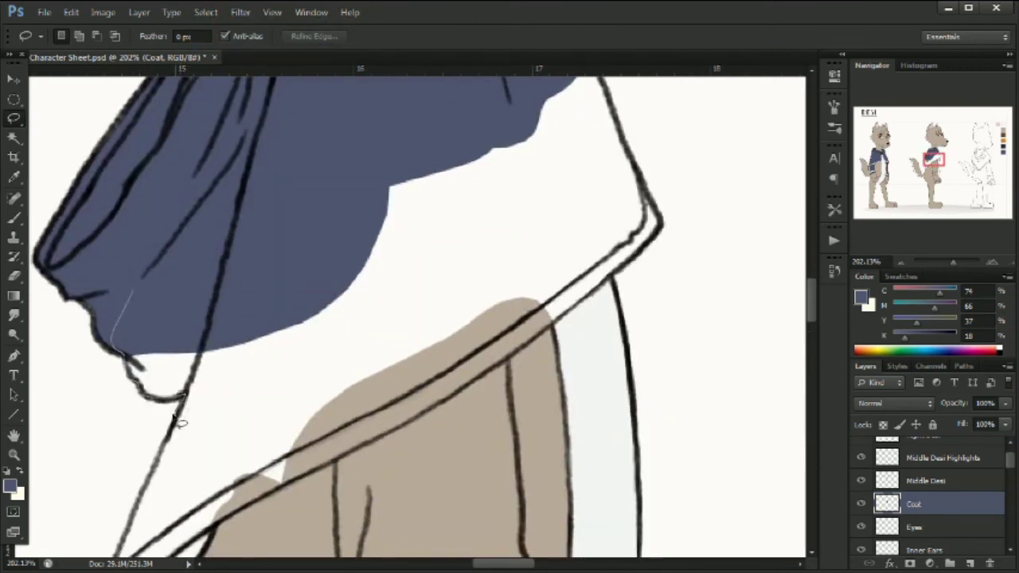
{"action": "mouse_move", "coordinate": [179, 422]}
{"action": "left_mouse_down"}
{"action": "mouse_move", "coordinate": [433, 387]}
{"action": "mouse_move", "coordinate": [593, 87]}
{"action": "left_mouse_up"}
{"action": "key", "text": "alt+BackSpace"}
{"action": "key", "text": "ctrl+d"}
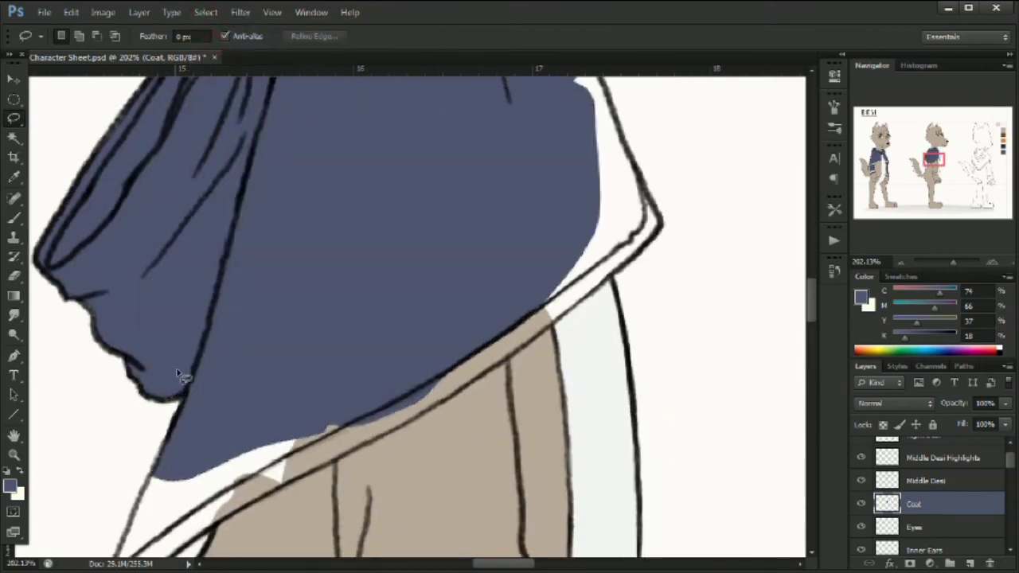
Fill the lower rear tip of the middle figure's cape with dark blue and deselect.
{"action": "scroll", "coordinate": [179, 374], "scroll_direction": "down", "scroll_amount": 3}
{"action": "left_click_drag", "start_coordinate": [257, 231], "coordinate": [157, 309]}
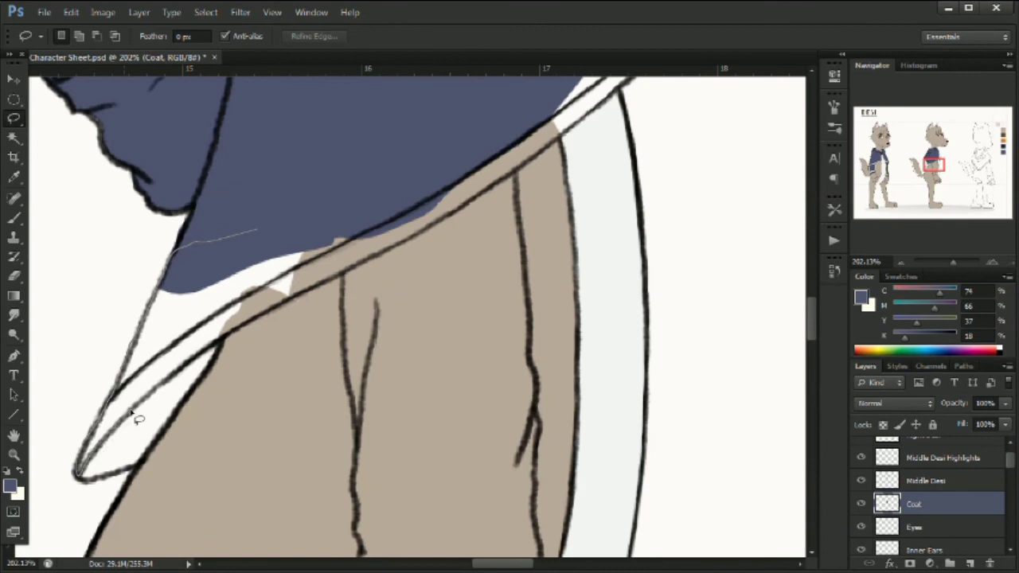
{"action": "left_click_drag", "start_coordinate": [131, 413], "coordinate": [317, 180]}
{"action": "key", "text": "alt+BackSpace"}
{"action": "left_click", "coordinate": [206, 13]}
{"action": "left_click", "coordinate": [223, 43]}
Fill the gaps in the hem band near the cape's lower rear tip with dark blue and deselect.
{"action": "left_click_drag", "start_coordinate": [226, 314], "coordinate": [162, 385]}
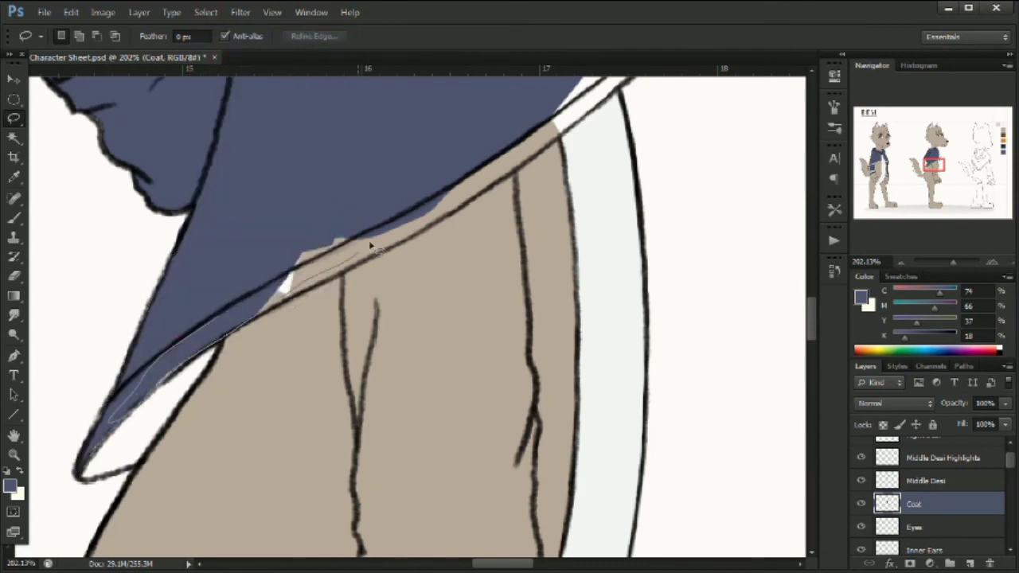
{"action": "mouse_move", "coordinate": [370, 245]}
{"action": "left_mouse_down"}
{"action": "mouse_move", "coordinate": [309, 172]}
{"action": "mouse_move", "coordinate": [141, 343]}
{"action": "left_mouse_up"}
{"action": "key", "text": "alt+BackSpace"}
{"action": "left_click", "coordinate": [206, 13]}
{"action": "left_click", "coordinate": [223, 43]}
Fill the front corner of the middle figure's cape with dark blue up to the inner hem line.
{"action": "left_click_drag", "start_coordinate": [374, 141], "coordinate": [485, 217]}
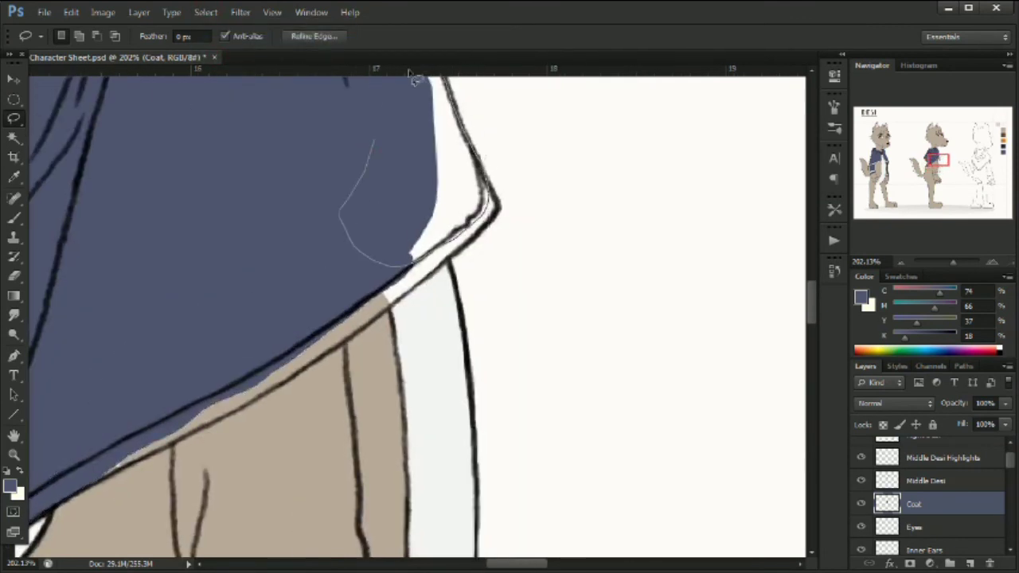
{"action": "left_click_drag", "start_coordinate": [414, 79], "coordinate": [374, 139]}
{"action": "key", "text": "alt+BackSpace"}
Fill the front end of the cape's hem band with white on the Coat layer and deselect.
{"action": "scroll", "coordinate": [308, 218], "scroll_direction": "down", "scroll_amount": 2}
{"action": "mouse_move", "coordinate": [274, 262]}
{"action": "left_mouse_down"}
{"action": "mouse_move", "coordinate": [345, 296]}
{"action": "mouse_move", "coordinate": [275, 262]}
{"action": "left_mouse_up"}
{"action": "key", "text": "alt+BackSpace"}
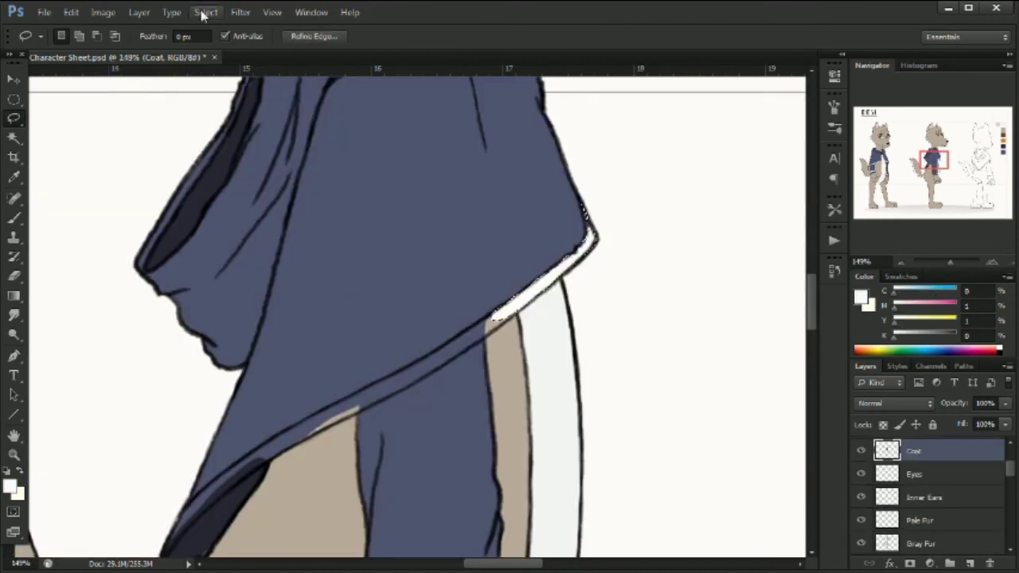
{"action": "left_click", "coordinate": [205, 12]}
{"action": "left_click", "coordinate": [217, 38]}
Extend the white hem trim from the cape's front corner to above the sleeve and deselect.
{"action": "left_click_drag", "start_coordinate": [435, 350], "coordinate": [401, 246]}
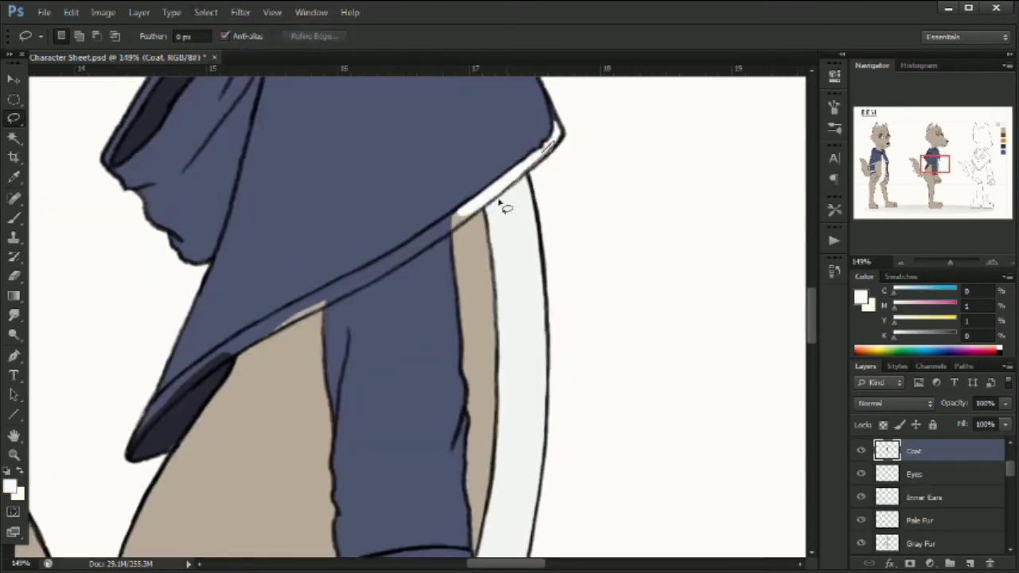
{"action": "left_click_drag", "start_coordinate": [462, 208], "coordinate": [549, 151]}
{"action": "key", "text": "alt+BackSpace"}
{"action": "key", "text": "ctrl+d"}
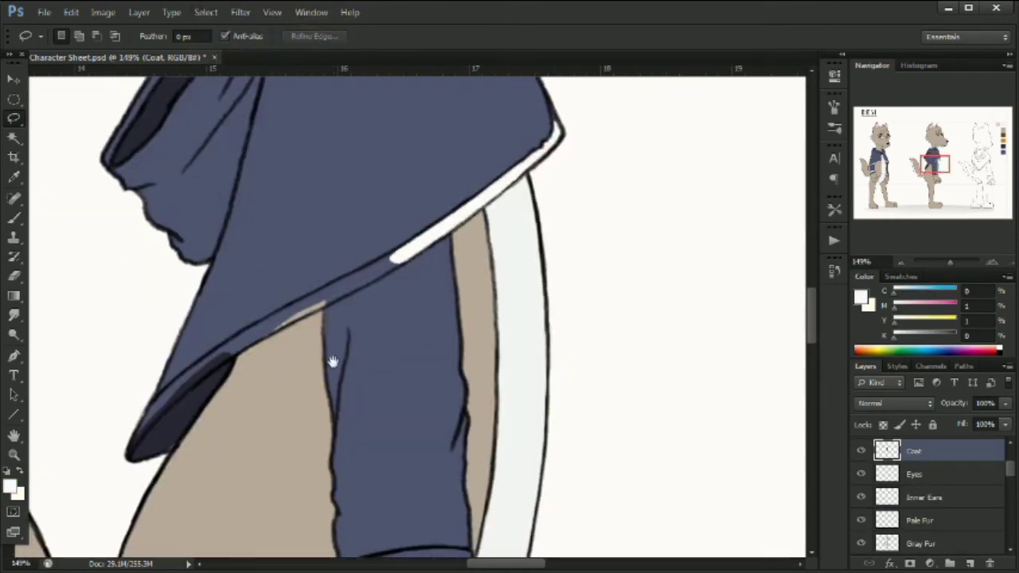
Continue the white trim along the cape's hem past the sleeve towards the rear tip, covering the blue and tan gaps.
{"action": "left_click_drag", "start_coordinate": [332, 359], "coordinate": [413, 311]}
{"action": "left_click_drag", "start_coordinate": [500, 197], "coordinate": [493, 210]}
{"action": "mouse_move", "coordinate": [431, 250]}
{"action": "left_mouse_down"}
{"action": "mouse_move", "coordinate": [368, 260]}
{"action": "mouse_move", "coordinate": [471, 209]}
{"action": "left_mouse_up"}
{"action": "key", "text": "alt+BackSpace"}
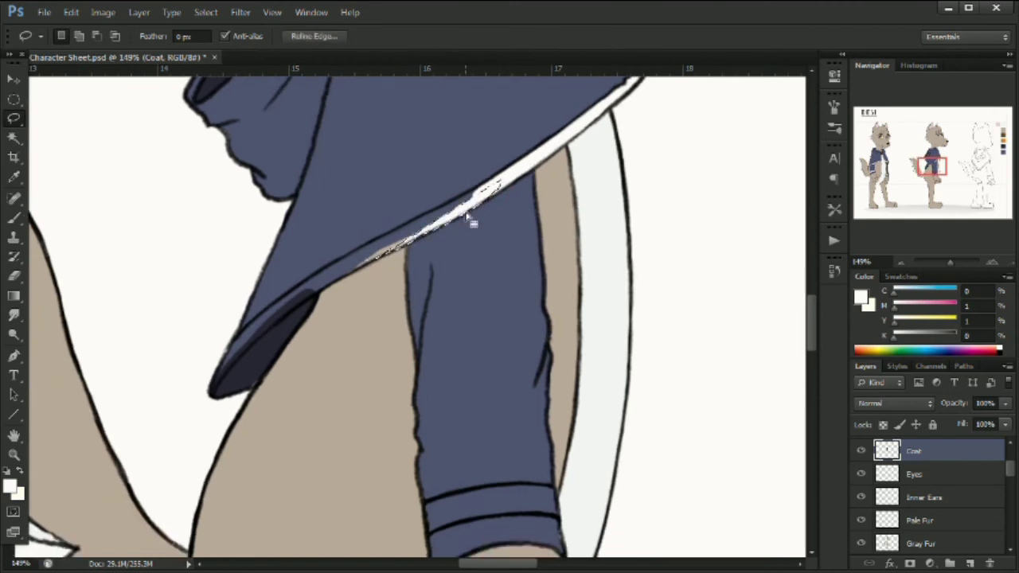
{"action": "key", "text": "ctrl+d"}
{"action": "left_click_drag", "start_coordinate": [398, 251], "coordinate": [503, 197]}
{"action": "key", "text": "alt+BackSpace"}
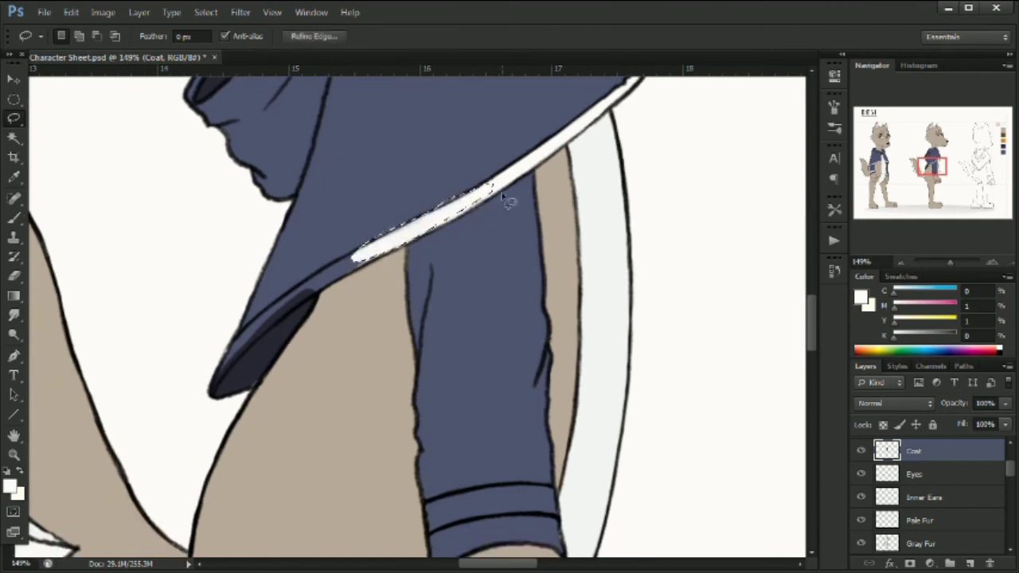